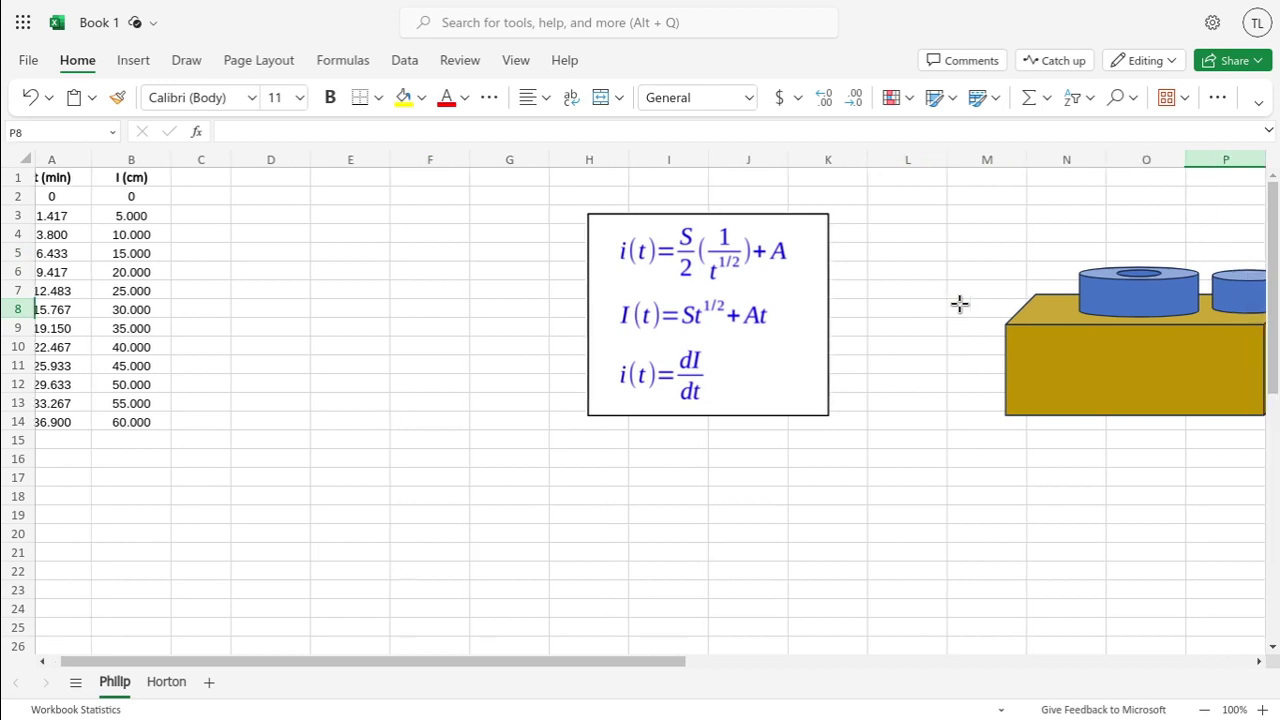
Inspect the cylinder shapes on the brick drawing.
{"action": "left_click", "coordinate": [932, 280]}
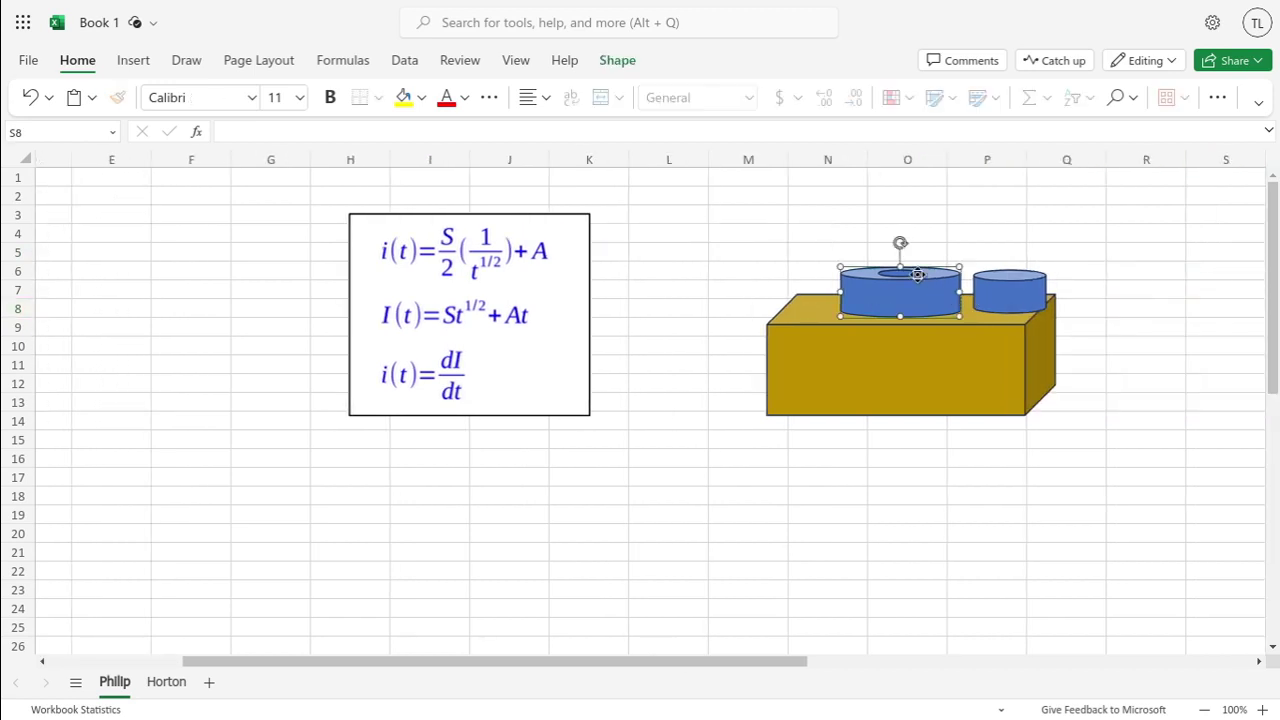
{"action": "left_click", "coordinate": [912, 272]}
{"action": "left_click", "coordinate": [1000, 289]}
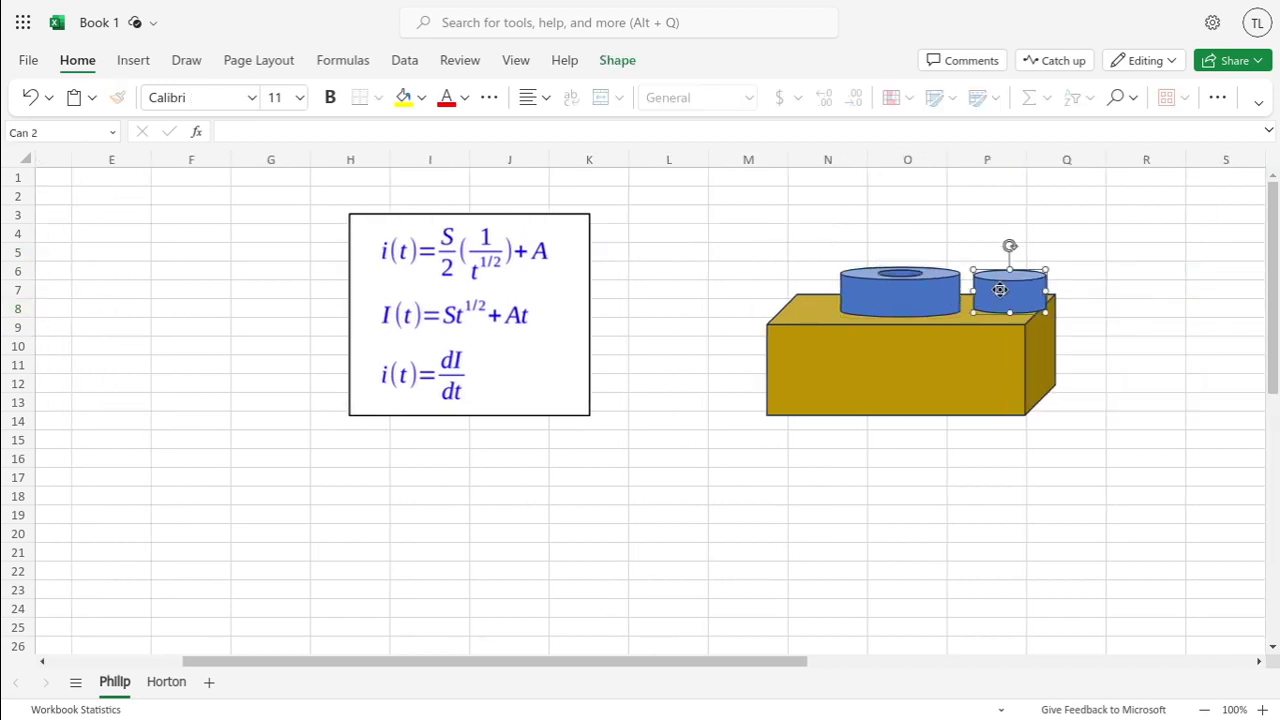
{"action": "left_click", "coordinate": [750, 259]}
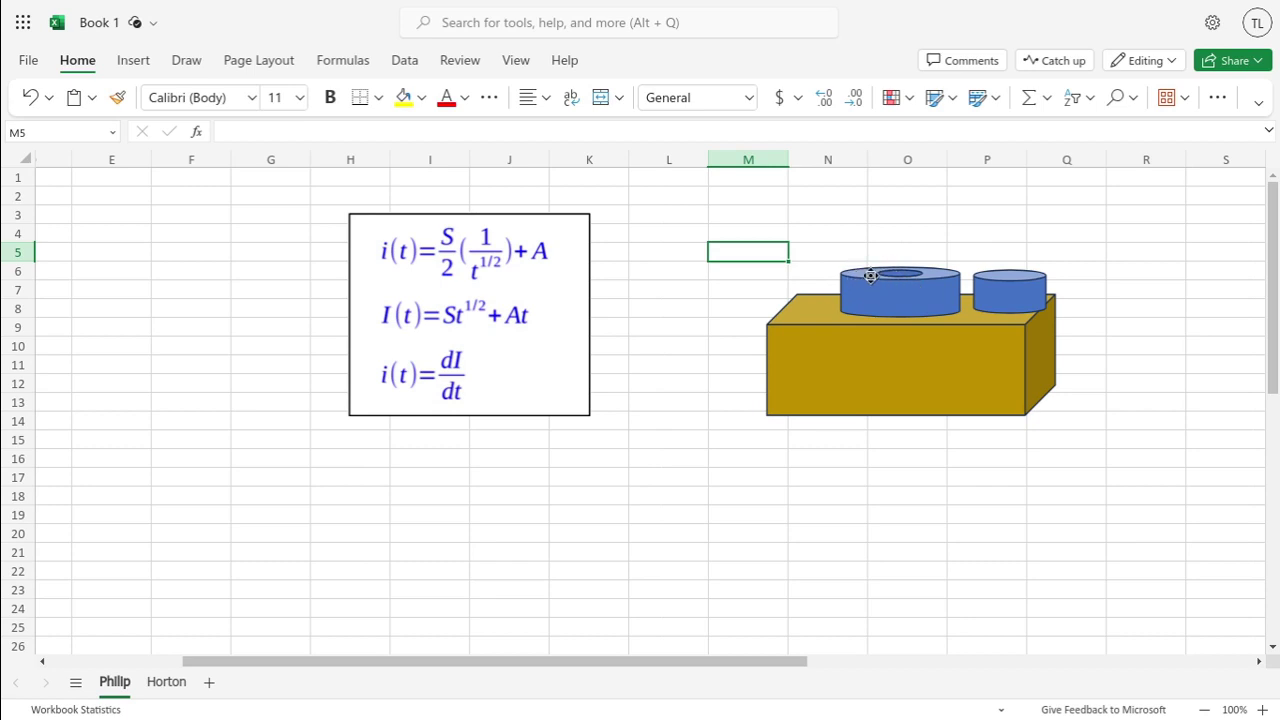
{"action": "left_click", "coordinate": [1036, 279]}
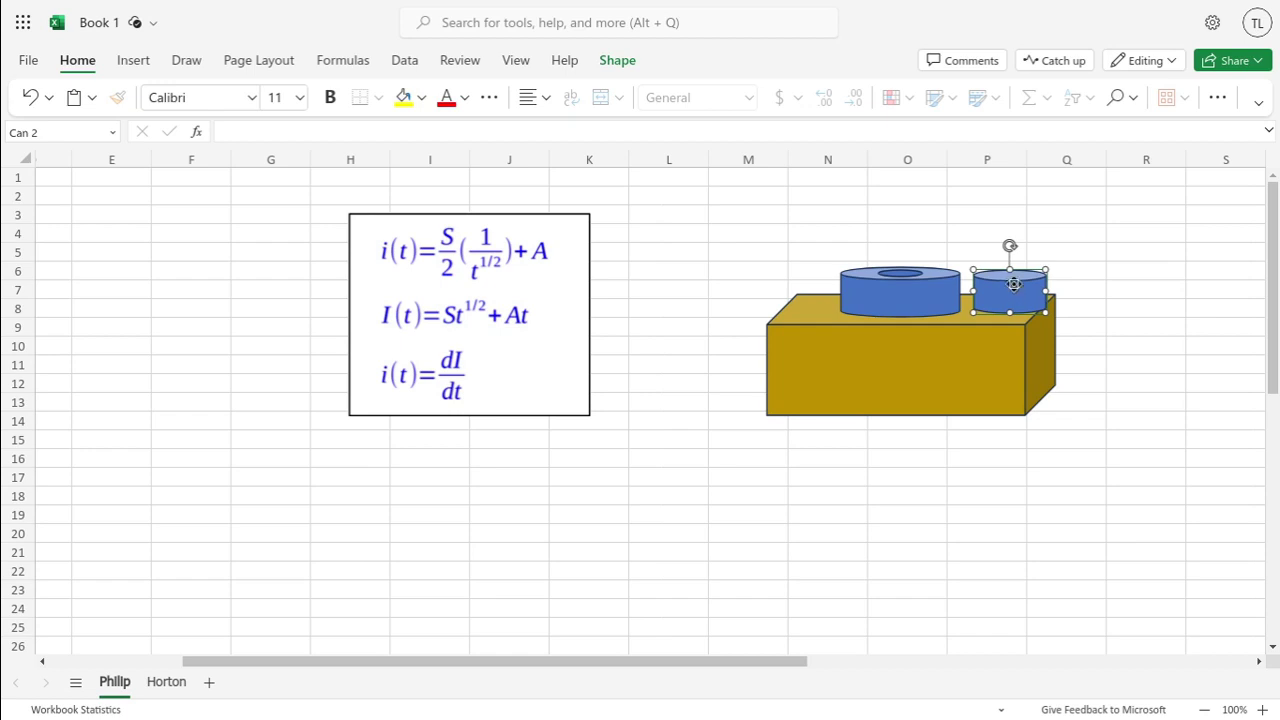
{"action": "left_click", "coordinate": [854, 220]}
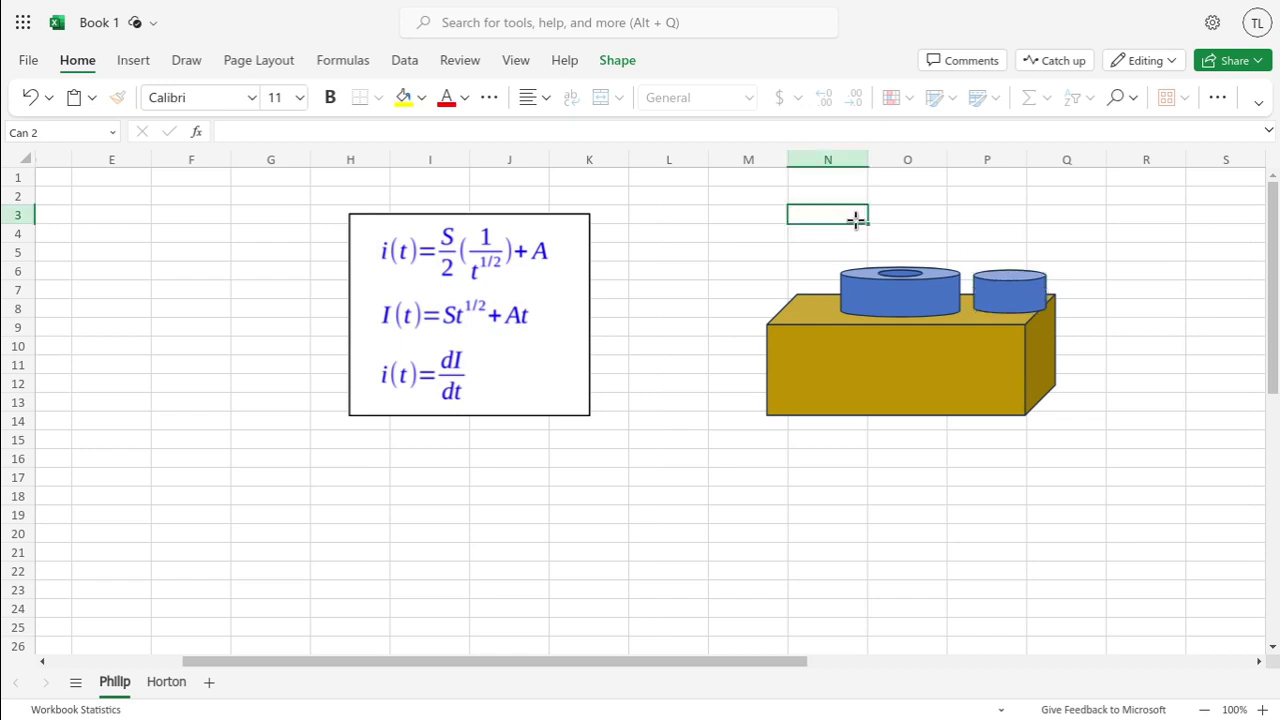
Review the time and infiltration values and the equation picture.
{"action": "key", "text": "Left"}
{"action": "key", "text": "Left"}
{"action": "key", "text": "Left"}
{"action": "key", "text": "Left"}
{"action": "key", "text": "Left"}
{"action": "key", "text": "Left"}
{"action": "key", "text": "Left"}
{"action": "key", "text": "Left"}
{"action": "key", "text": "Left"}
{"action": "key", "text": "Left"}
{"action": "key", "text": "Left"}
{"action": "key", "text": "Left"}
{"action": "key", "text": "Left"}
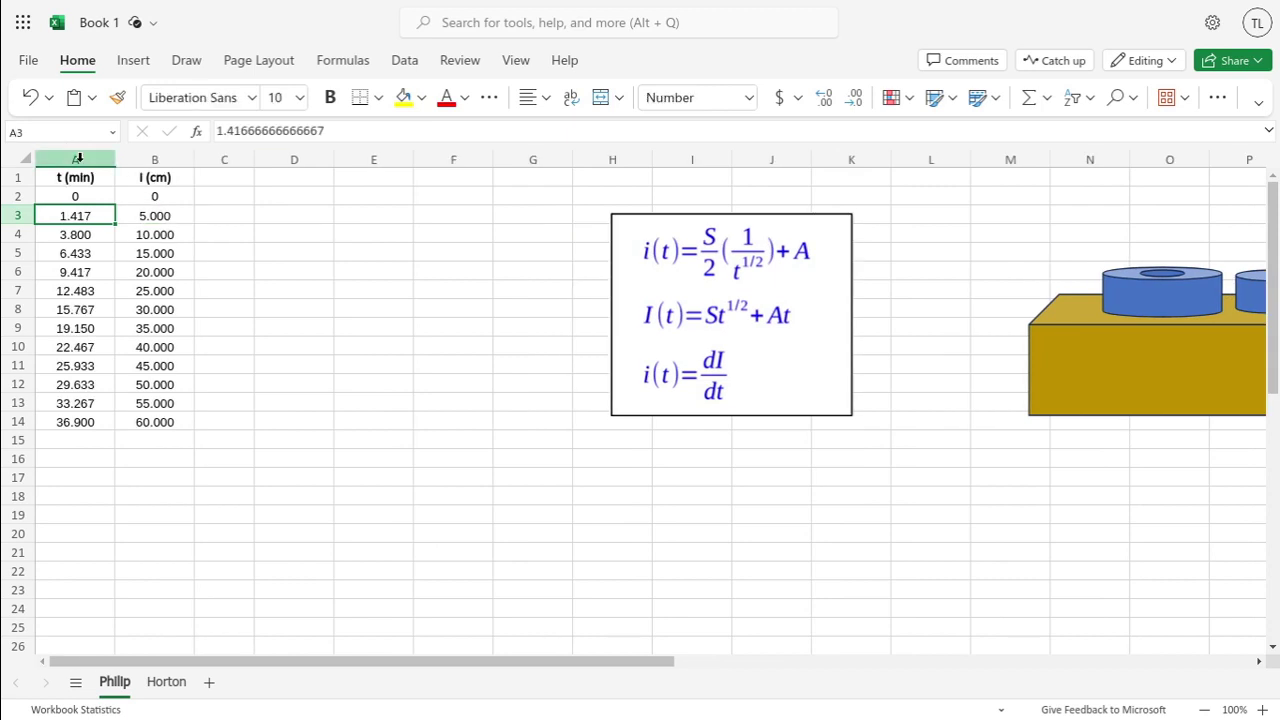
{"action": "left_click", "coordinate": [157, 214]}
{"action": "key", "text": "Down"}
{"action": "key", "text": "Down"}
{"action": "key", "text": "Down"}
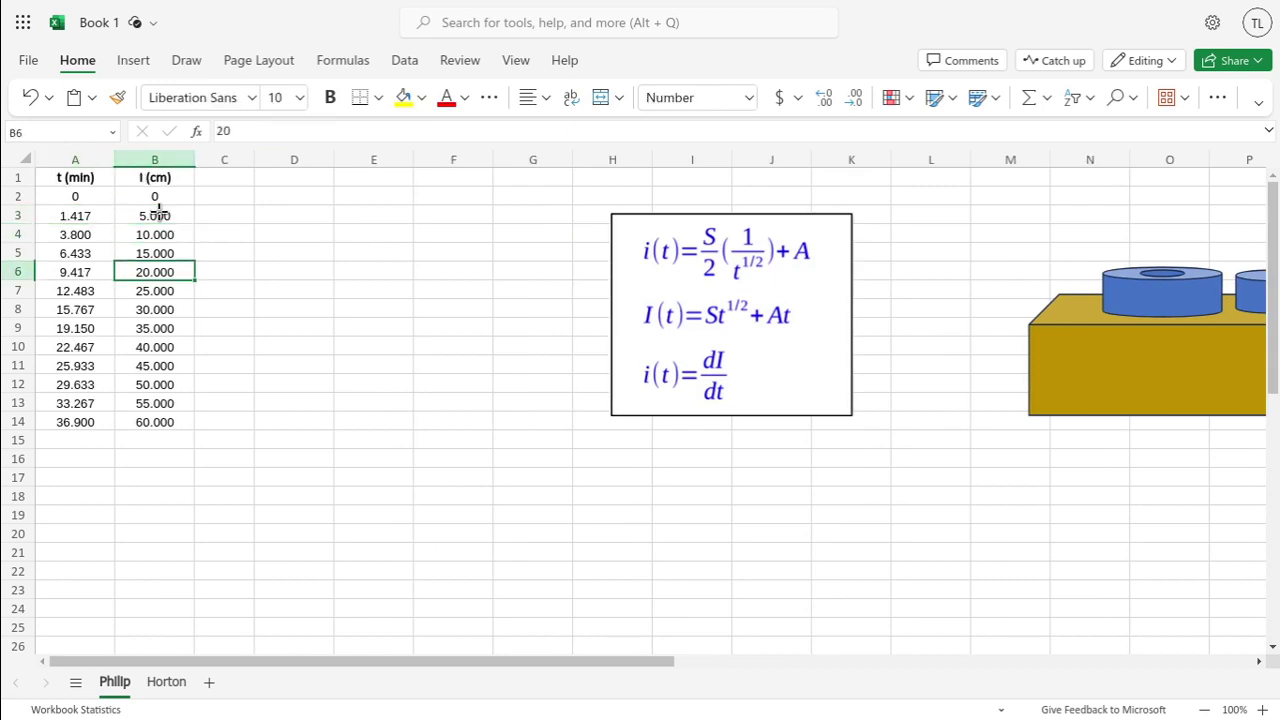
{"action": "key", "text": "Down"}
{"action": "key", "text": "Left"}
{"action": "key", "text": "Up"}
{"action": "key", "text": "Up"}
{"action": "key", "text": "Up"}
{"action": "key", "text": "Up"}
{"action": "key", "text": "Up"}
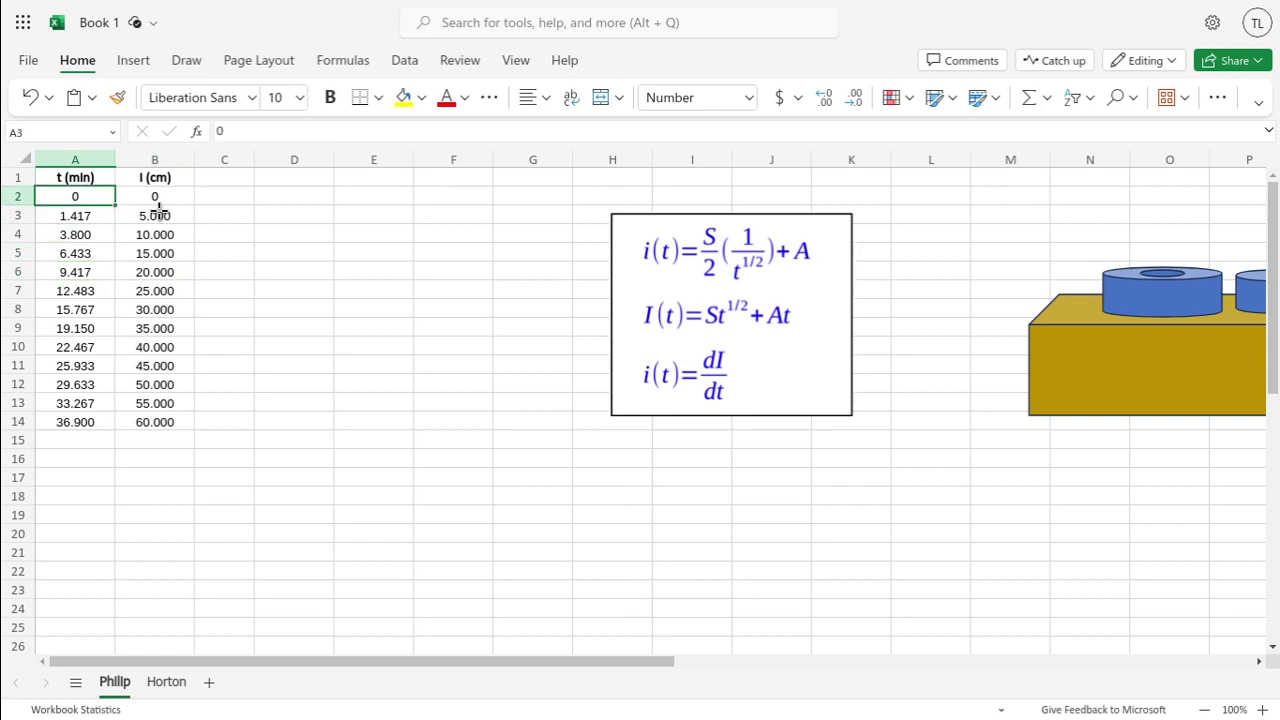
{"action": "key", "text": "Up"}
{"action": "left_click", "coordinate": [496, 252]}
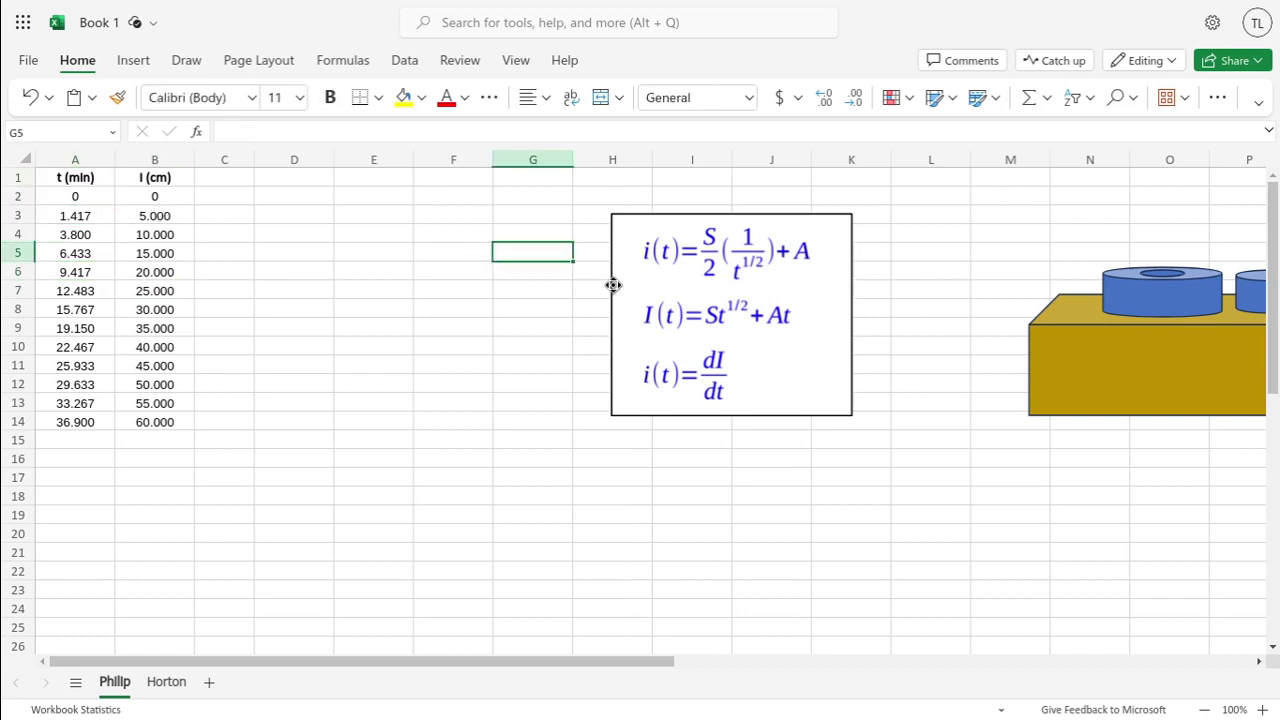
{"action": "left_click", "coordinate": [660, 278]}
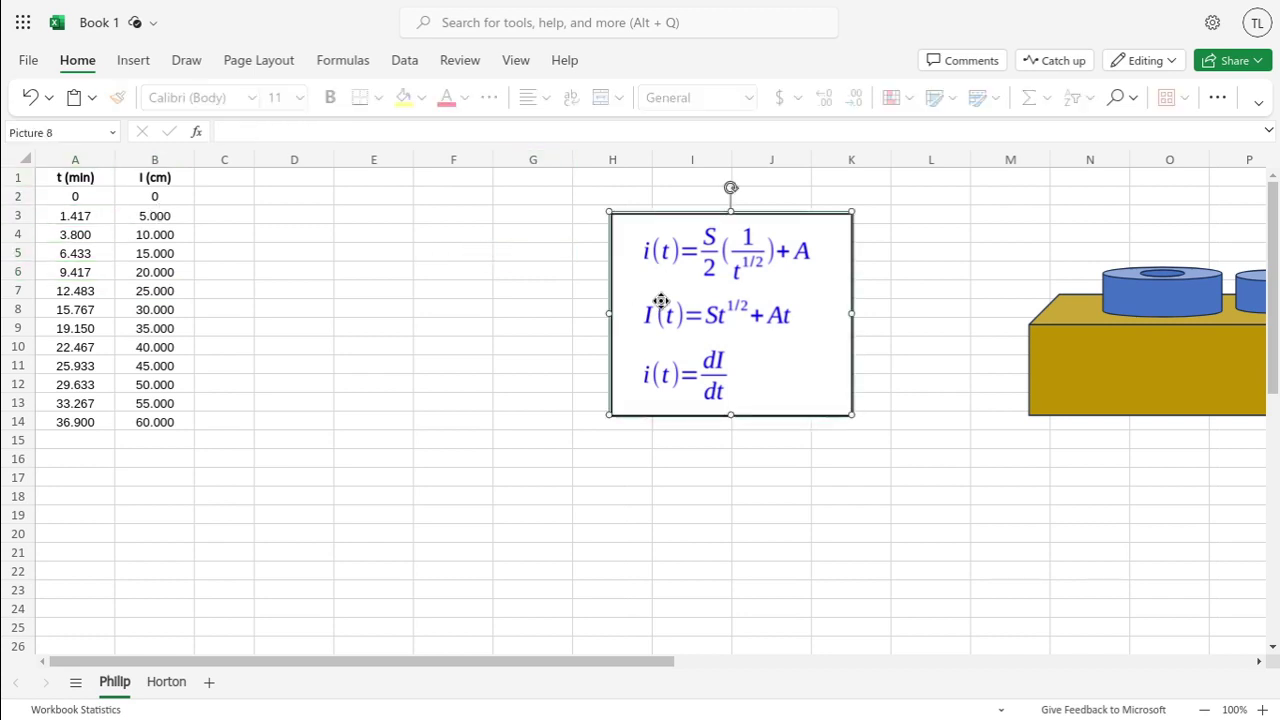
{"action": "left_click", "coordinate": [496, 318]}
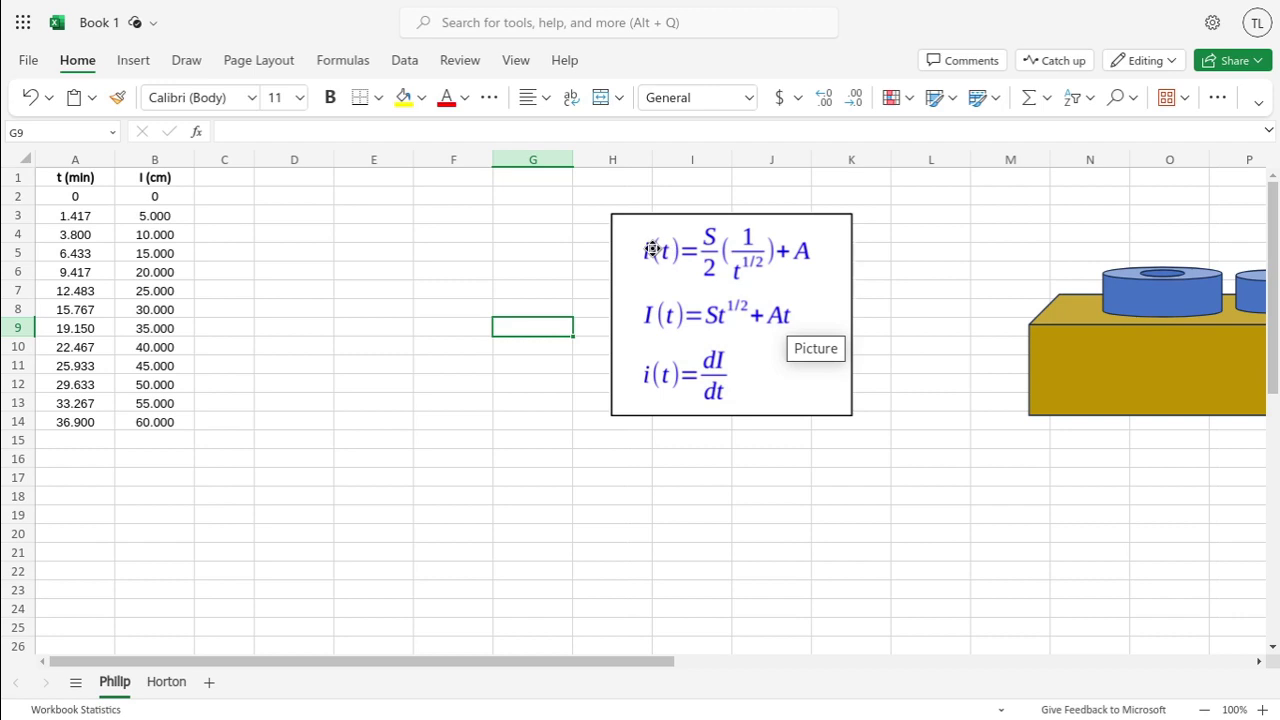
{"action": "left_click", "coordinate": [738, 357]}
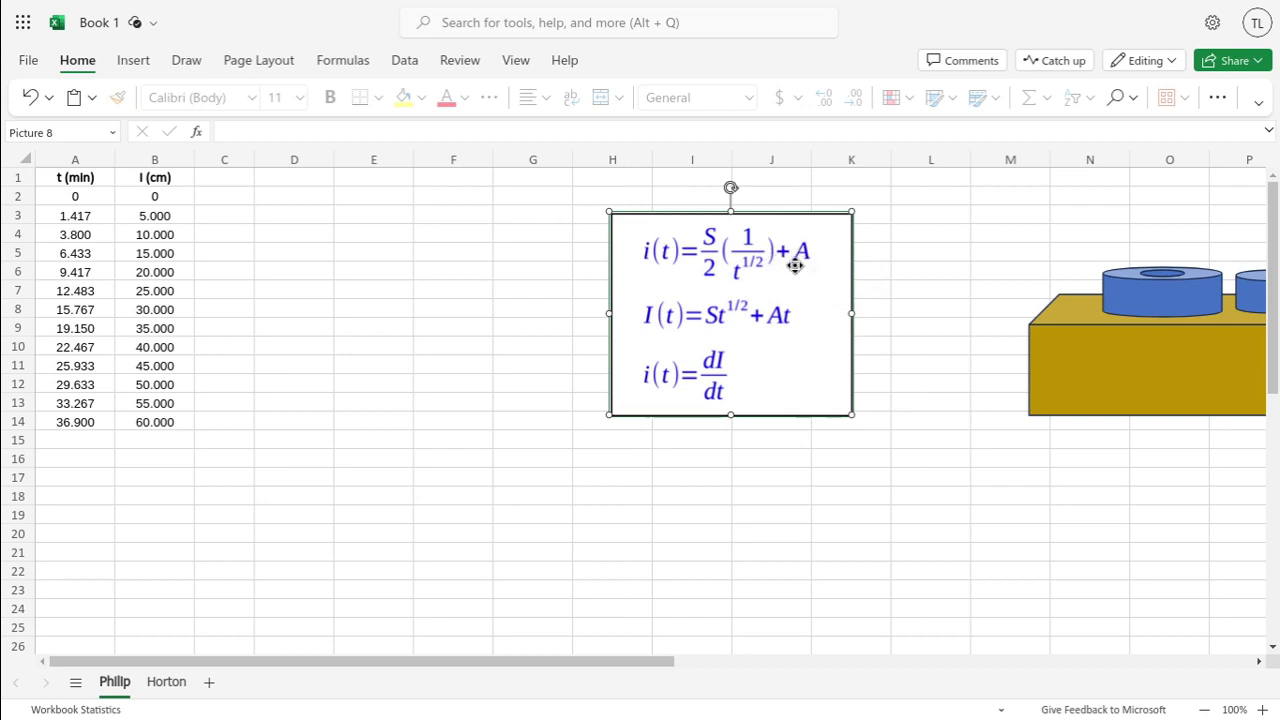
Add a bold '1/sqrt(t)' header in cell D1.
{"action": "left_click", "coordinate": [392, 252]}
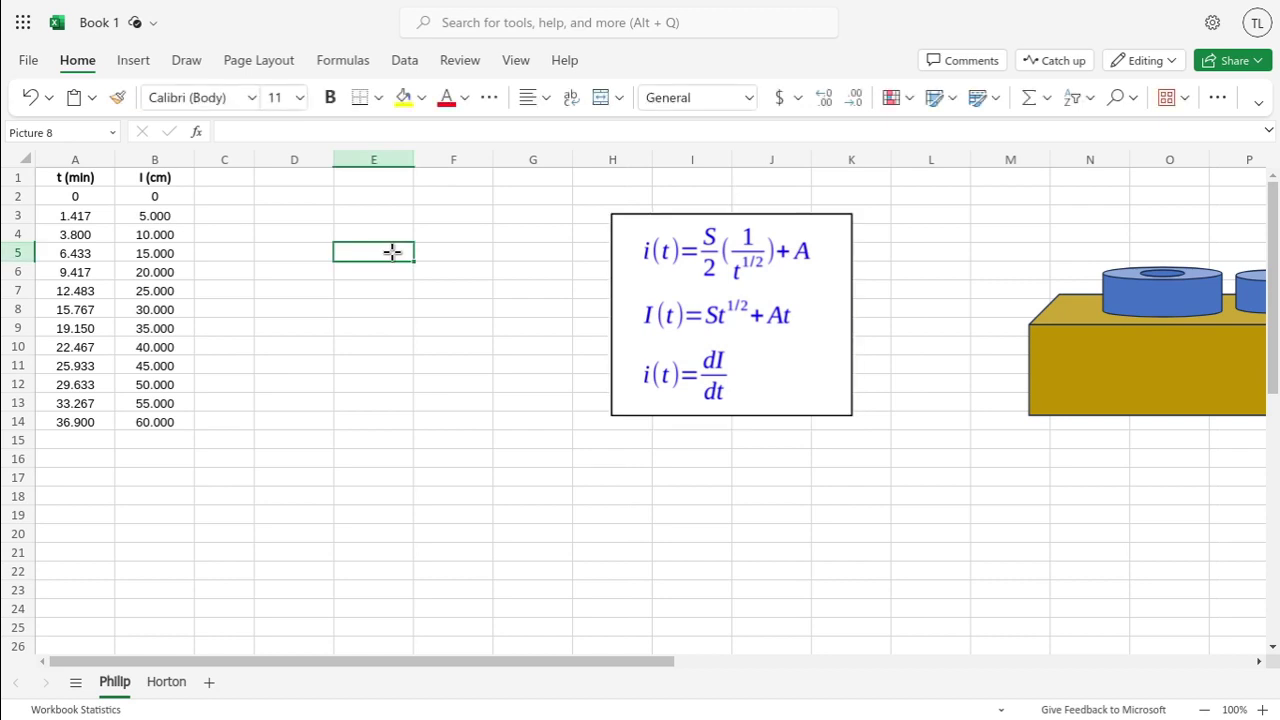
{"action": "key", "text": "Left"}
{"action": "key", "text": "Home"}
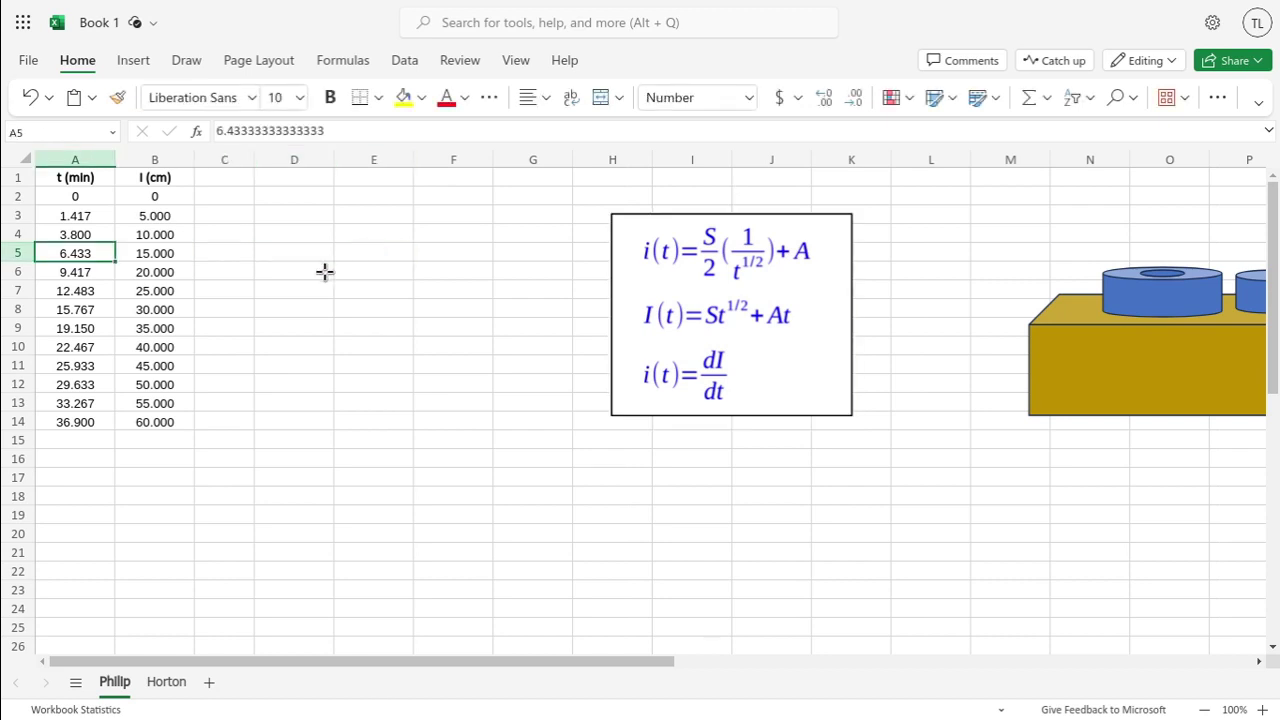
{"action": "key", "text": "Up"}
{"action": "key", "text": "Up"}
{"action": "key", "text": "Up"}
{"action": "key", "text": "Up"}
{"action": "key", "text": "Right"}
{"action": "key", "text": "Right"}
{"action": "key", "text": "Right"}
{"action": "key", "text": "ctrl+b"}
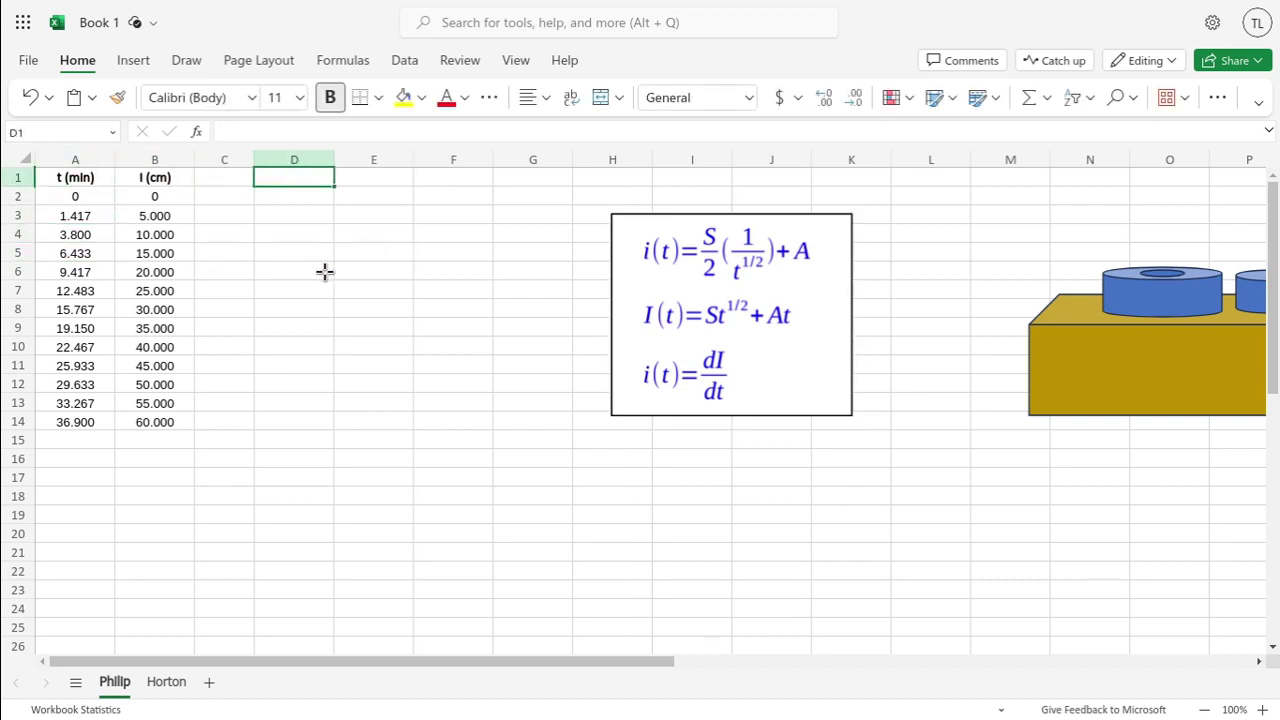
{"action": "type", "text": "1/"}
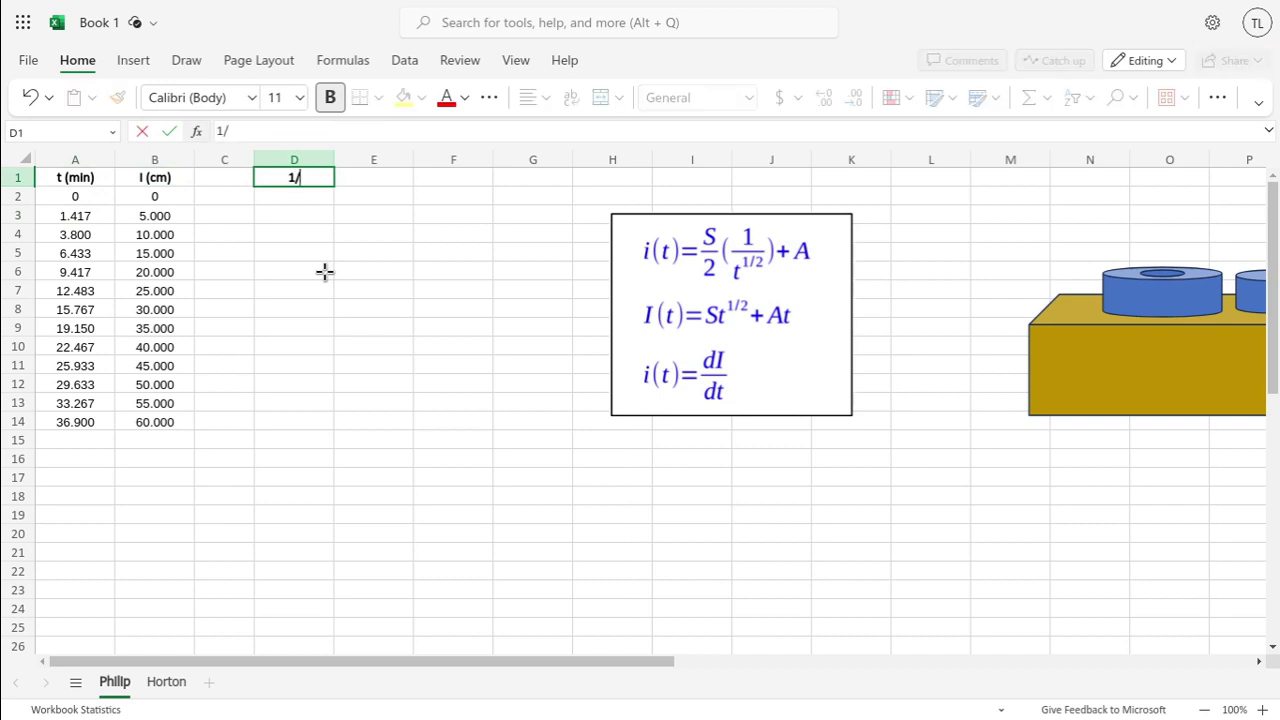
{"action": "type", "text": "sqrt("}
{"action": "type", "text": "t)"}
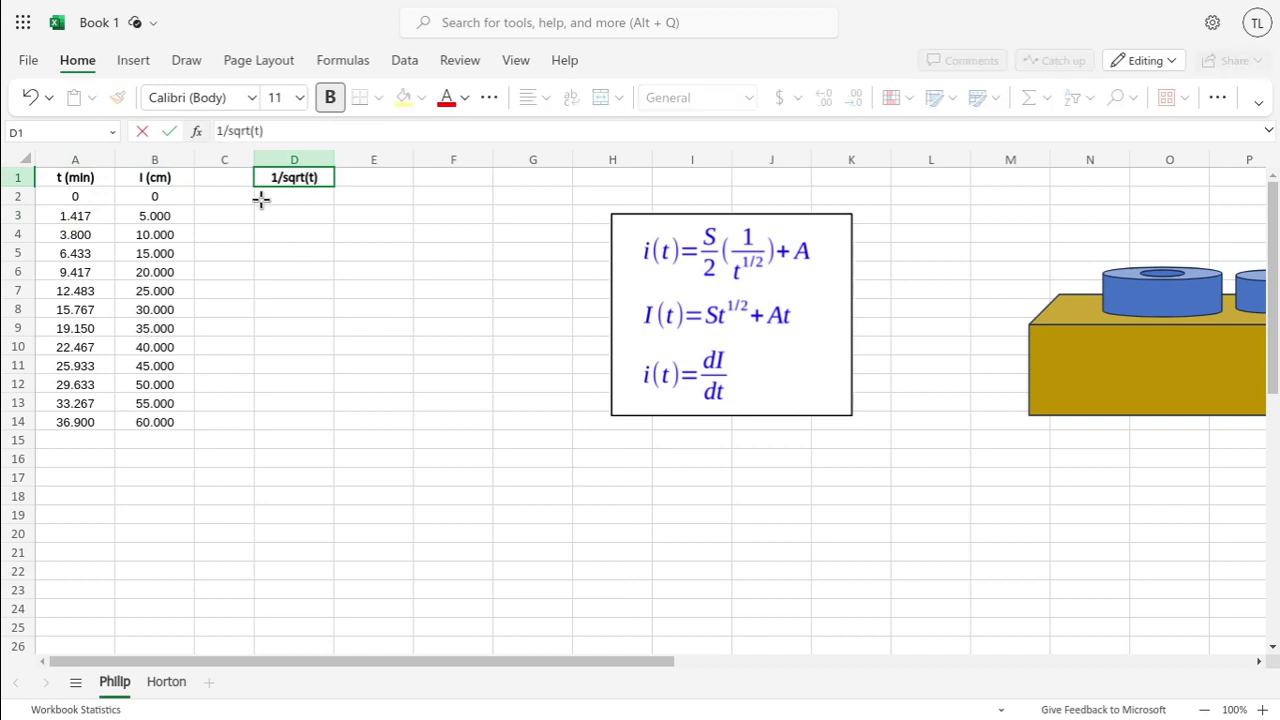
{"action": "left_click", "coordinate": [289, 197]}
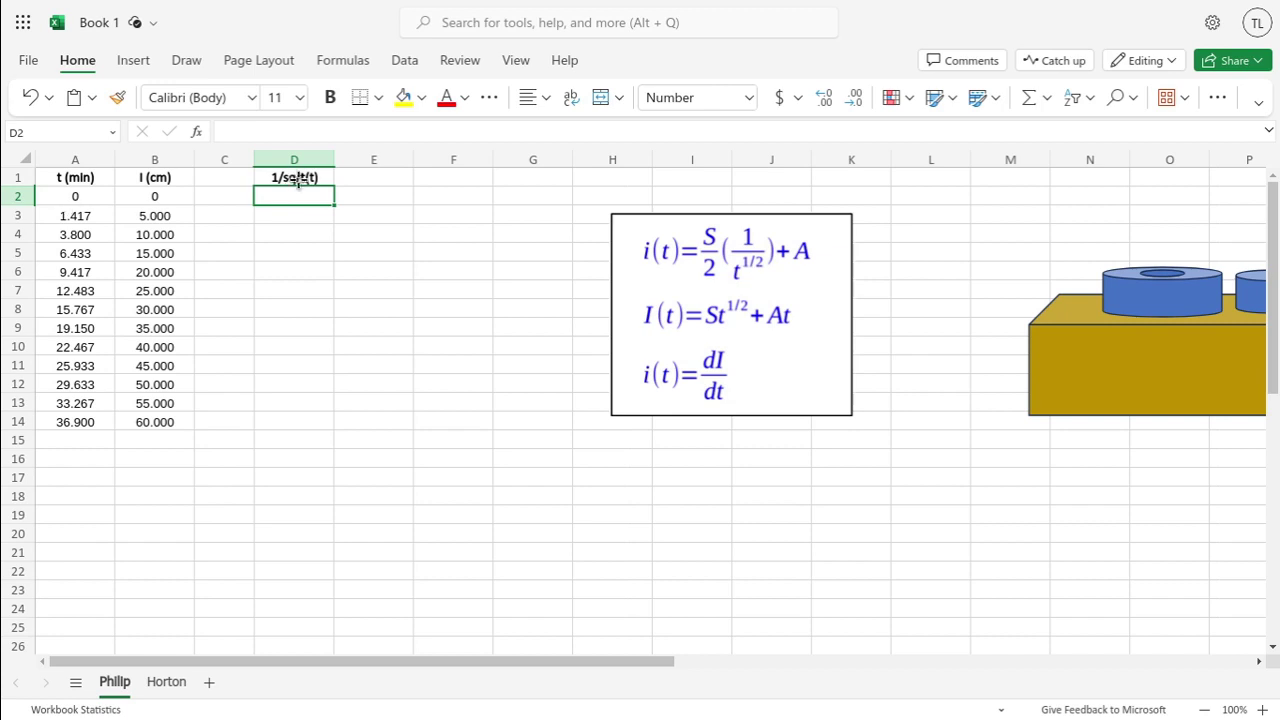
{"action": "left_click", "coordinate": [296, 179]}
Enter the formula =1/SQRT(A3) in cell D3.
{"action": "left_click", "coordinate": [291, 197]}
{"action": "left_click", "coordinate": [290, 210]}
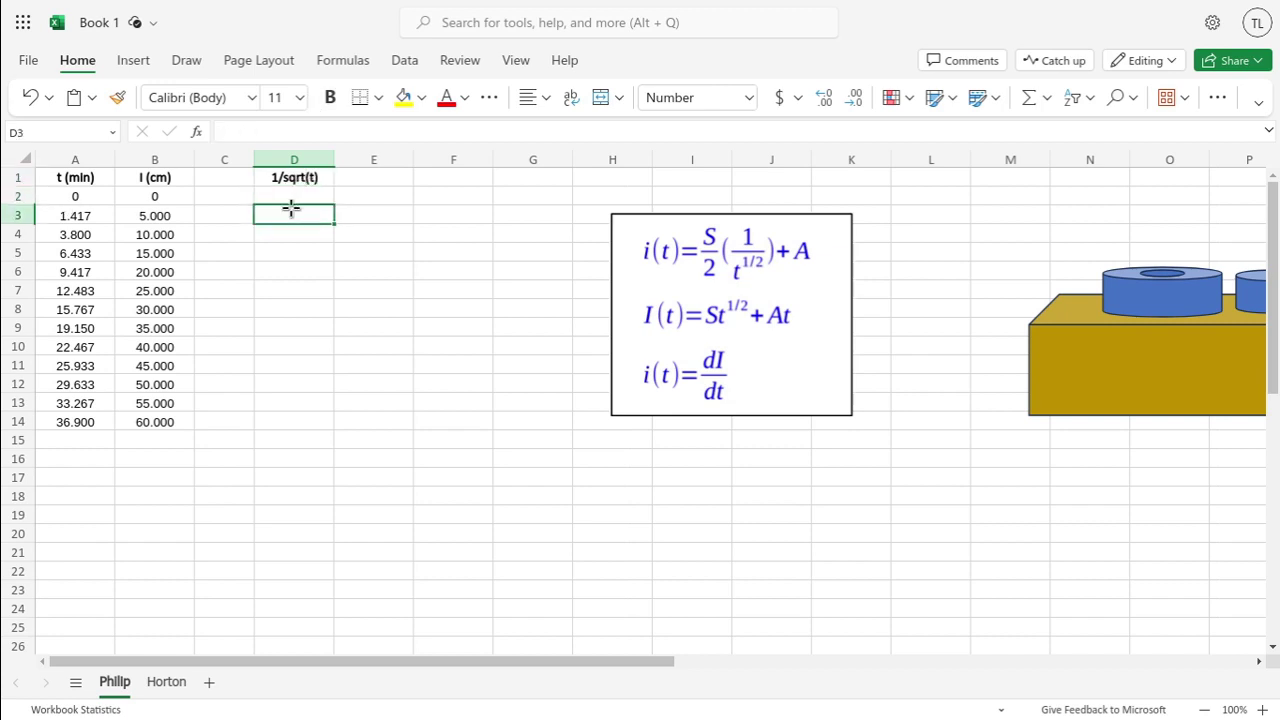
{"action": "type", "text": "=1/s"}
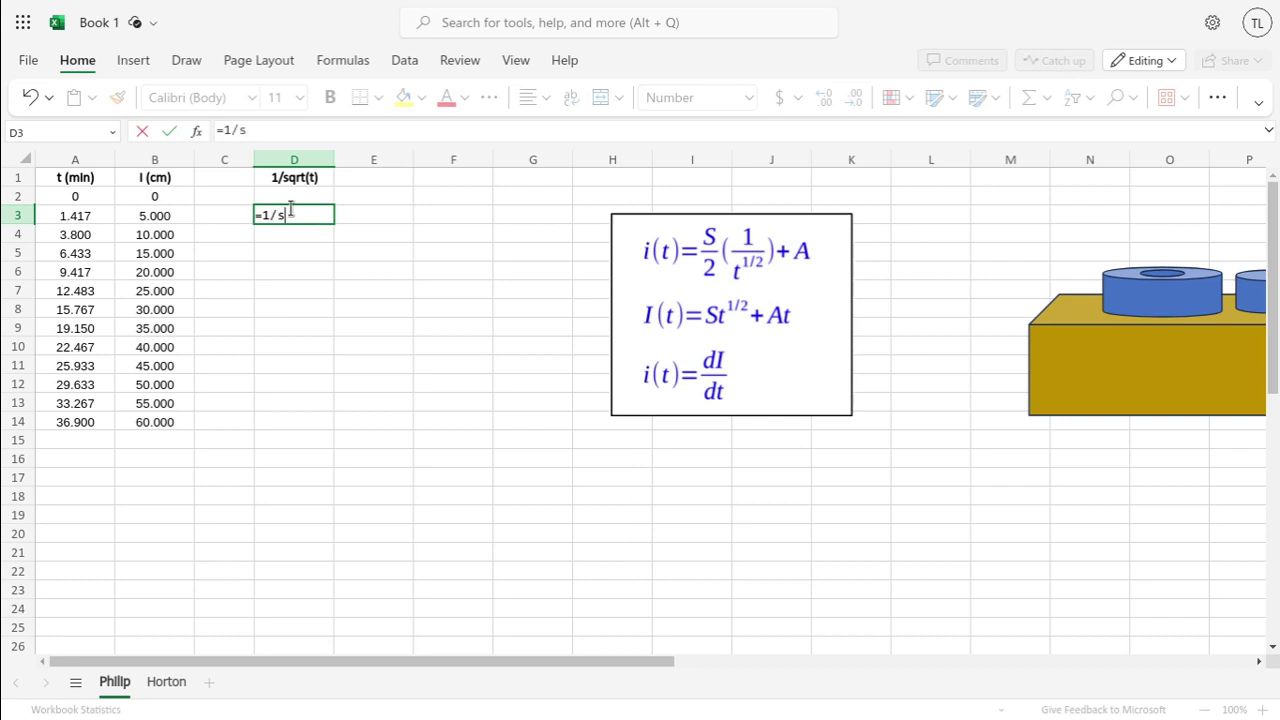
{"action": "type", "text": "qrt(A3"}
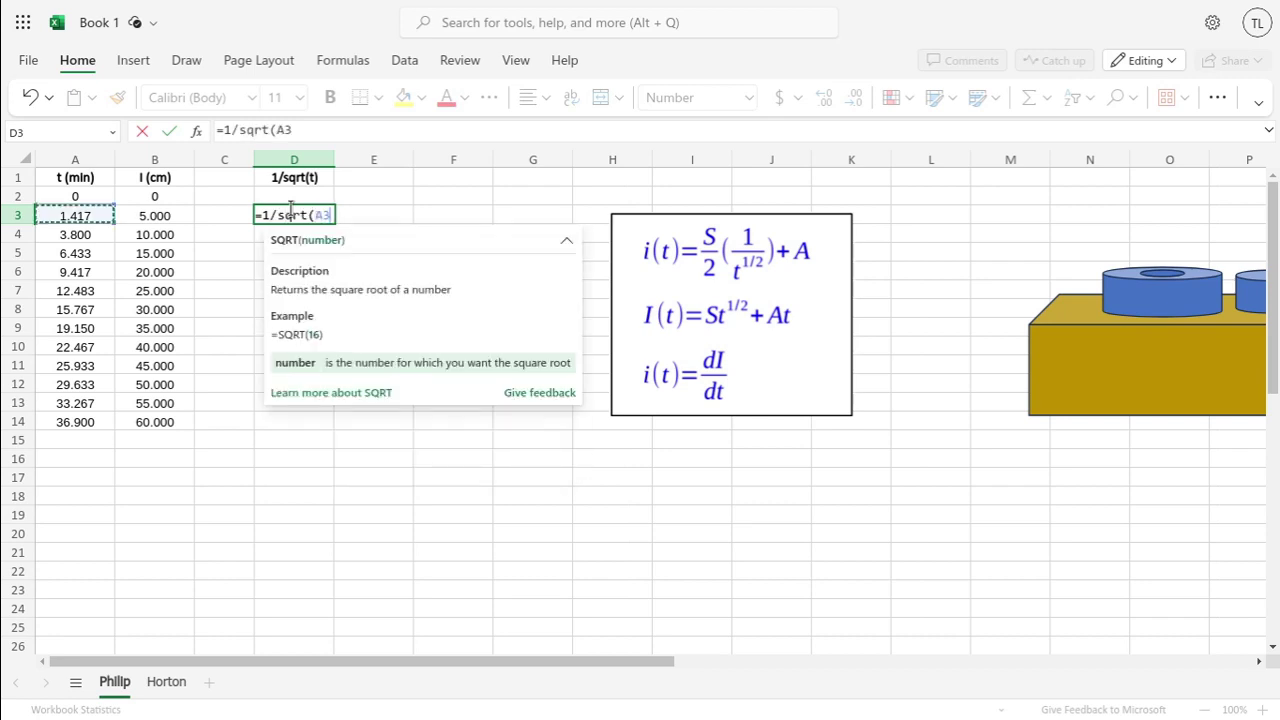
{"action": "key", "text": "BackSpace"}
{"action": "key", "text": "BackSpace"}
{"action": "type", "text": "B3"}
{"action": "key", "text": "BackSpace"}
{"action": "key", "text": "BackSpace"}
{"action": "type", "text": "A3)"}
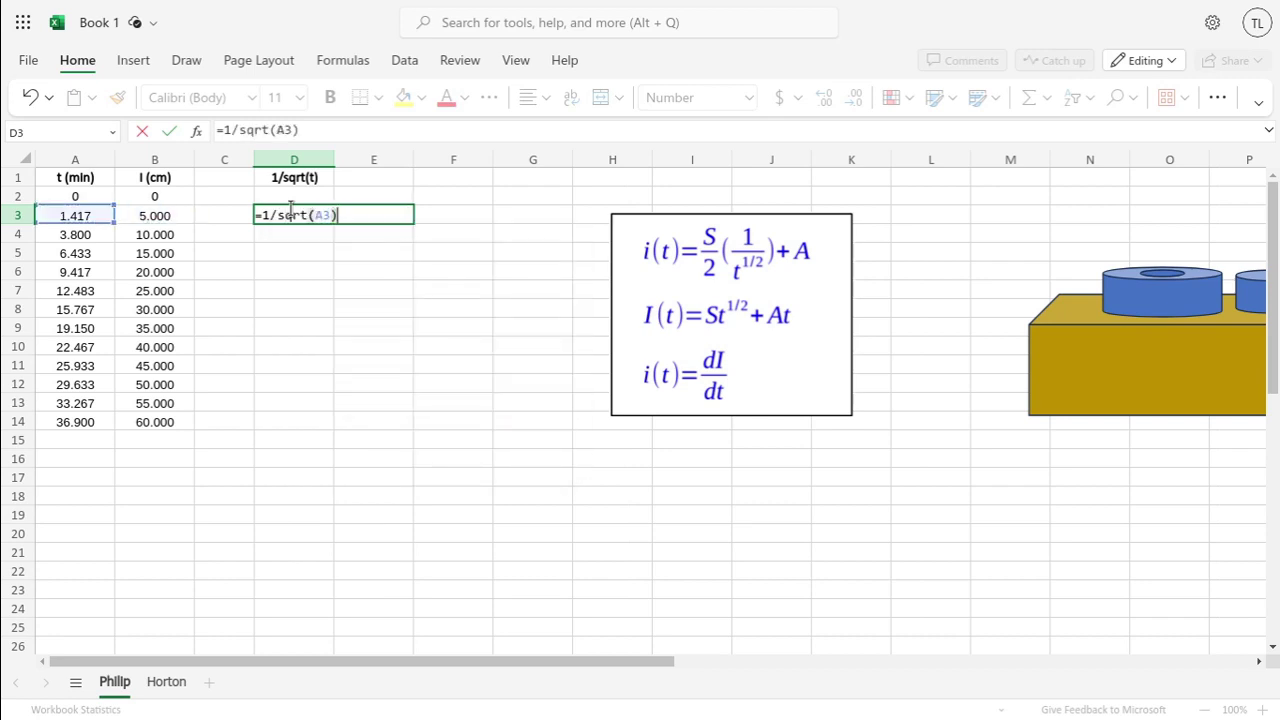
{"action": "key", "text": "Return"}
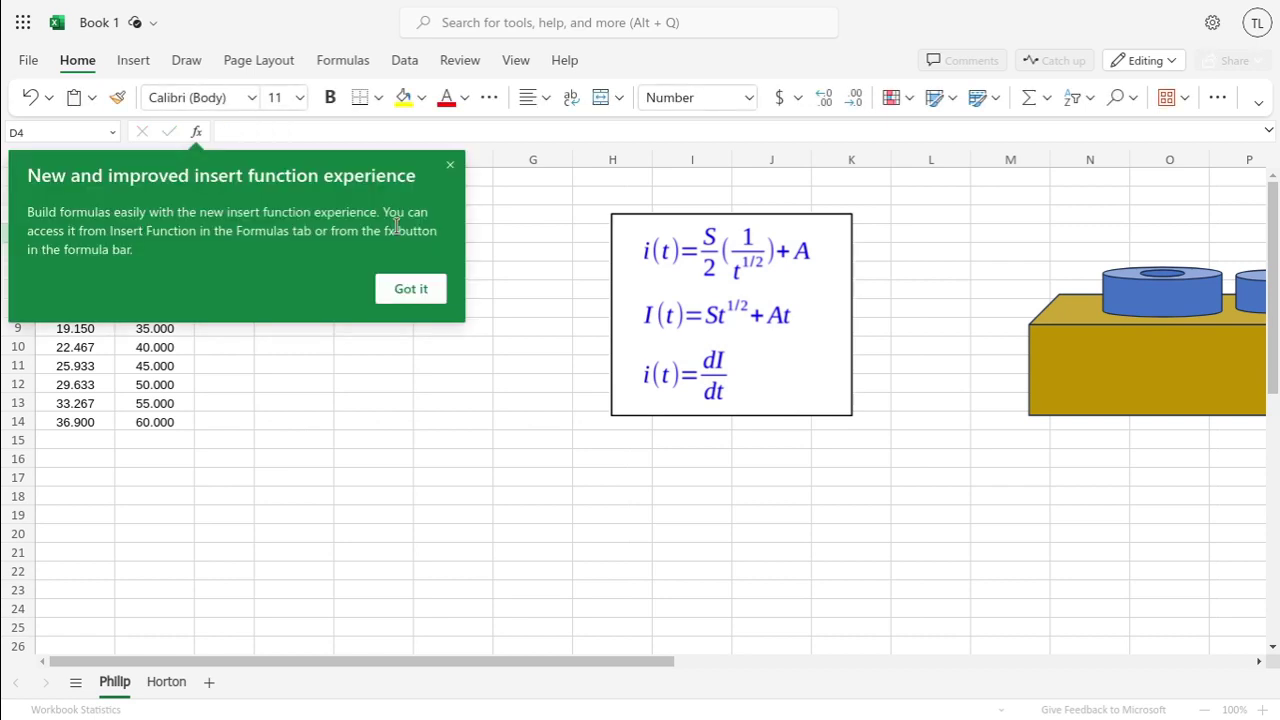
Check D3's formula and fill it down through D14.
{"action": "left_click", "coordinate": [449, 165]}
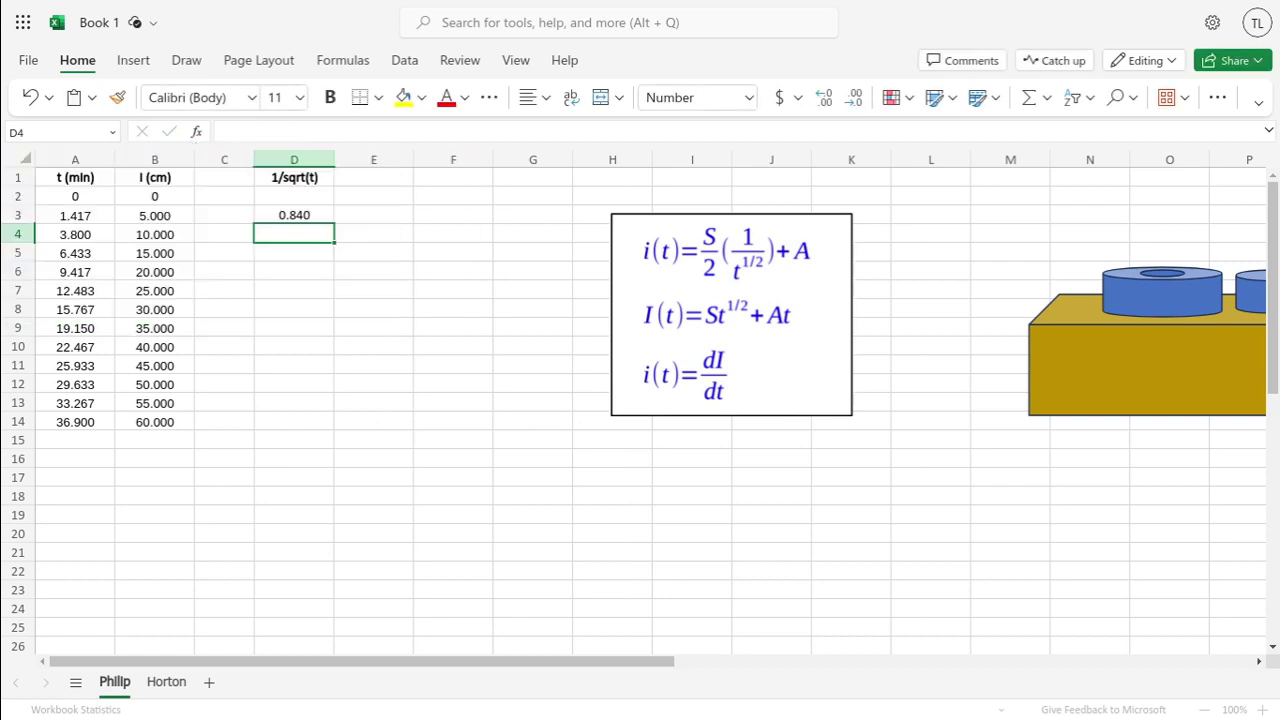
{"action": "left_click", "coordinate": [294, 215]}
{"action": "left_click", "coordinate": [271, 130]}
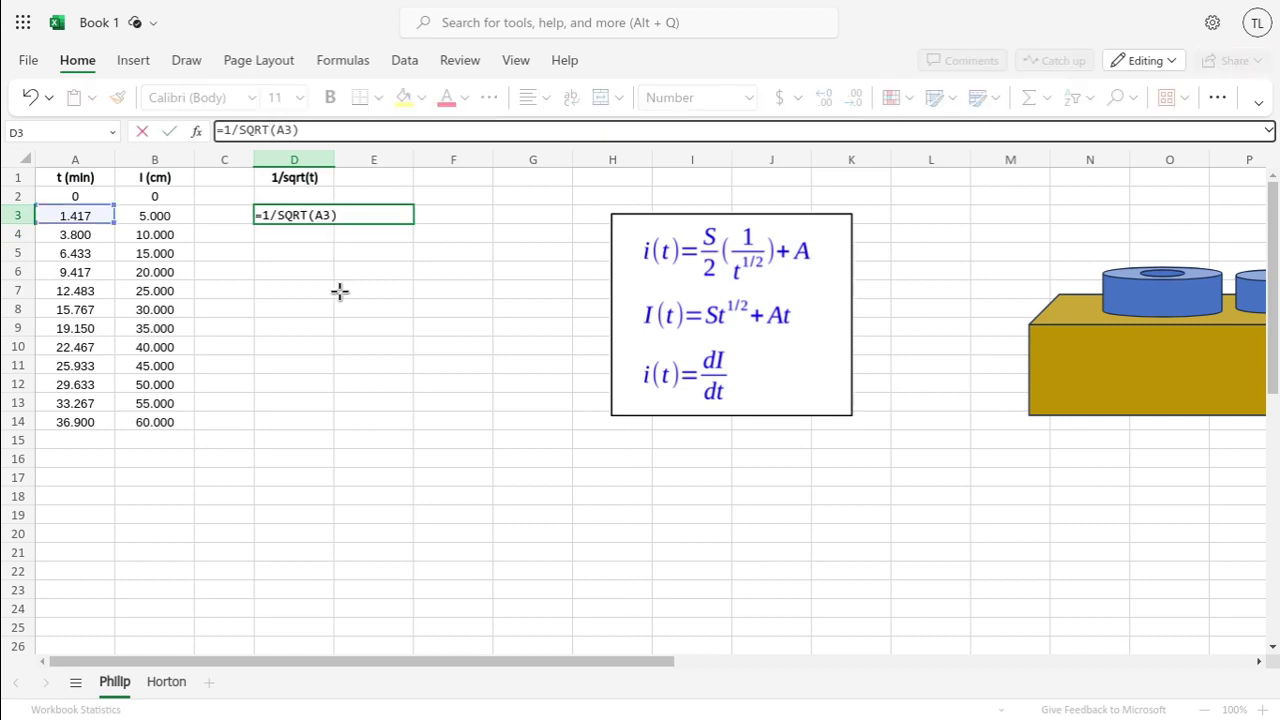
{"action": "key", "text": "Escape"}
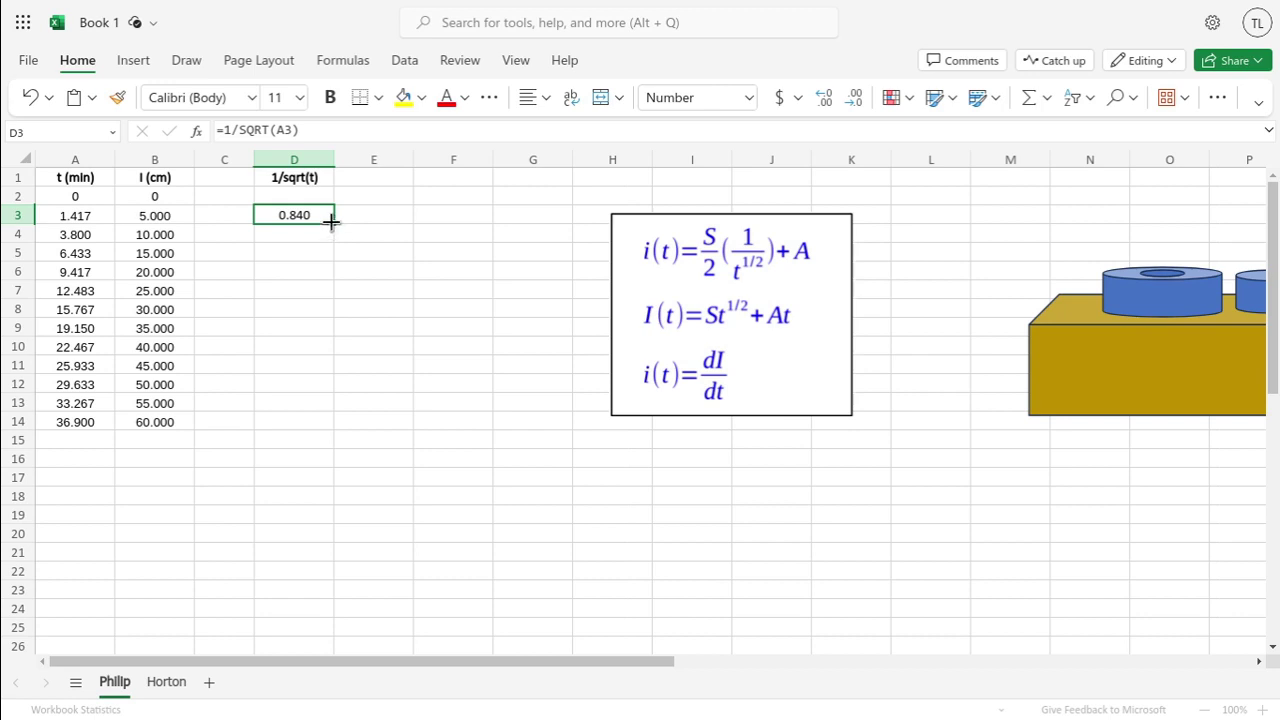
{"action": "left_click_drag", "start_coordinate": [331, 222], "coordinate": [312, 428]}
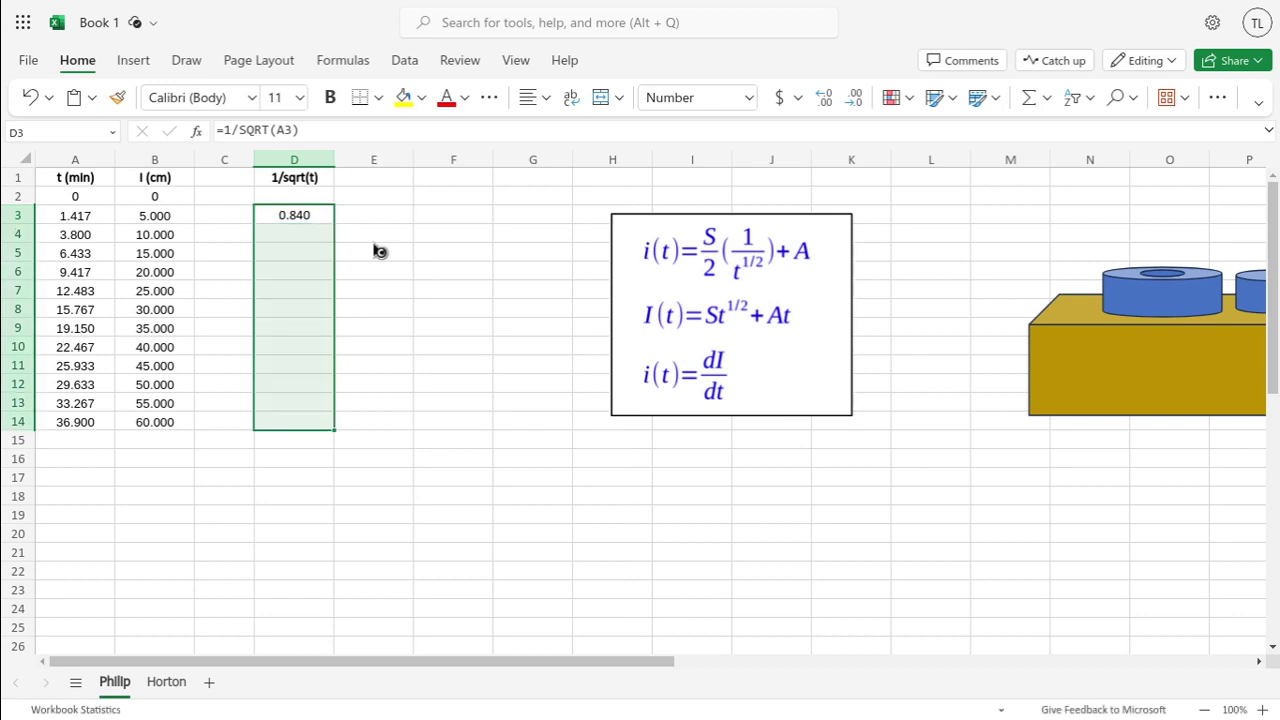
{"action": "left_click", "coordinate": [369, 216]}
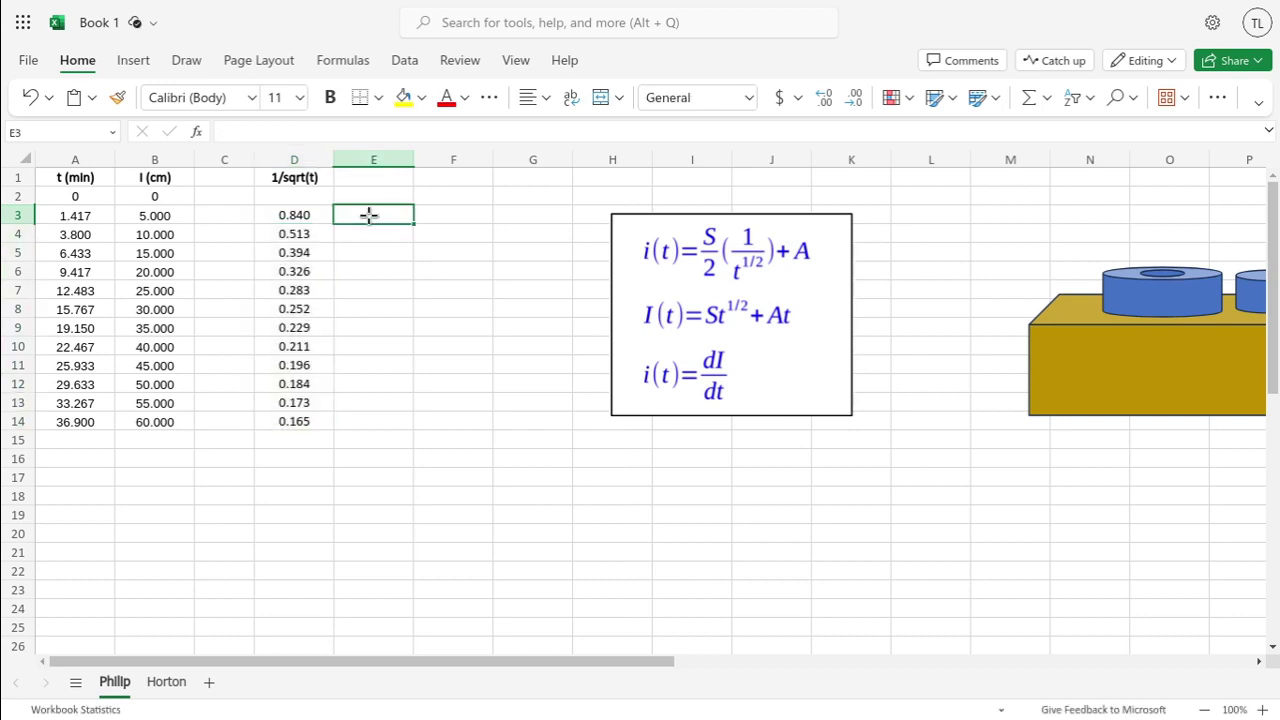
Enter the rate formula =(B3-B2)/(A3-A2) in cell E3.
{"action": "type", "text": "="}
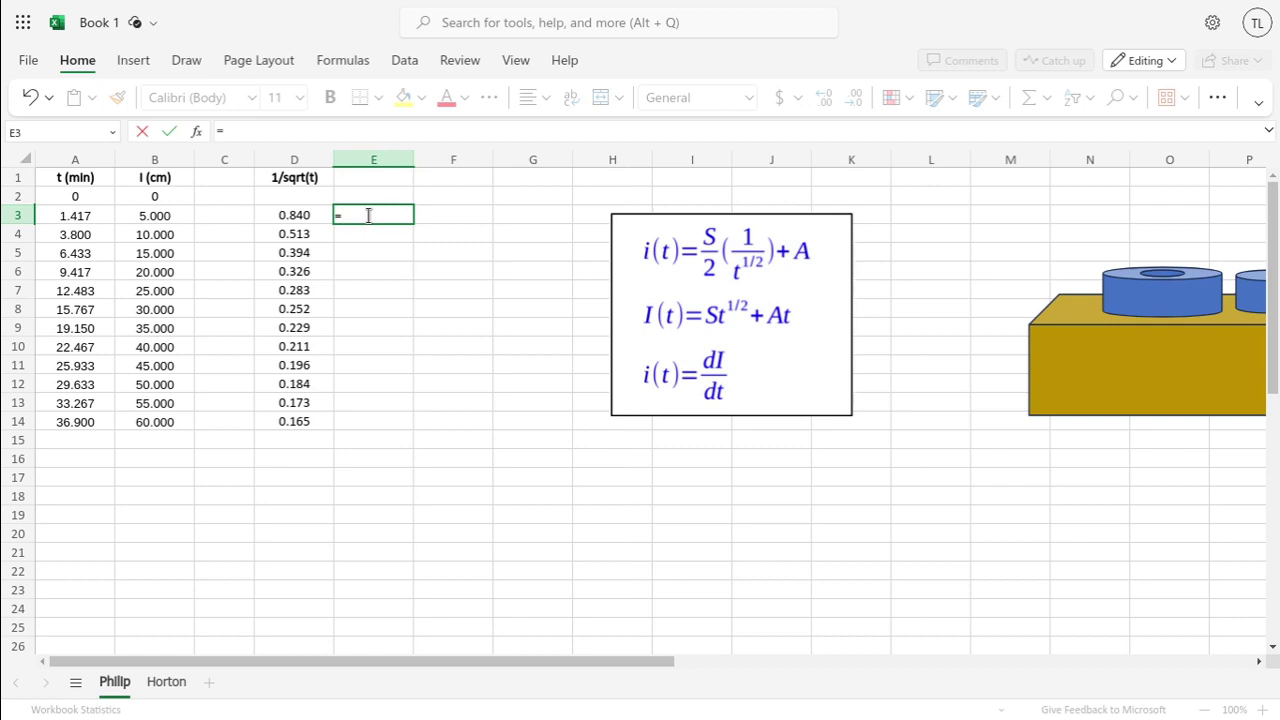
{"action": "type", "text": "(C3"}
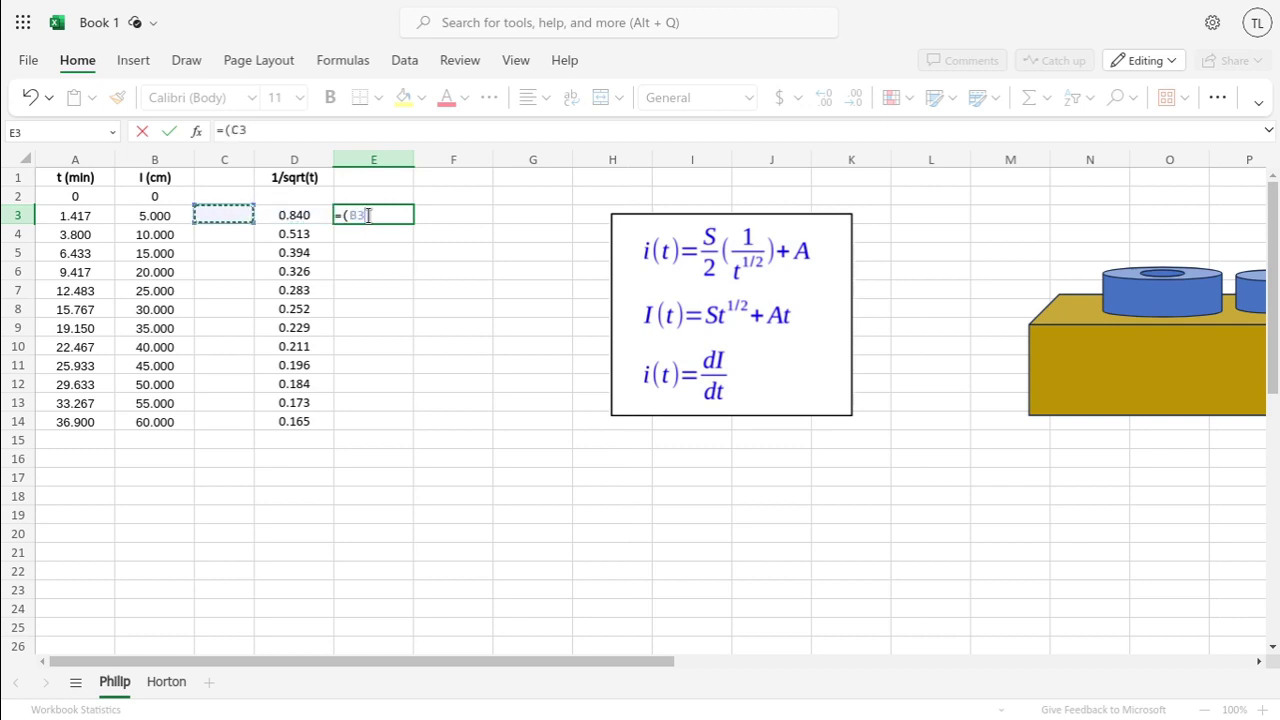
{"action": "key", "text": "Left"}
{"action": "type", "text": "-"}
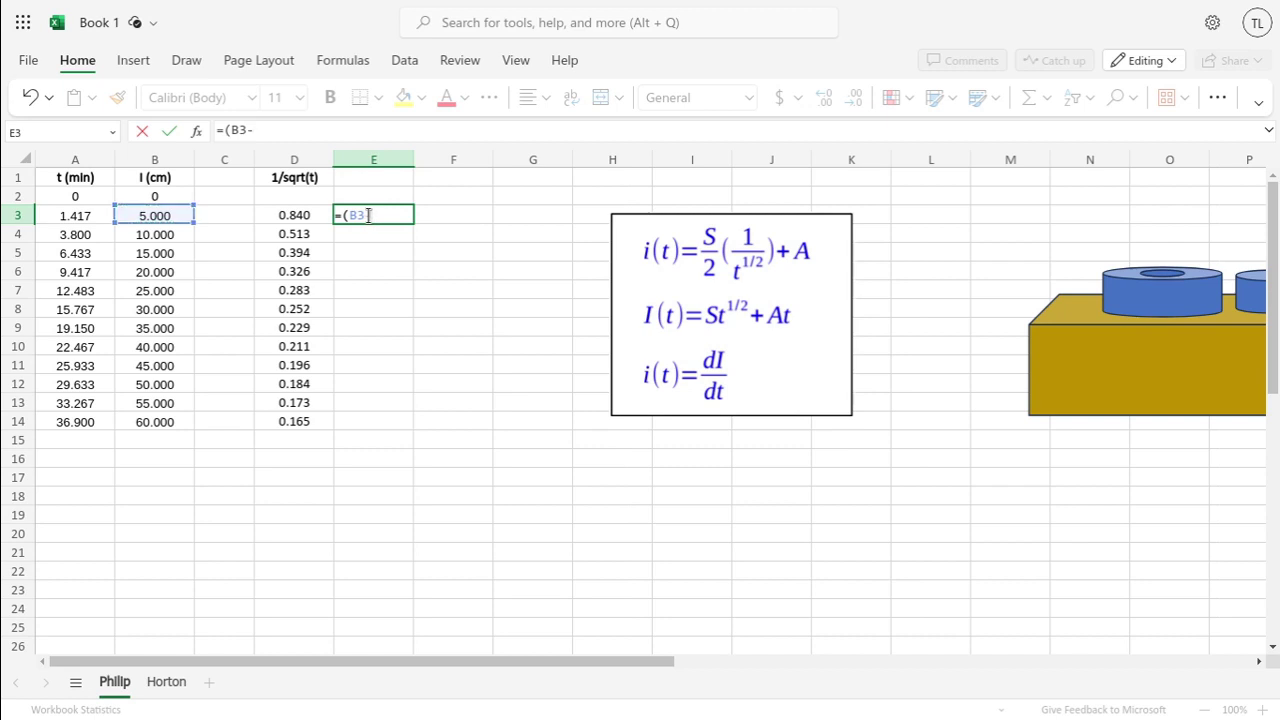
{"action": "key", "text": "Left"}
{"action": "key", "text": "Left"}
{"action": "key", "text": "Left"}
{"action": "key", "text": "Up"}
{"action": "type", "text": ")"}
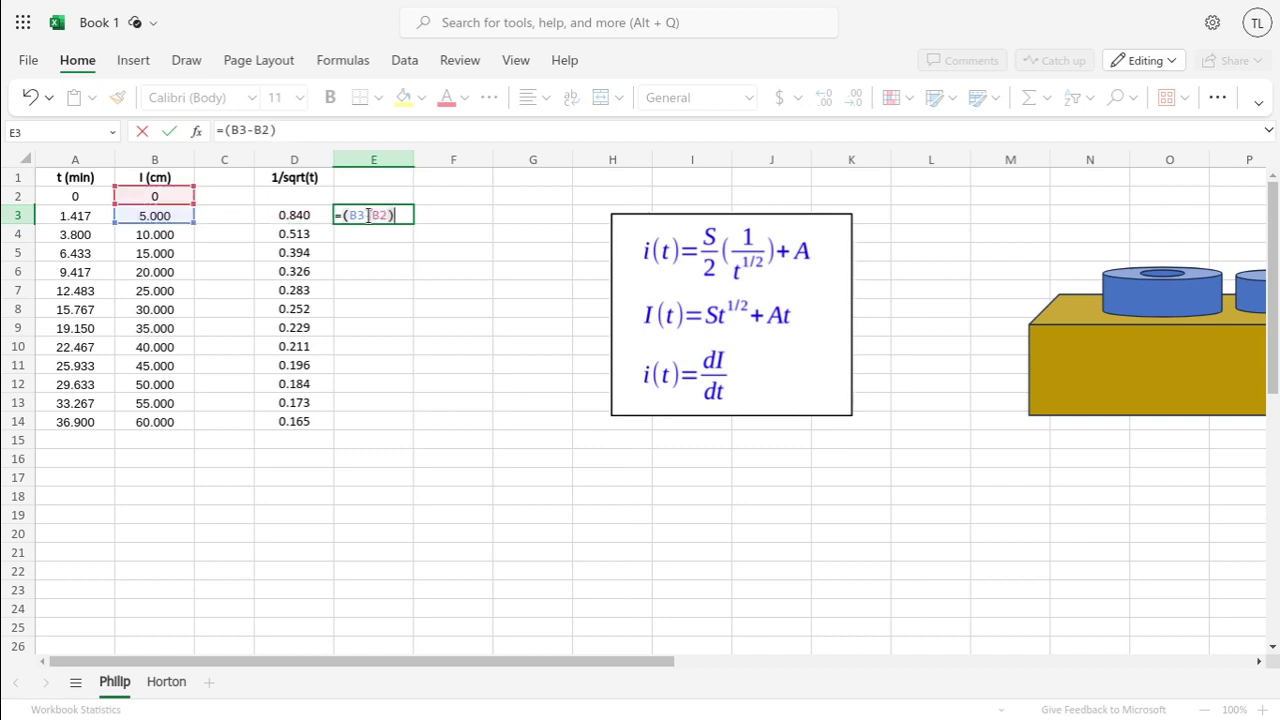
{"action": "type", "text": "/("}
{"action": "key", "text": "Left"}
{"action": "key", "text": "Left"}
{"action": "key", "text": "Left"}
{"action": "key", "text": "Left"}
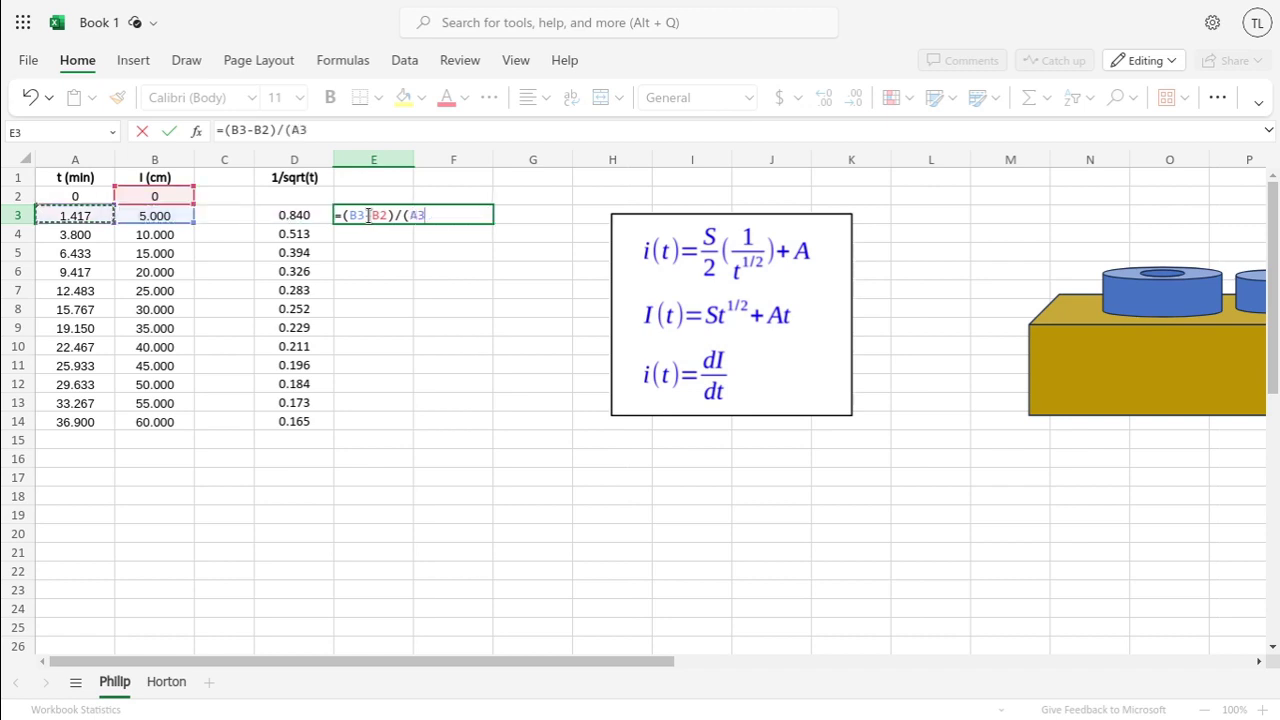
{"action": "type", "text": "-"}
{"action": "key", "text": "Left"}
{"action": "key", "text": "Left"}
{"action": "key", "text": "Left"}
{"action": "key", "text": "Left"}
{"action": "key", "text": "Up"}
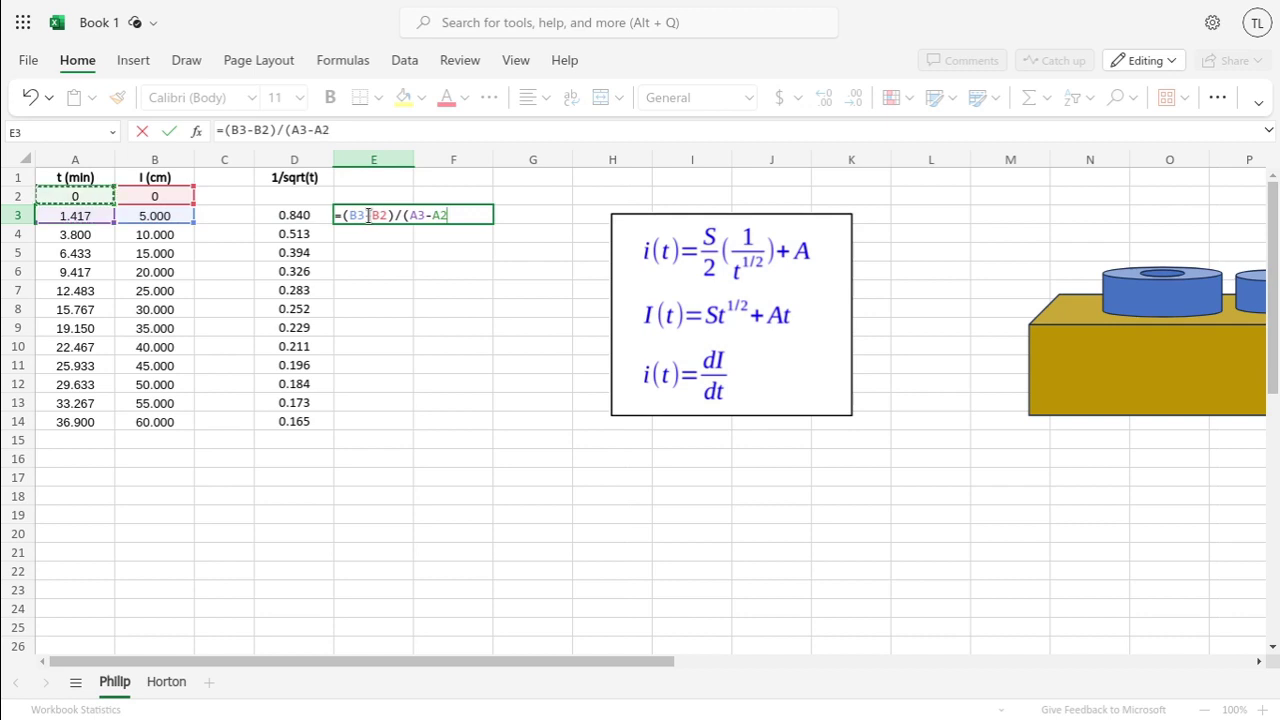
{"action": "type", "text": ")"}
{"action": "key", "text": "Return"}
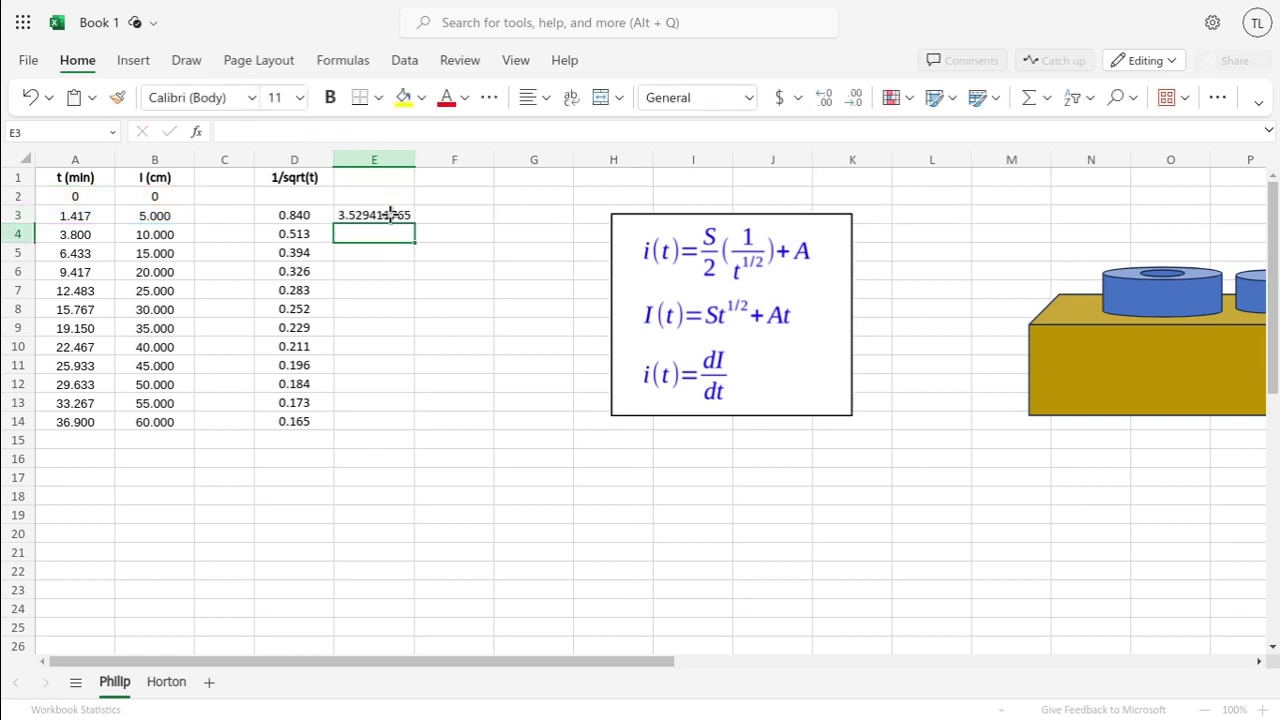
Fill the rate formula down to row 14 and head column E 'i(cm/min)'.
{"action": "left_click", "coordinate": [405, 217]}
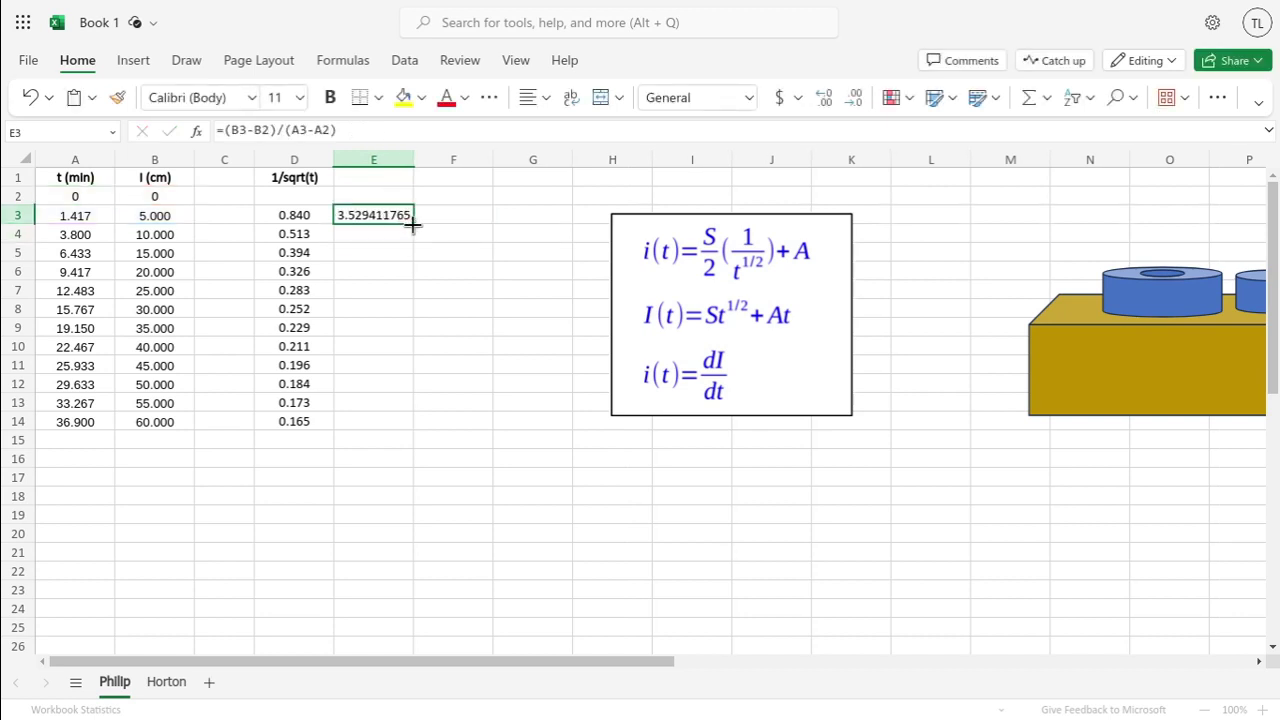
{"action": "double_click", "coordinate": [412, 225]}
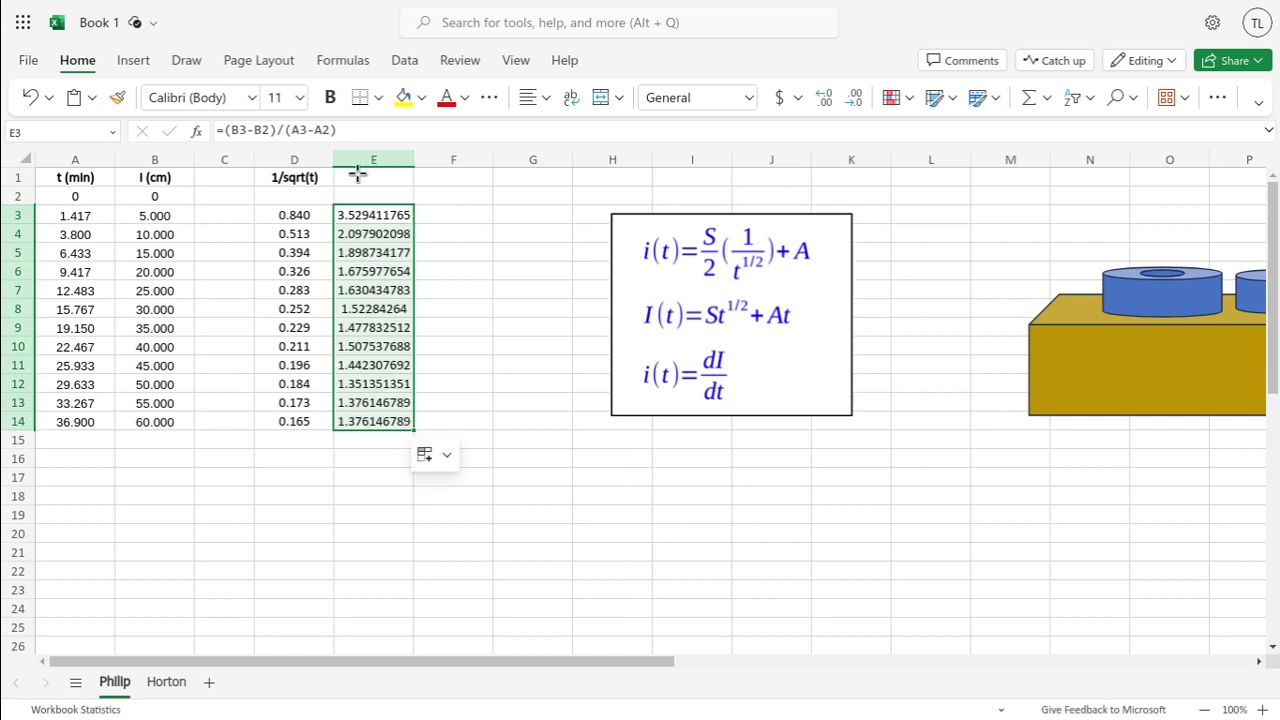
{"action": "left_click", "coordinate": [357, 176]}
{"action": "type", "text": "i"}
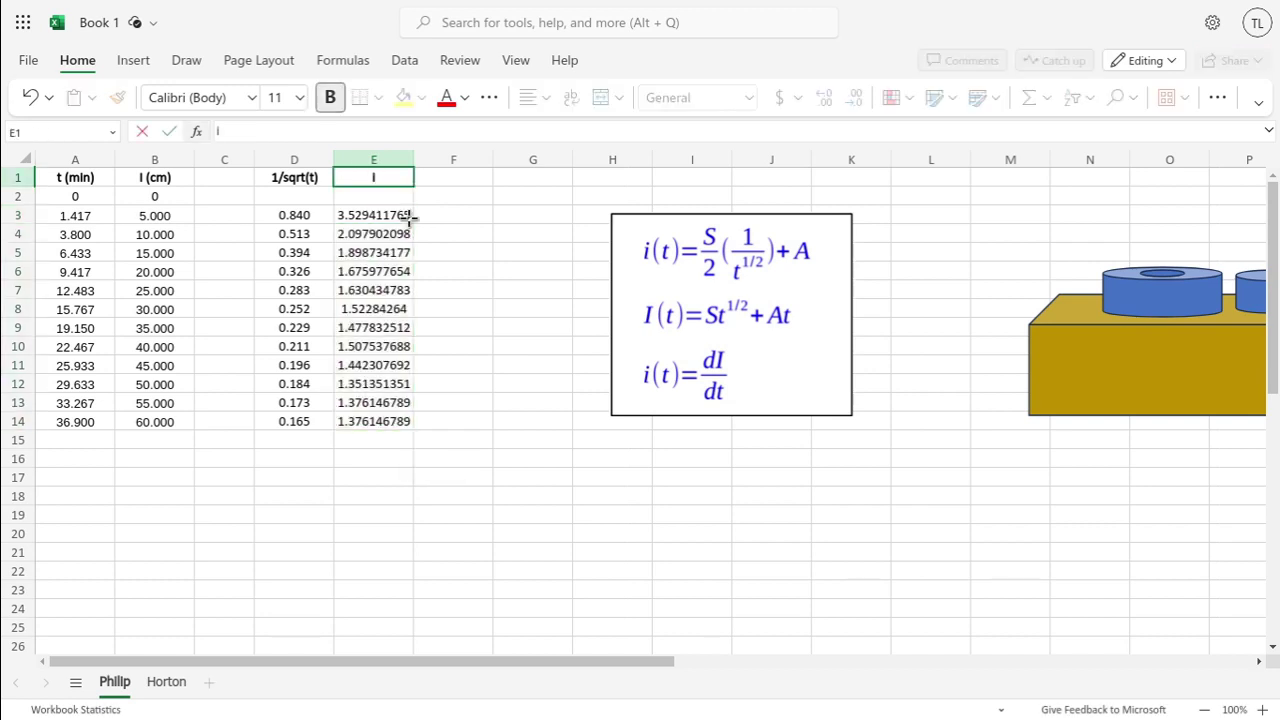
{"action": "type", "text": "(cm/min)"}
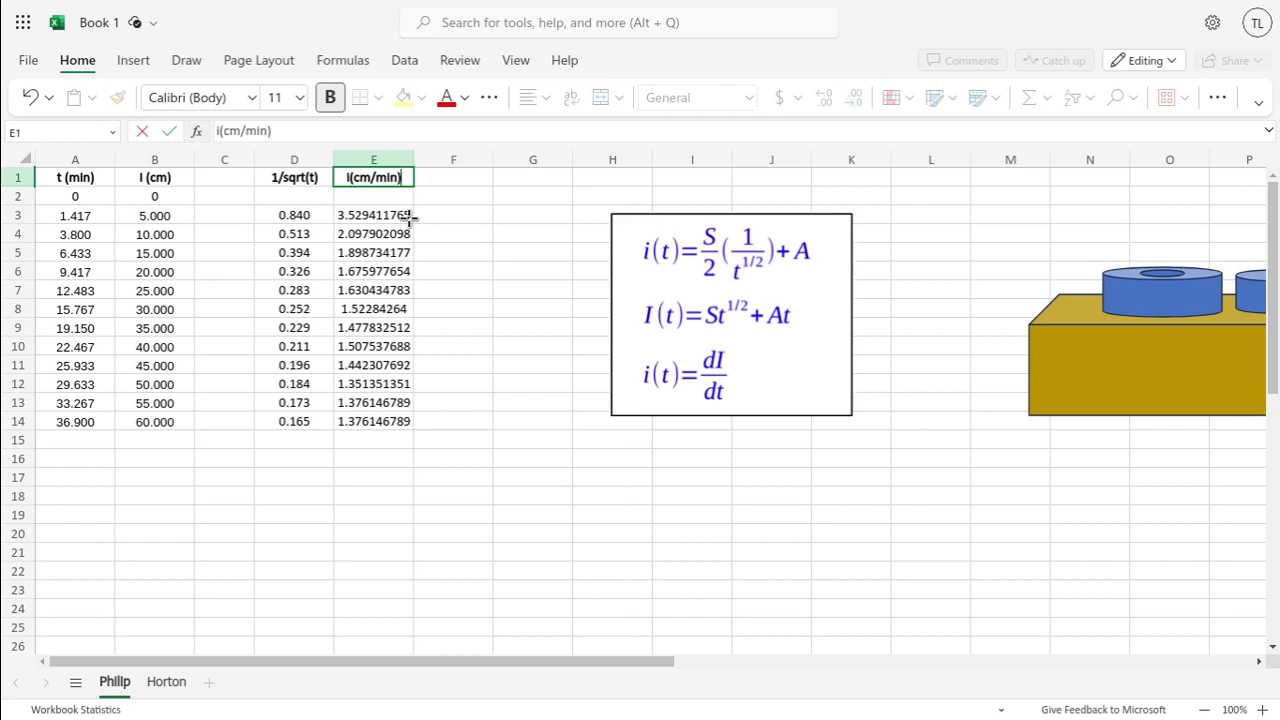
{"action": "key", "text": "Return"}
{"action": "left_click", "coordinate": [318, 215]}
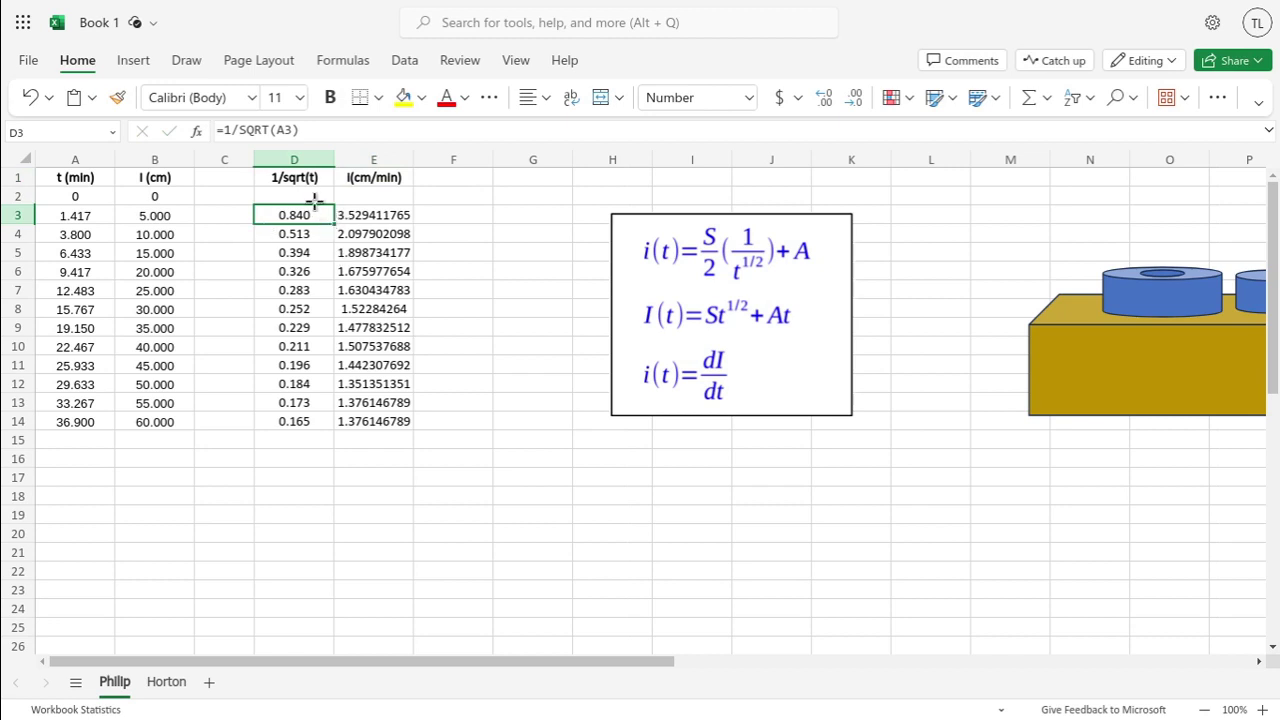
Put 0 in D2 and E2, then select columns D and E.
{"action": "left_click", "coordinate": [313, 199]}
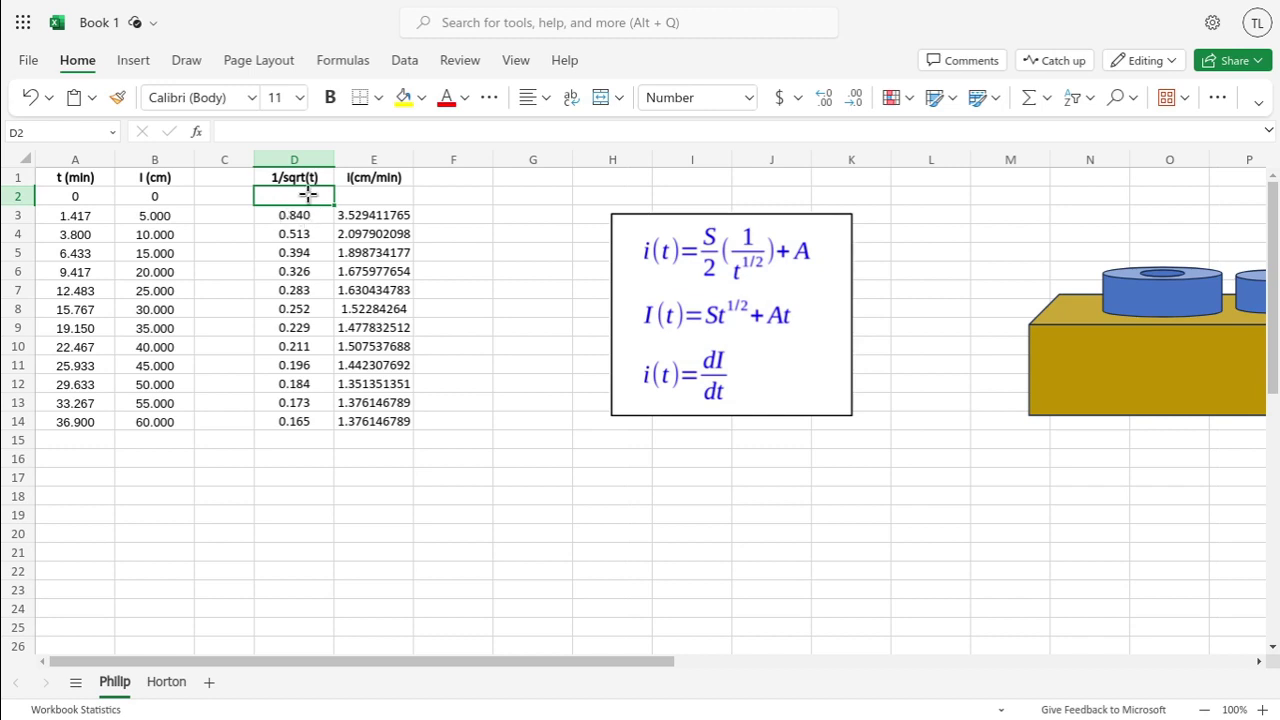
{"action": "type", "text": "0"}
{"action": "key", "text": "Tab"}
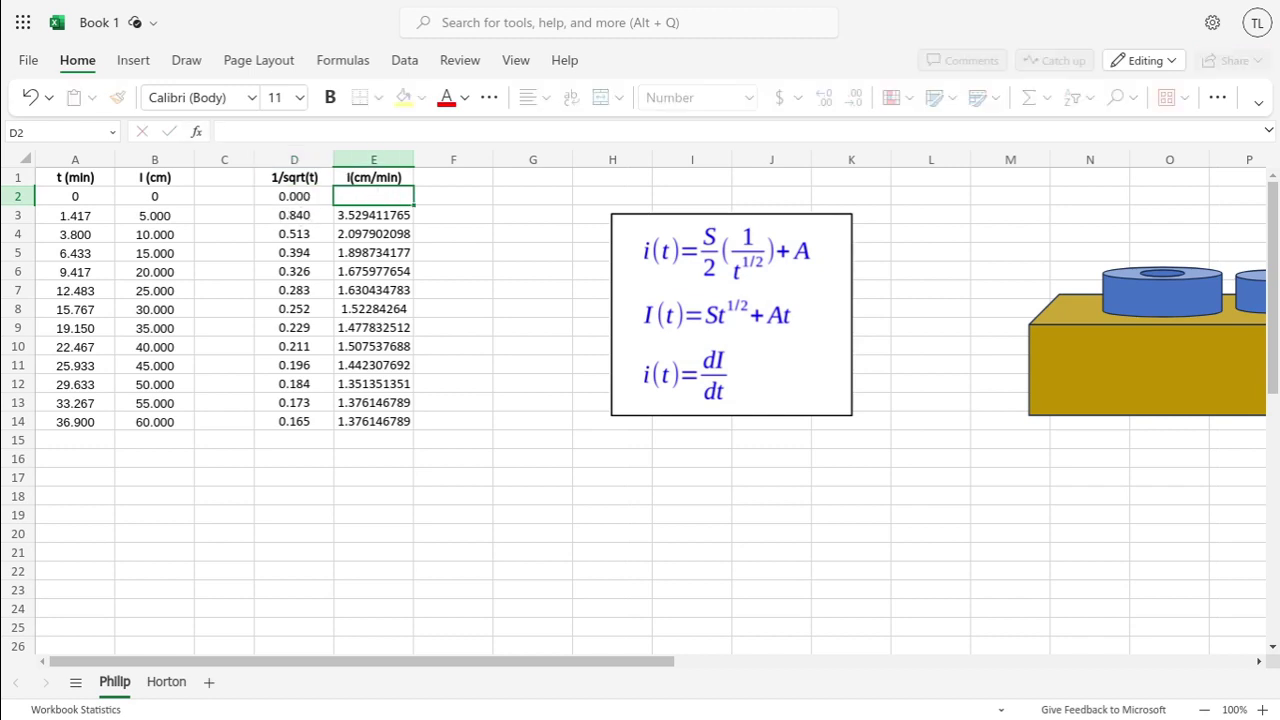
{"action": "key", "text": "Left"}
{"action": "left_click", "coordinate": [373, 196]}
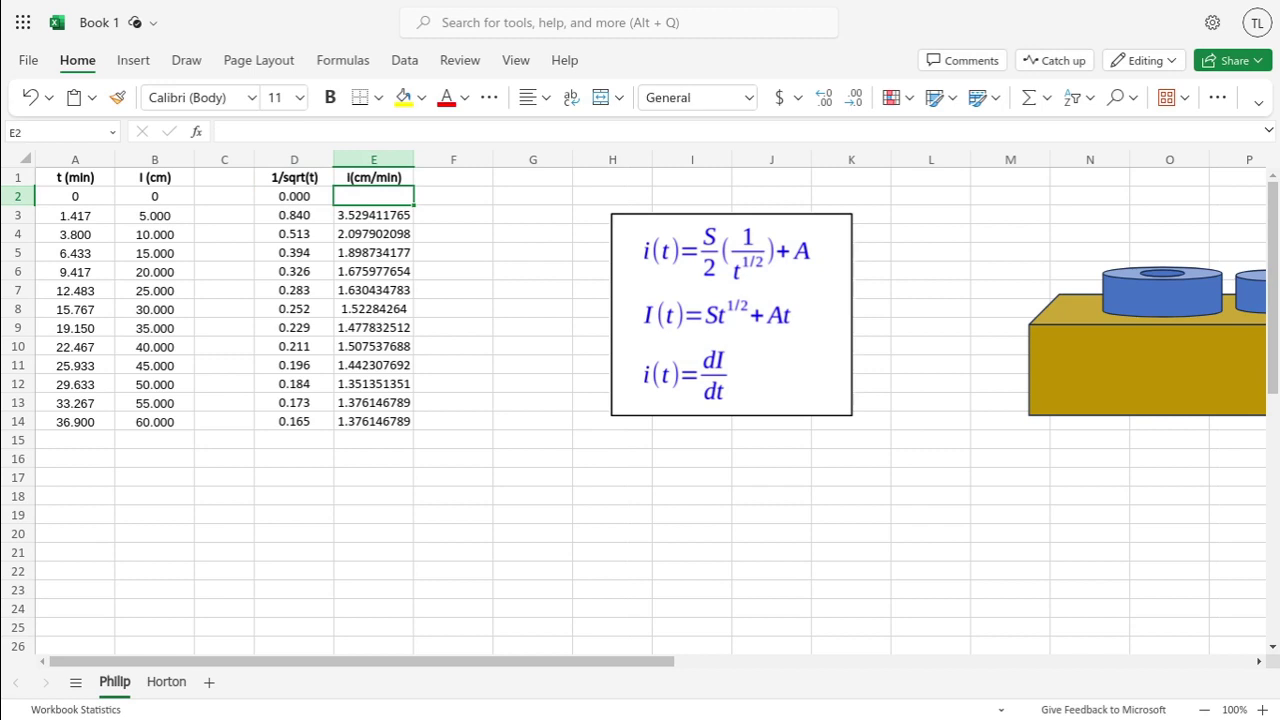
{"action": "type", "text": "0"}
{"action": "key", "text": "Return"}
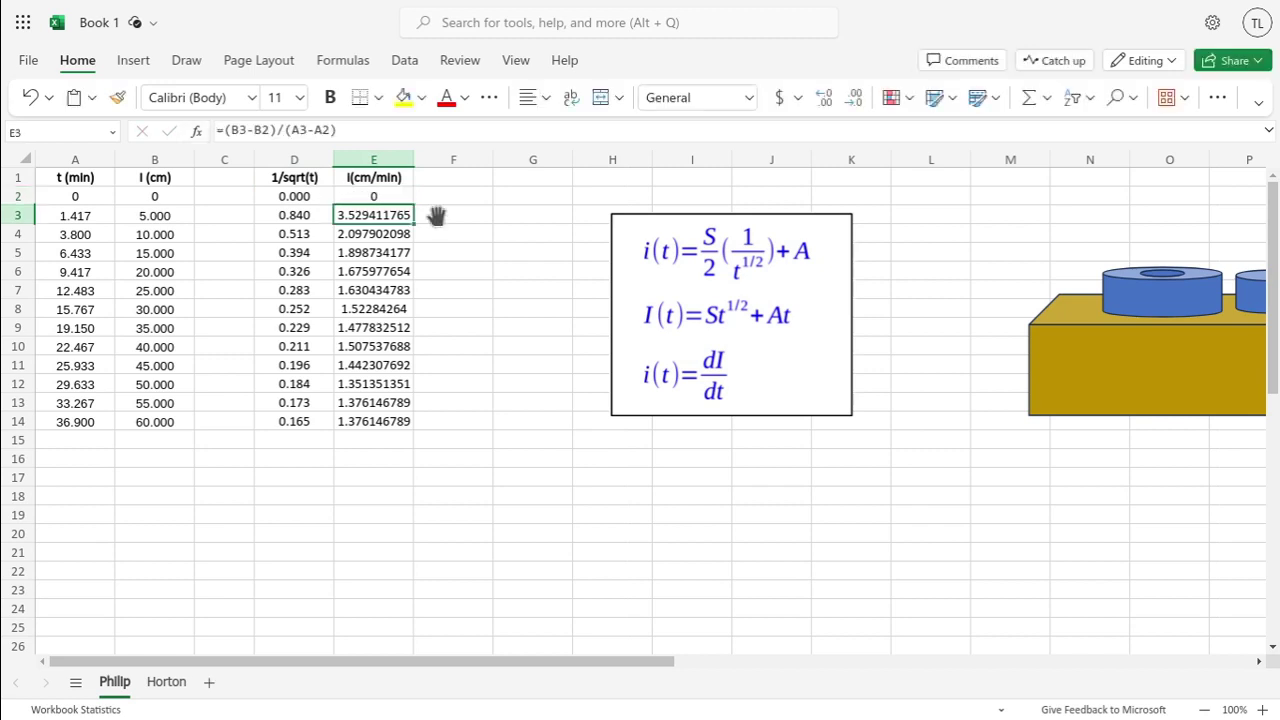
{"action": "left_click_drag", "start_coordinate": [312, 158], "coordinate": [370, 158]}
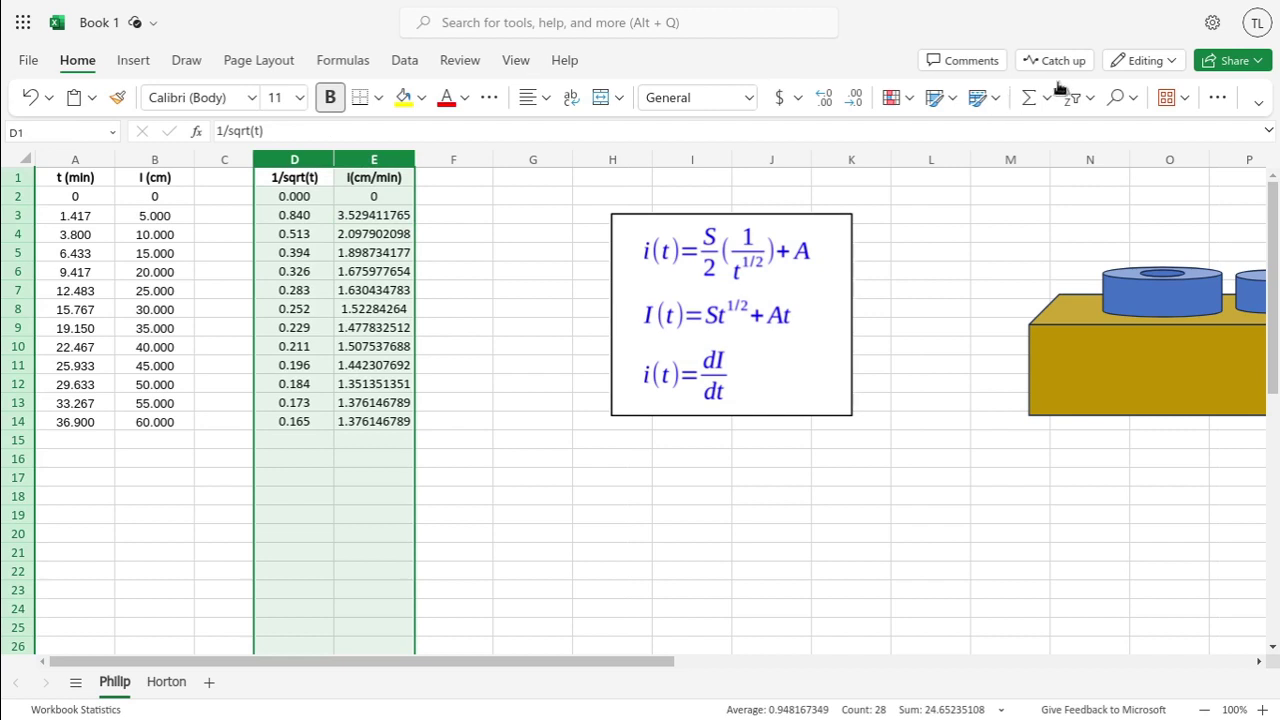
Insert a scatter chart of the selected D and E columns.
{"action": "left_click", "coordinate": [135, 61]}
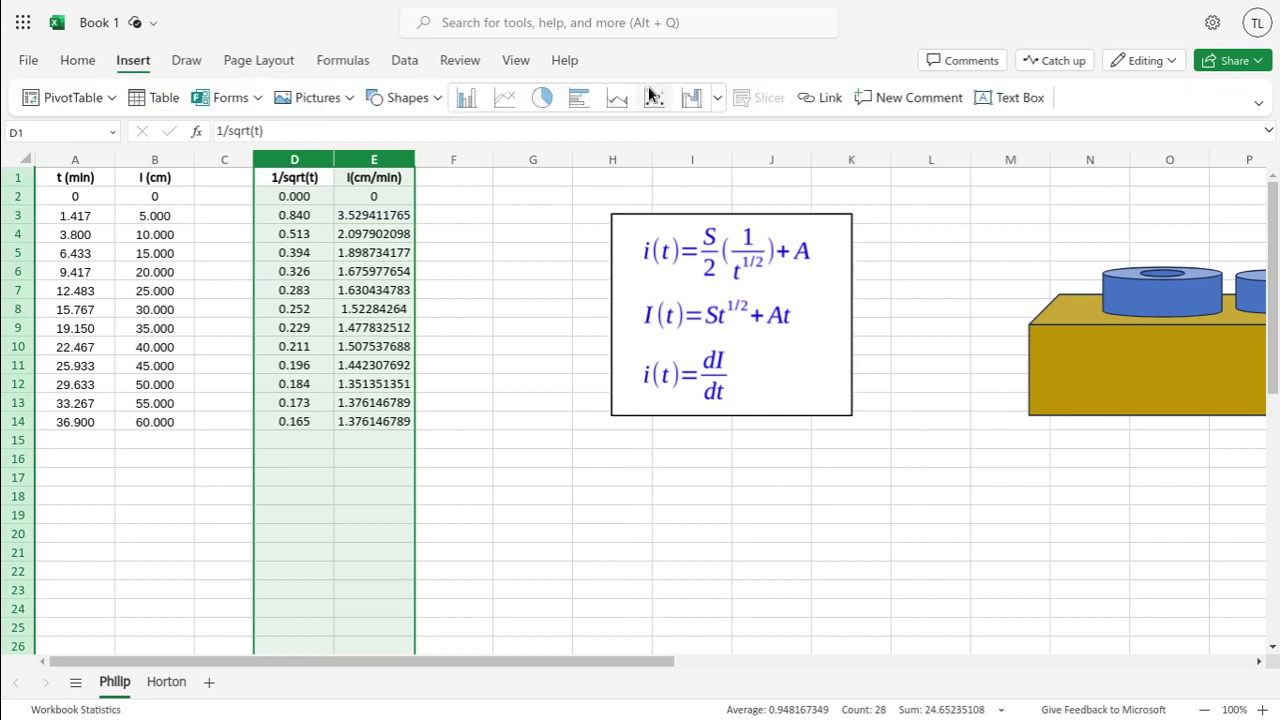
{"action": "left_click", "coordinate": [653, 96]}
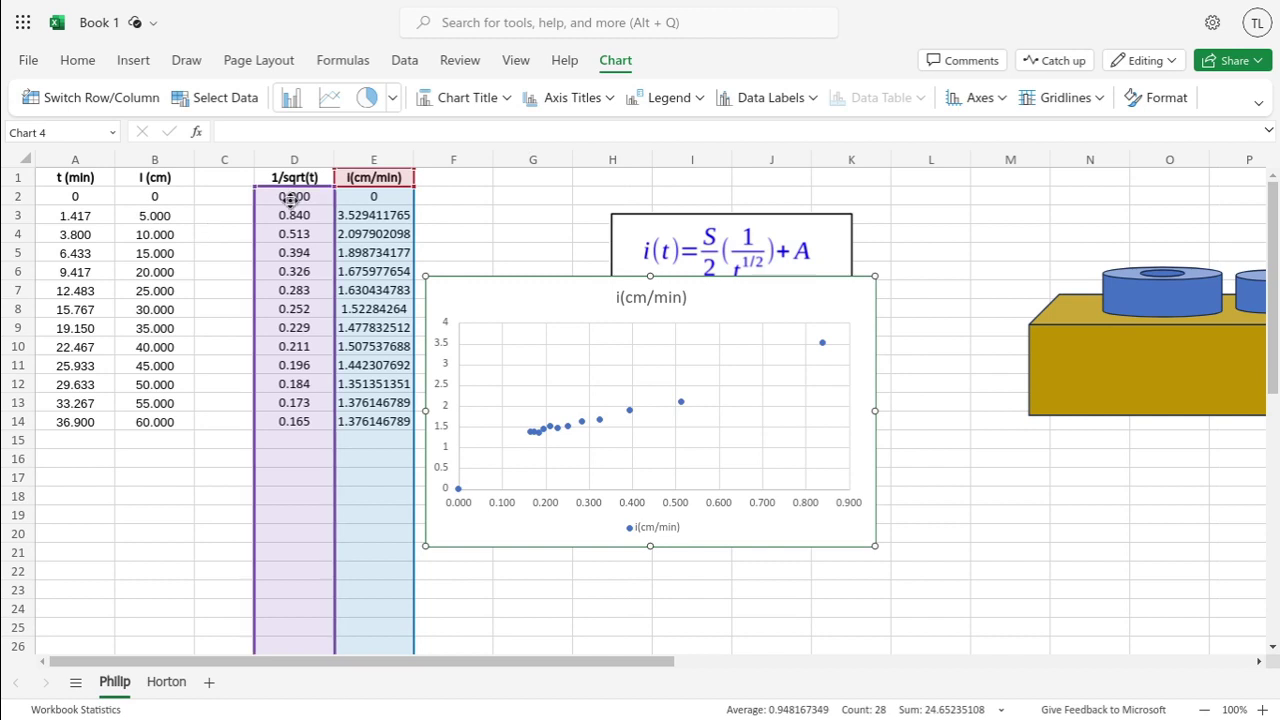
{"action": "left_click_drag", "start_coordinate": [477, 214], "coordinate": [480, 203]}
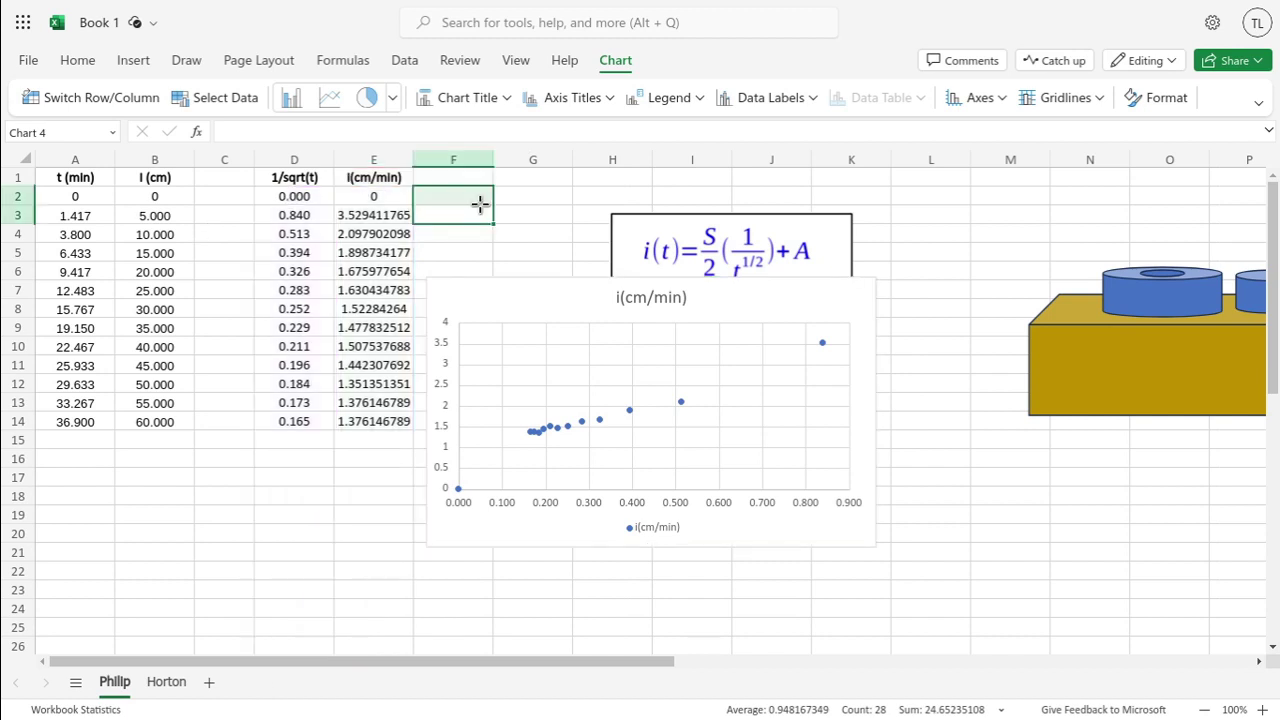
Clear the zeros from D2:E2 and move the chart beside the data.
{"action": "key", "text": "Left"}
{"action": "key", "text": "Left"}
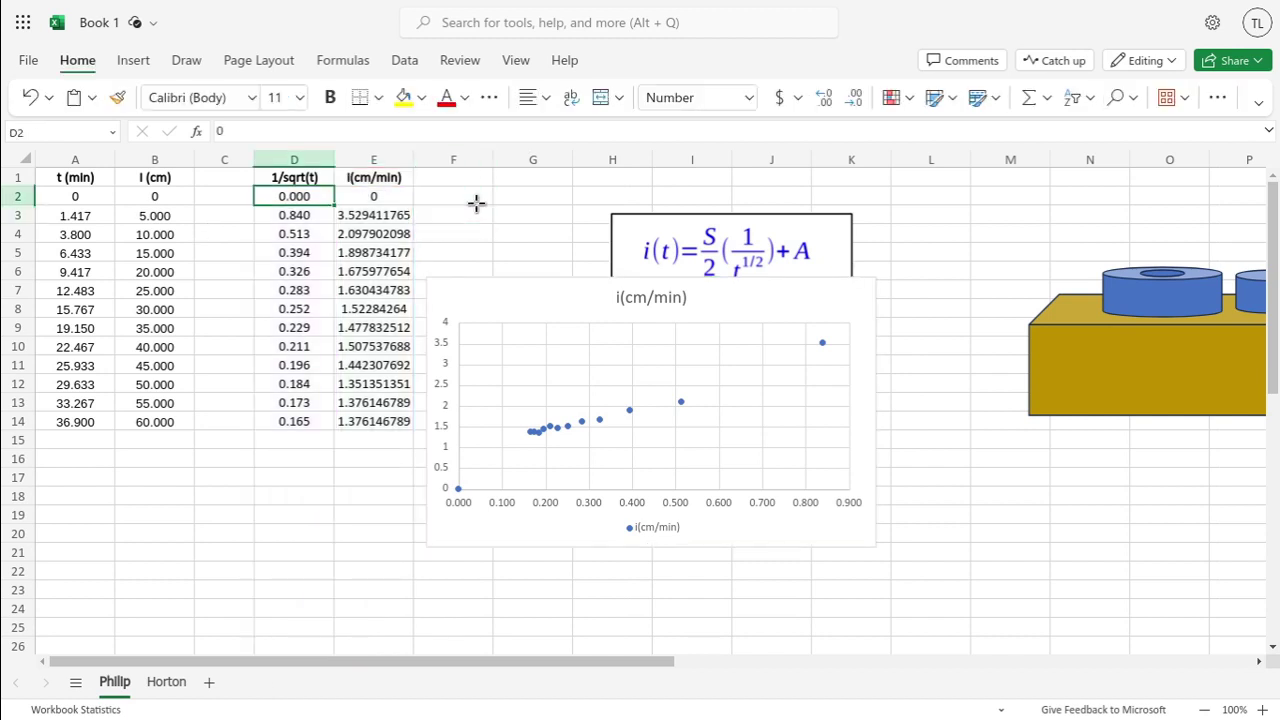
{"action": "key", "text": "shift+Right"}
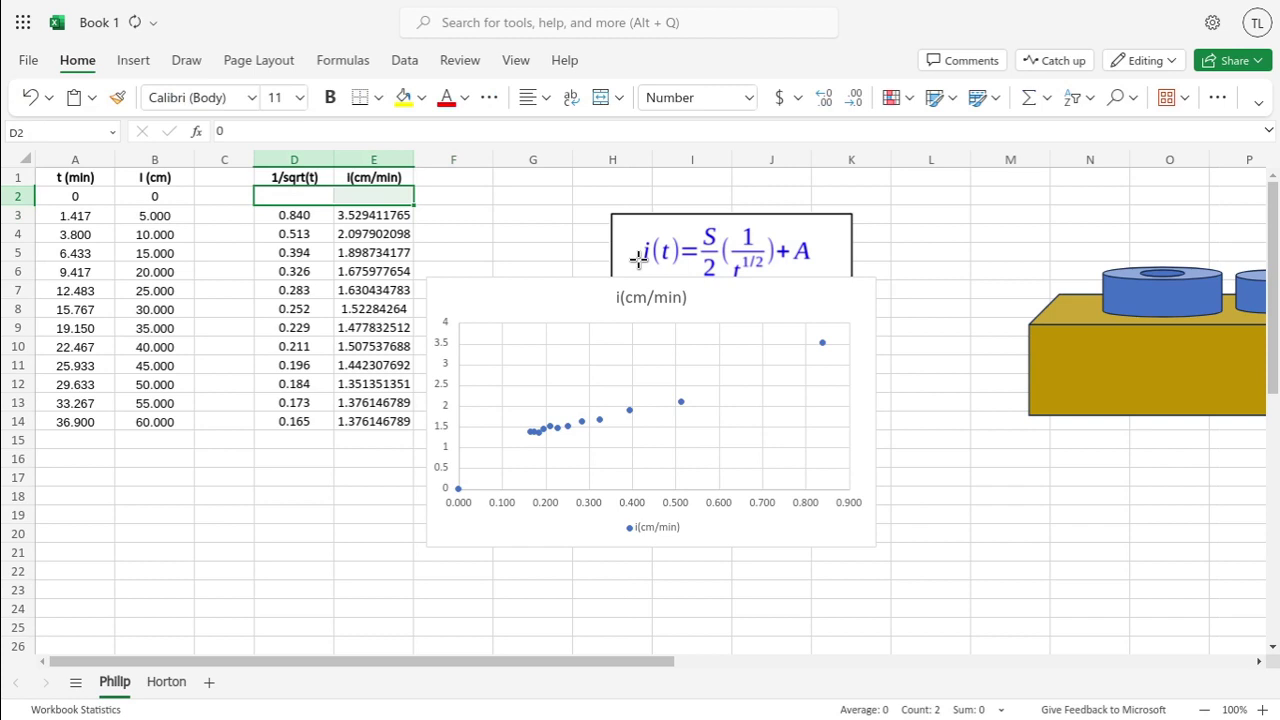
{"action": "key", "text": "Delete"}
{"action": "left_click_drag", "start_coordinate": [826, 297], "coordinate": [612, 263]}
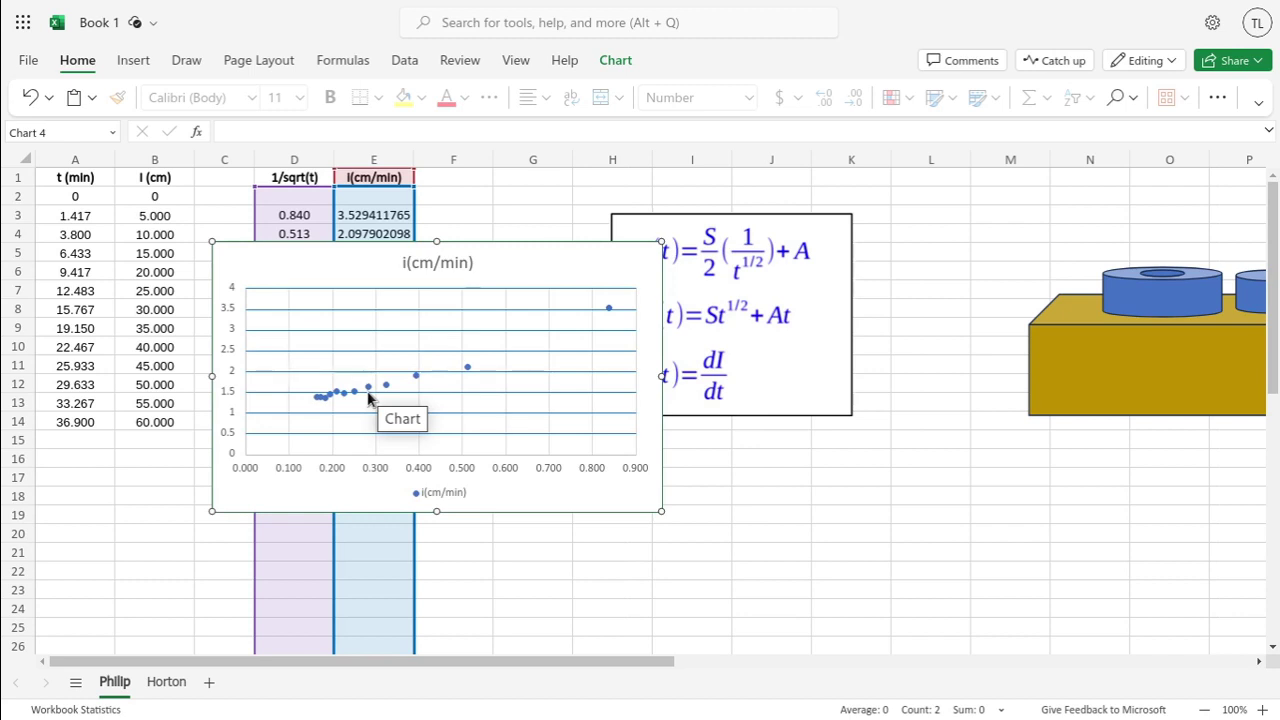
Add a linear trendline showing its equation and R² value, then reposition the chart.
{"action": "left_click", "coordinate": [368, 396]}
{"action": "right_click", "coordinate": [368, 396]}
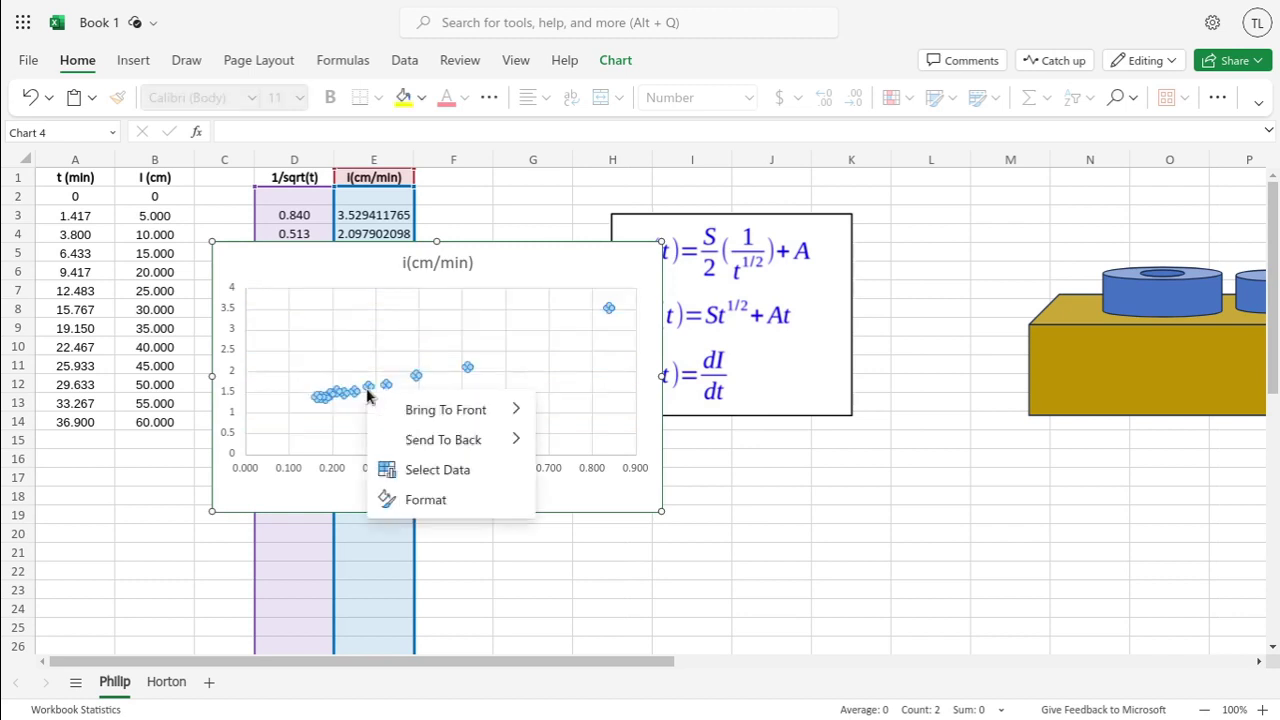
{"action": "left_click", "coordinate": [426, 499]}
{"action": "left_click", "coordinate": [1245, 607]}
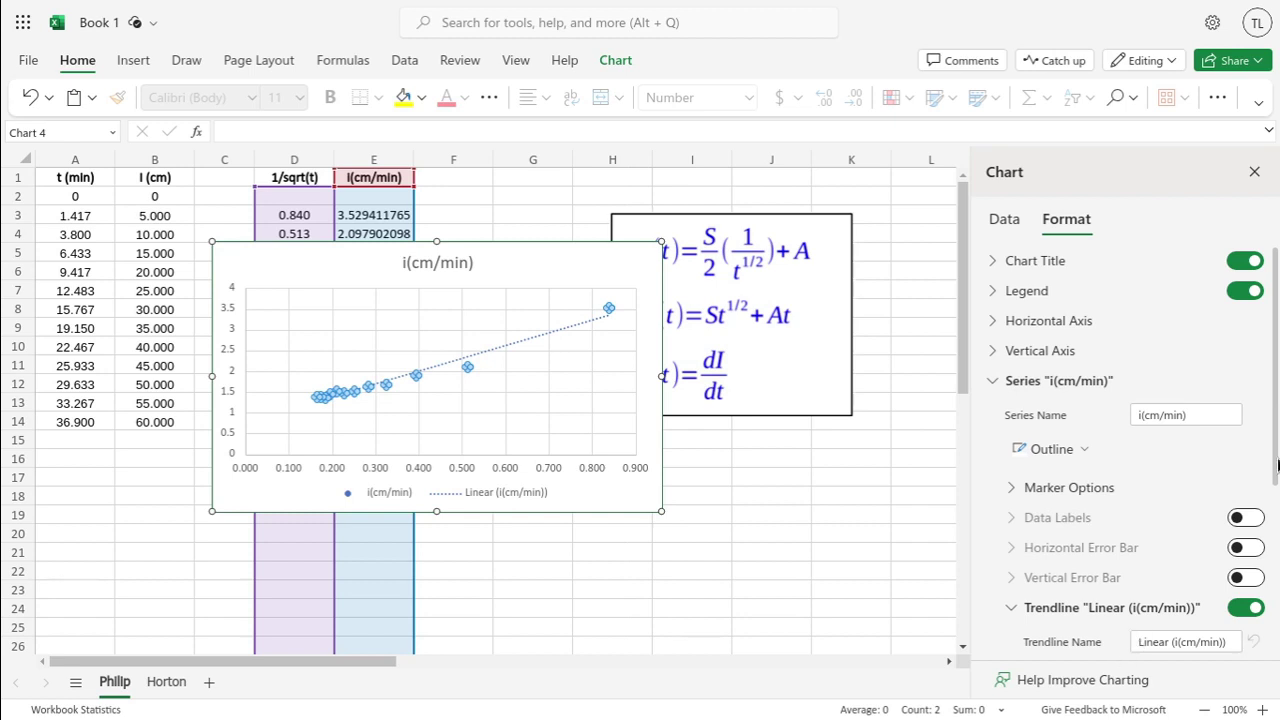
{"action": "scroll", "coordinate": [1121, 488], "scroll_direction": "down", "scroll_amount": 3}
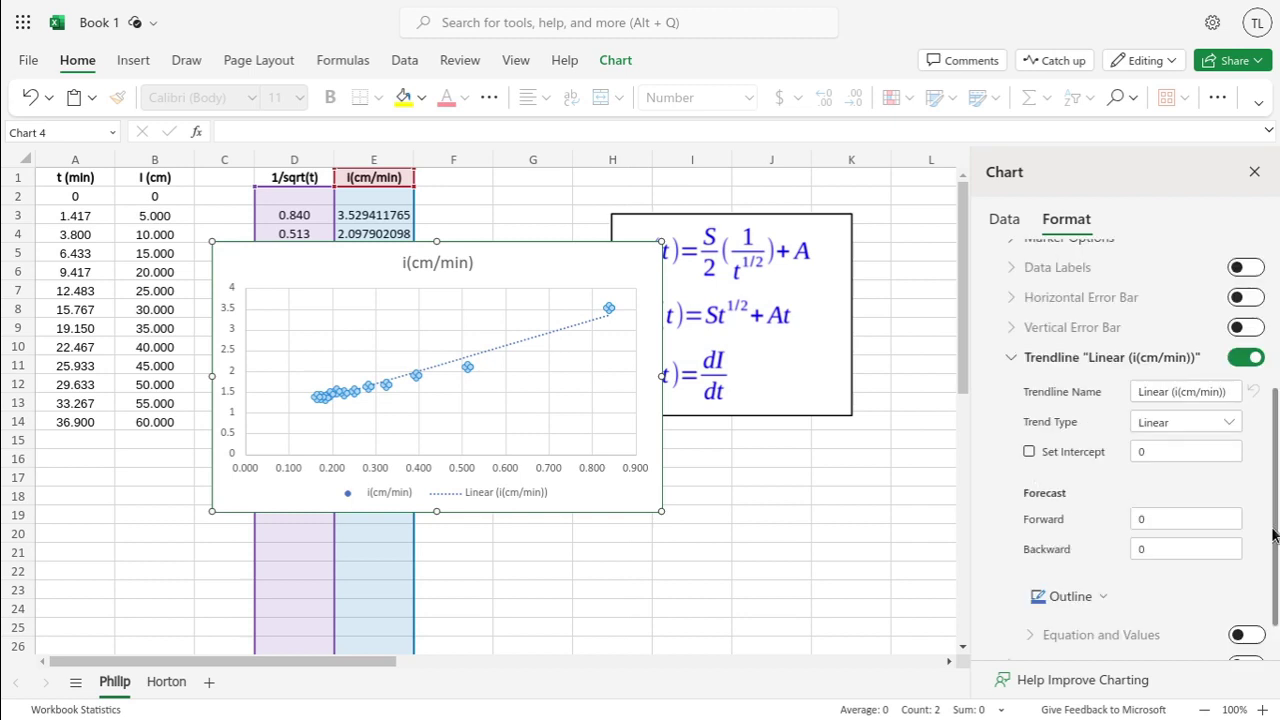
{"action": "scroll", "coordinate": [1274, 535], "scroll_direction": "down", "scroll_amount": 1}
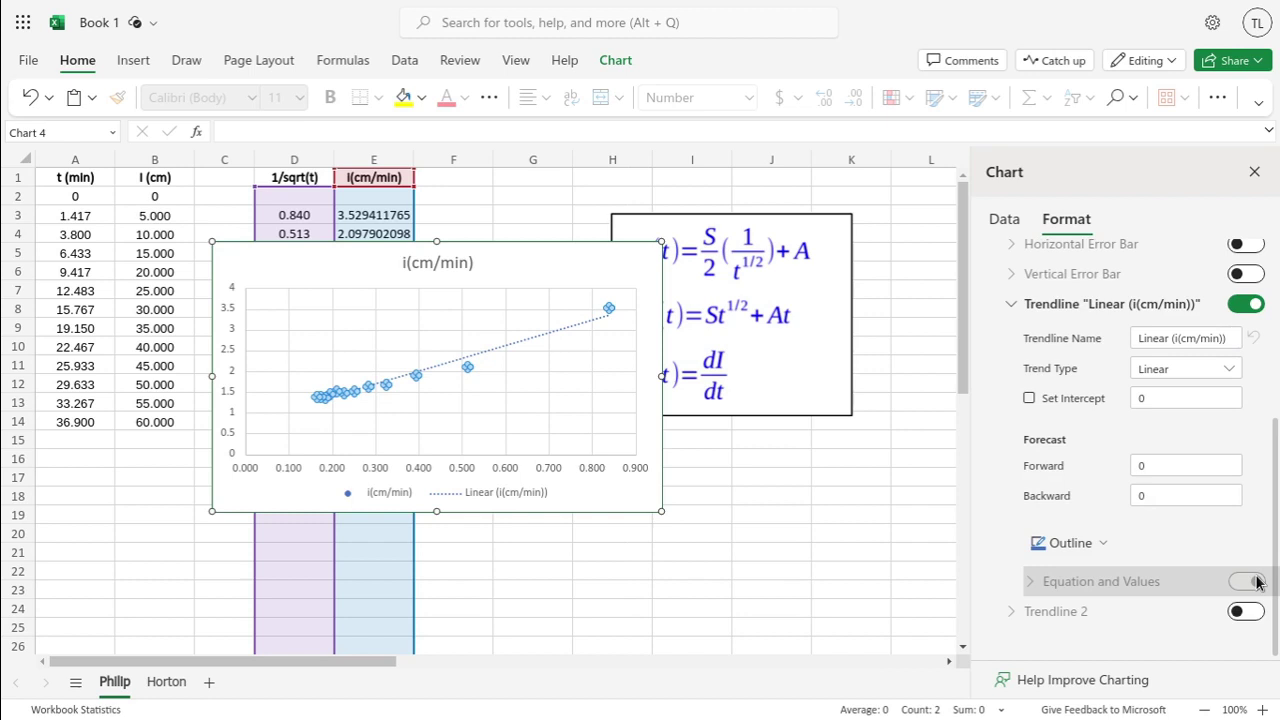
{"action": "left_click", "coordinate": [1250, 580]}
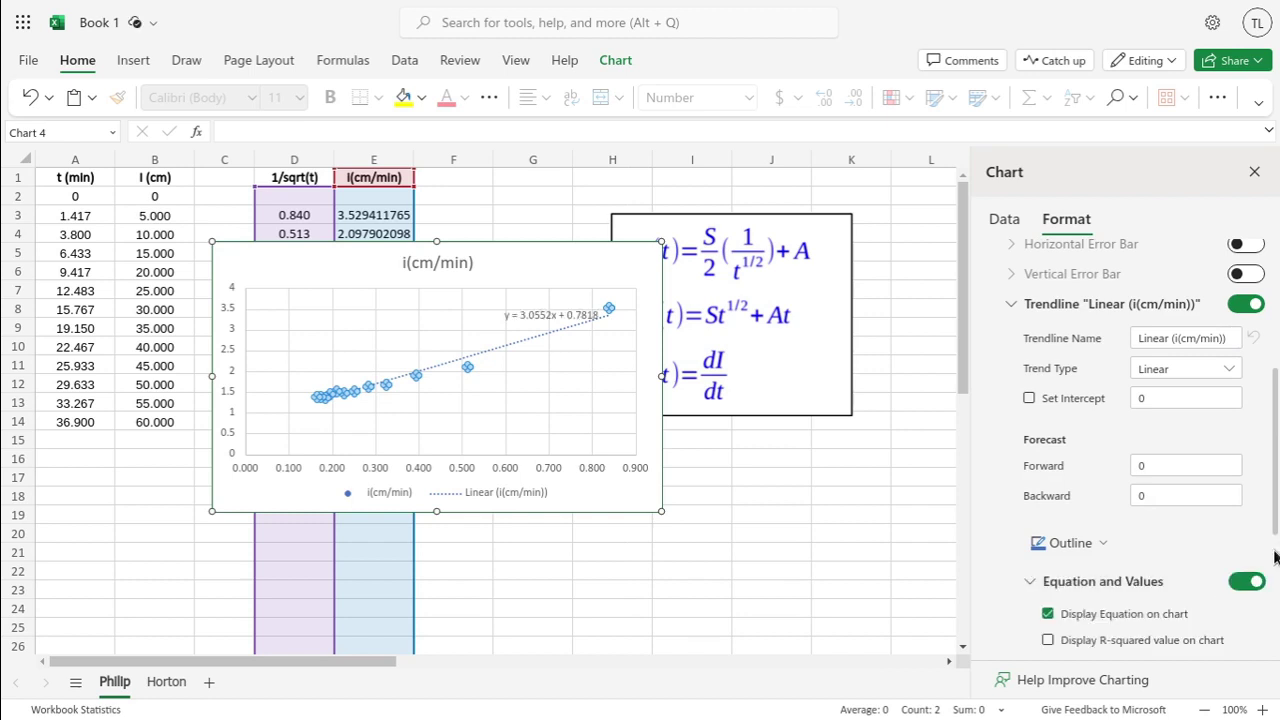
{"action": "left_click", "coordinate": [1048, 640]}
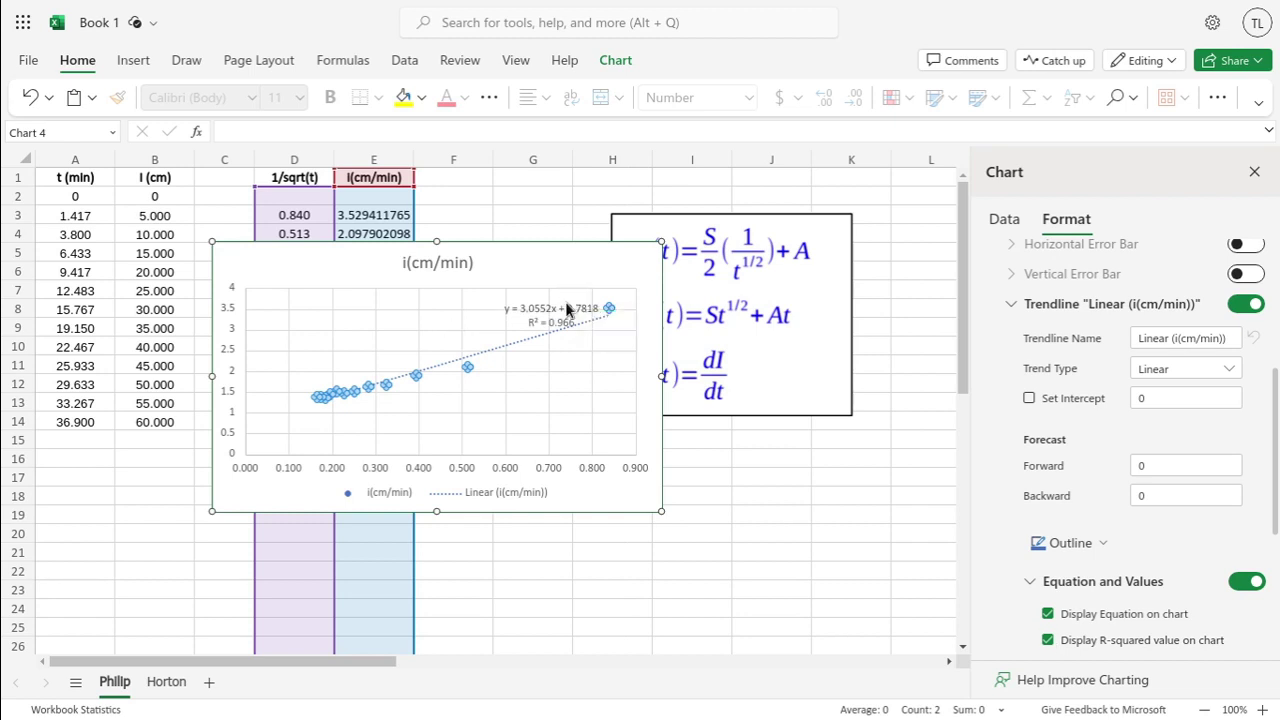
{"action": "left_click_drag", "start_coordinate": [566, 309], "coordinate": [703, 374]}
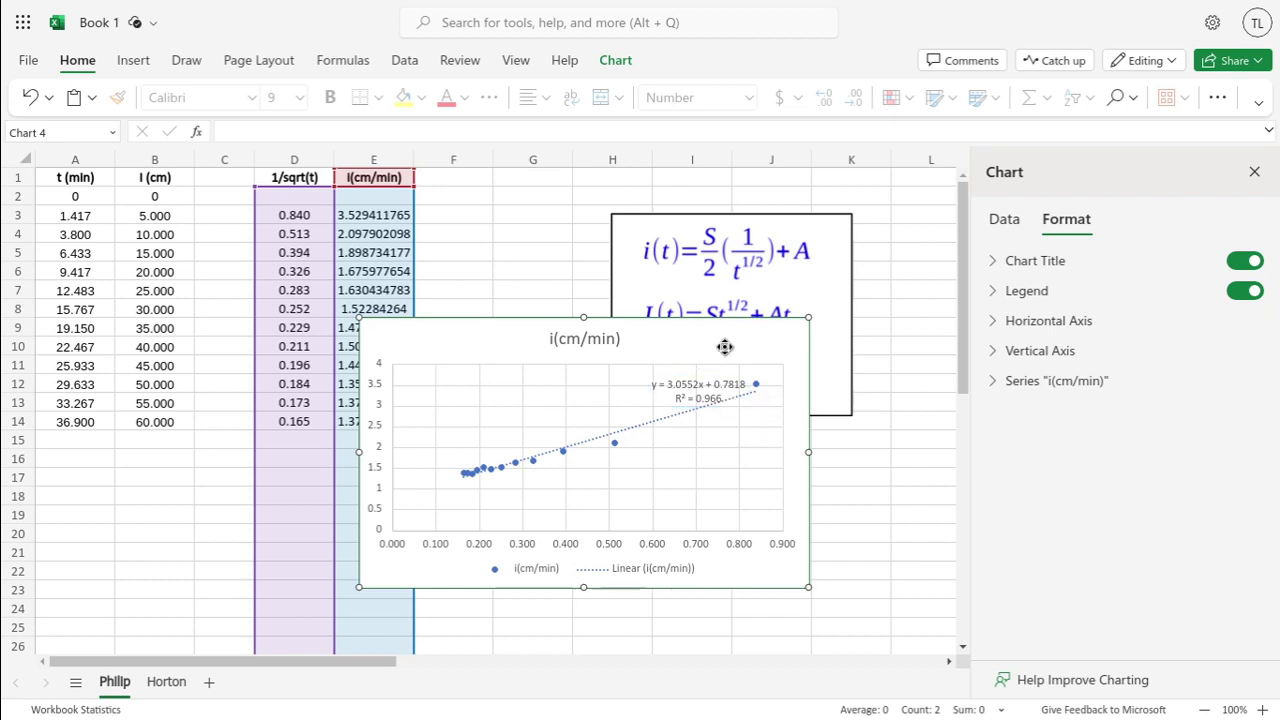
Shift the equations picture right, close the chart formatting panel, and clear G1.
{"action": "key", "text": "Delete"}
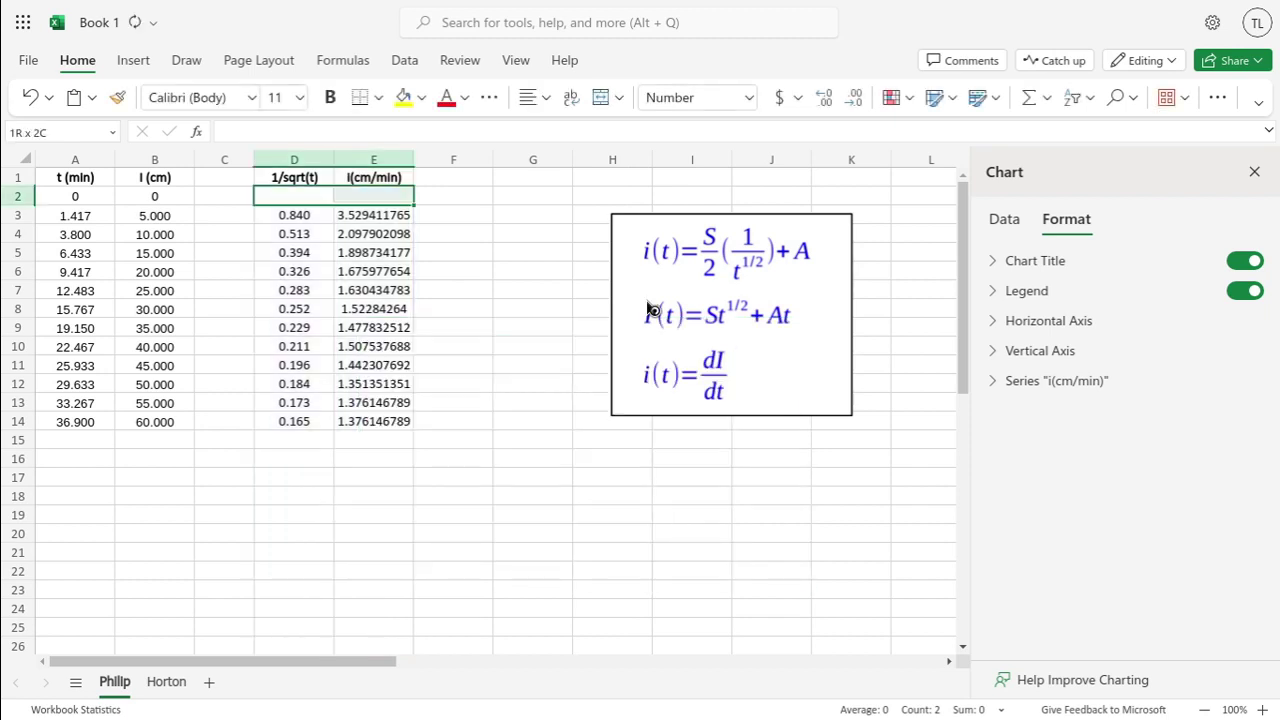
{"action": "left_click_drag", "start_coordinate": [651, 310], "coordinate": [712, 324]}
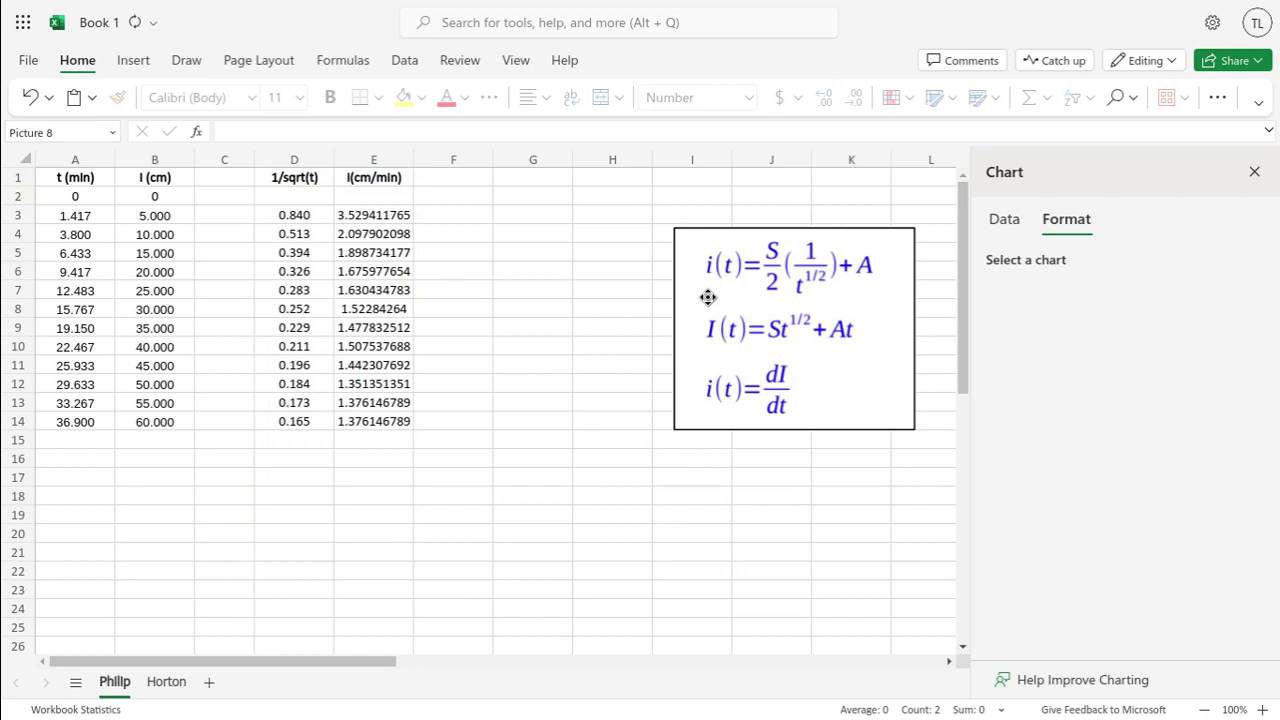
{"action": "left_click", "coordinate": [533, 178]}
{"action": "type", "text": "S/"}
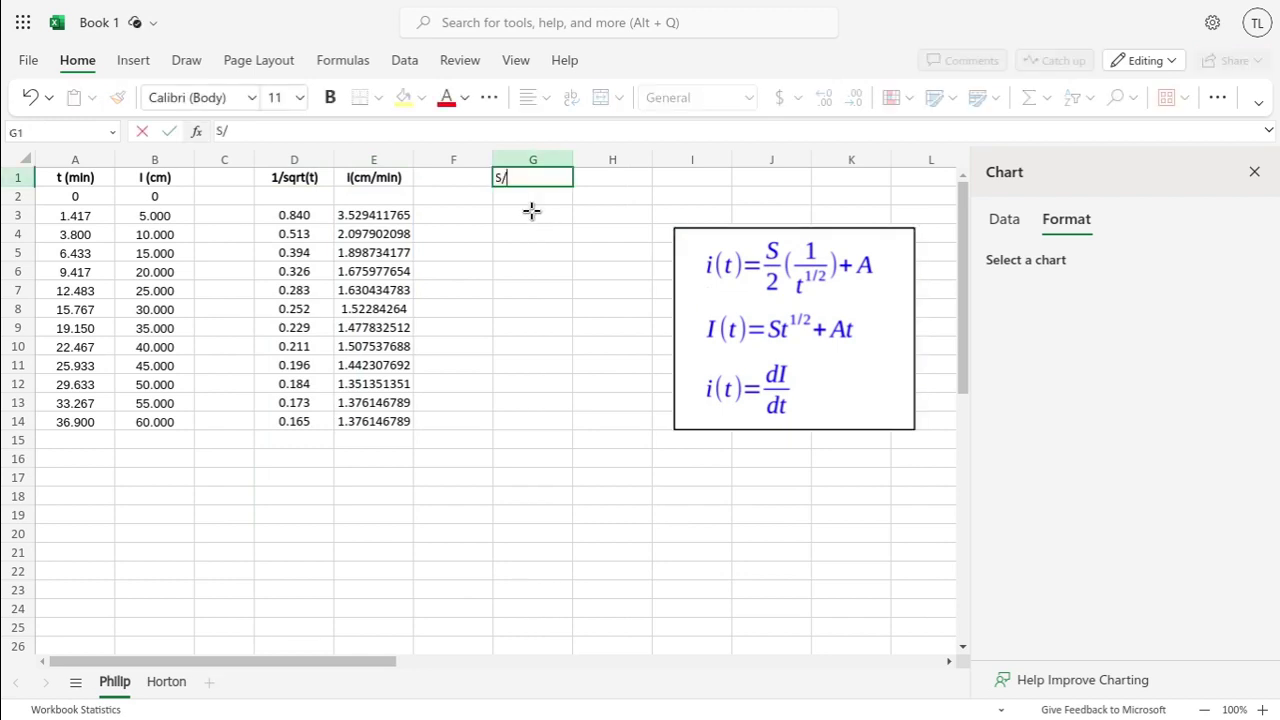
{"action": "type", "text": "2"}
{"action": "key", "text": "Return"}
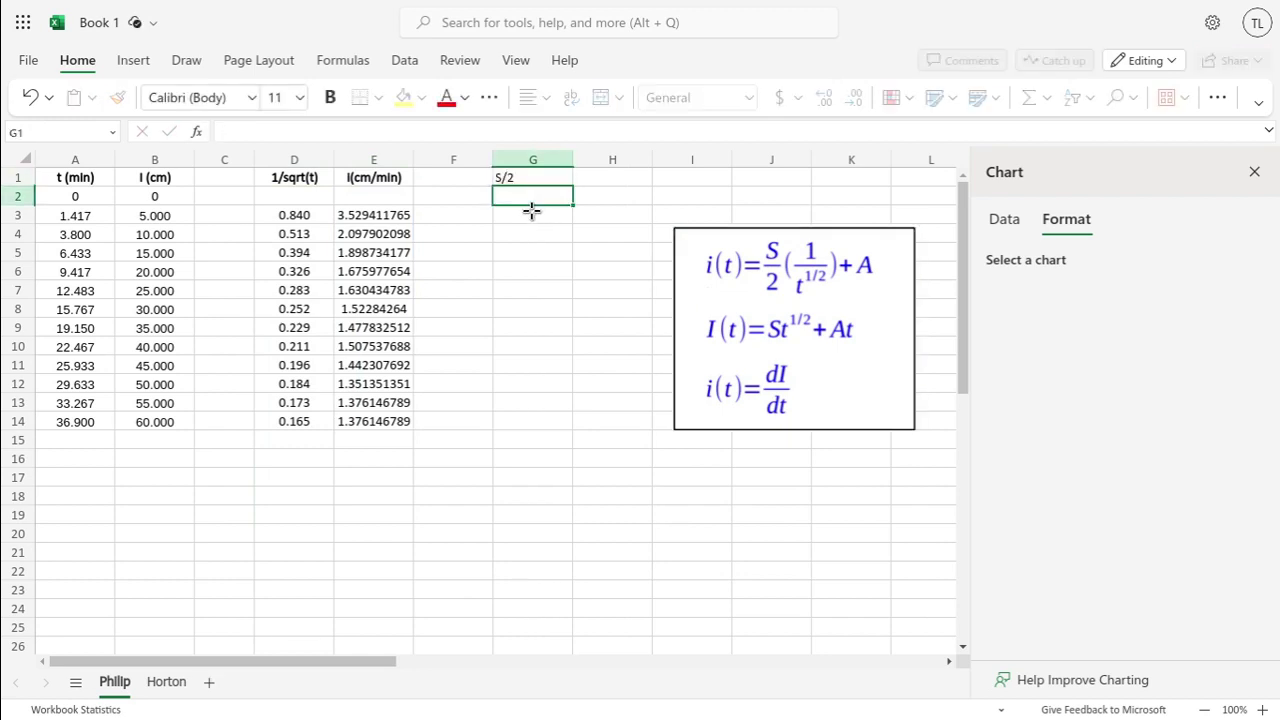
{"action": "key", "text": "Tab"}
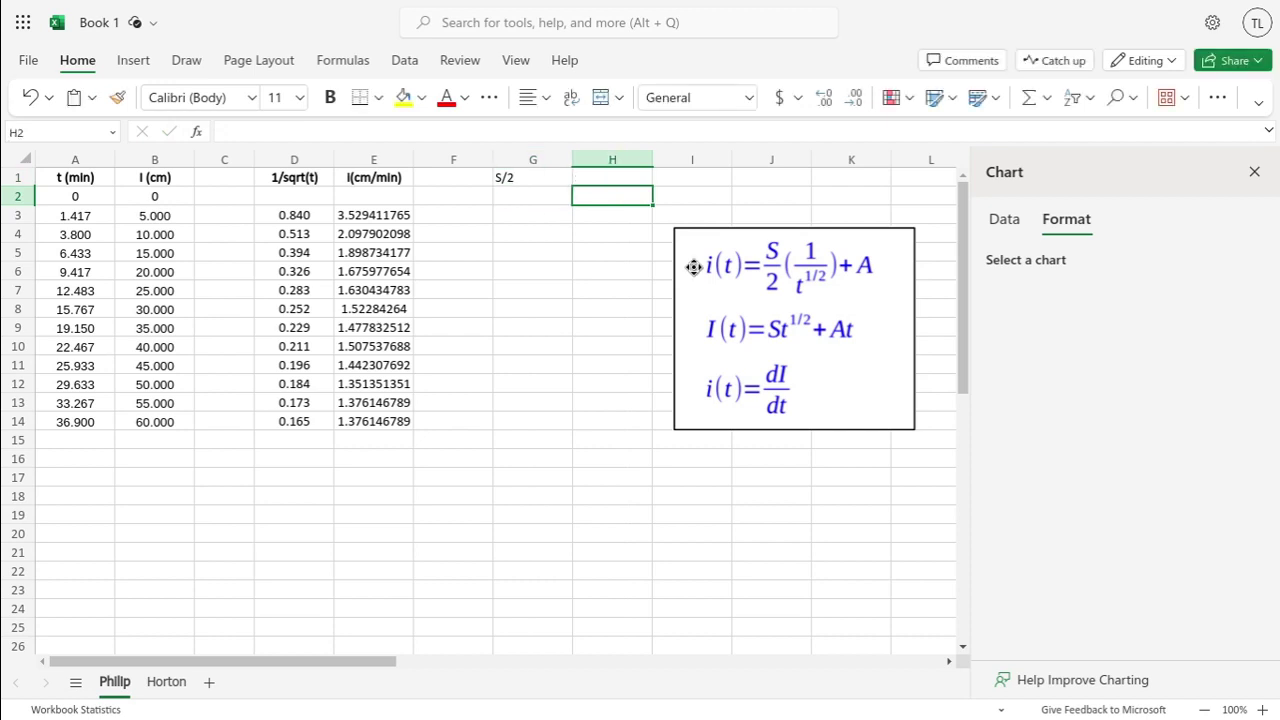
{"action": "left_click_drag", "start_coordinate": [693, 267], "coordinate": [795, 290]}
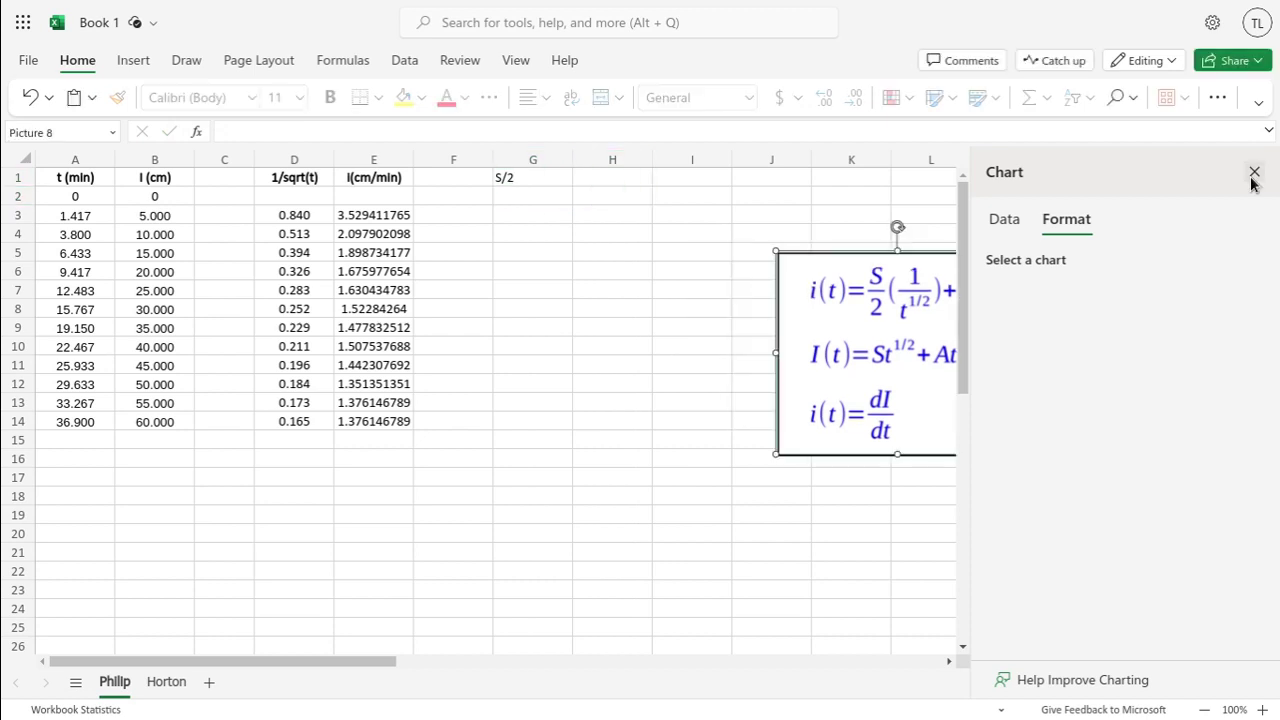
{"action": "left_click", "coordinate": [1253, 175]}
{"action": "key", "text": "Down"}
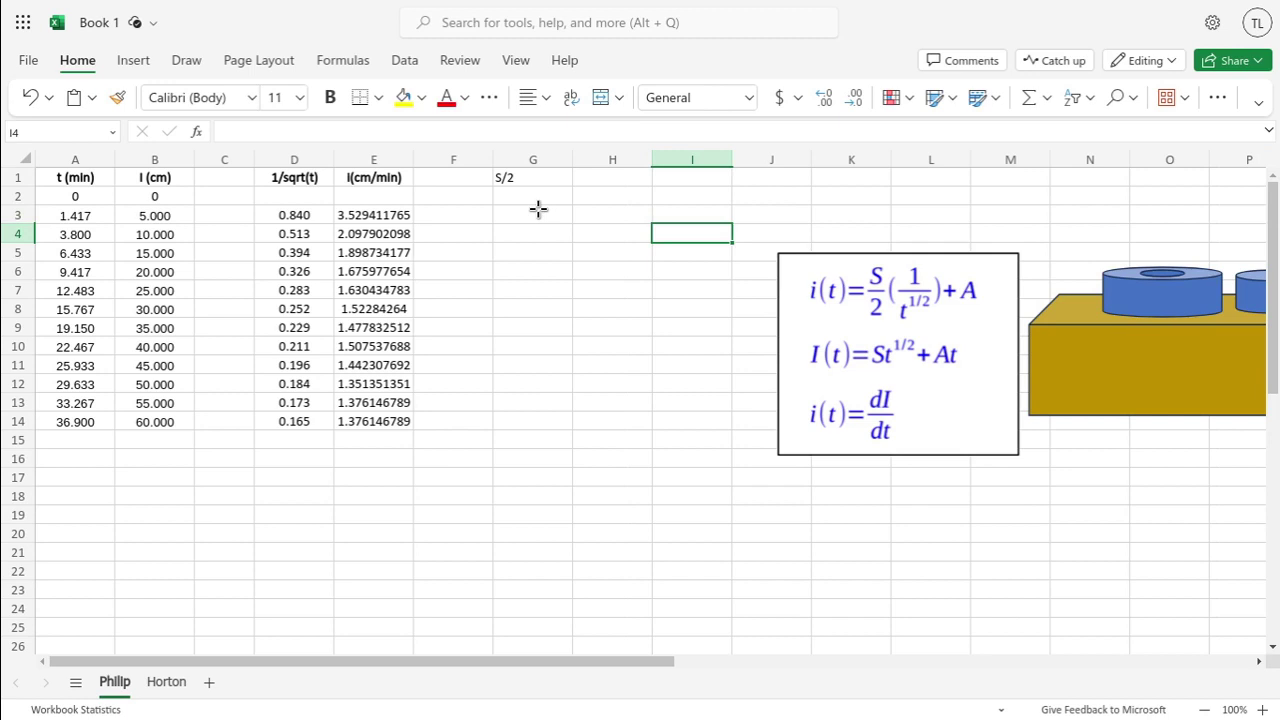
{"action": "key", "text": "Left"}
{"action": "key", "text": "Left"}
{"action": "key", "text": "Up"}
{"action": "key", "text": "Up"}
{"action": "key", "text": "Up"}
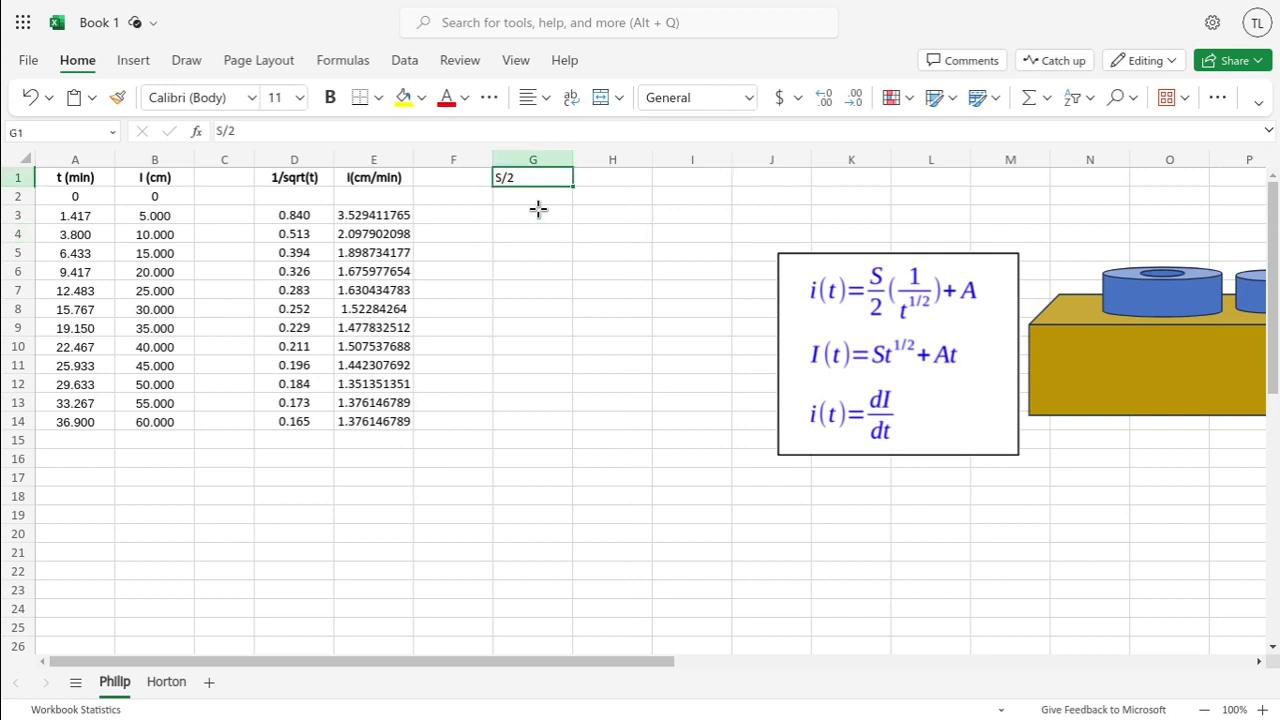
{"action": "key", "text": "Right"}
{"action": "key", "text": "Right"}
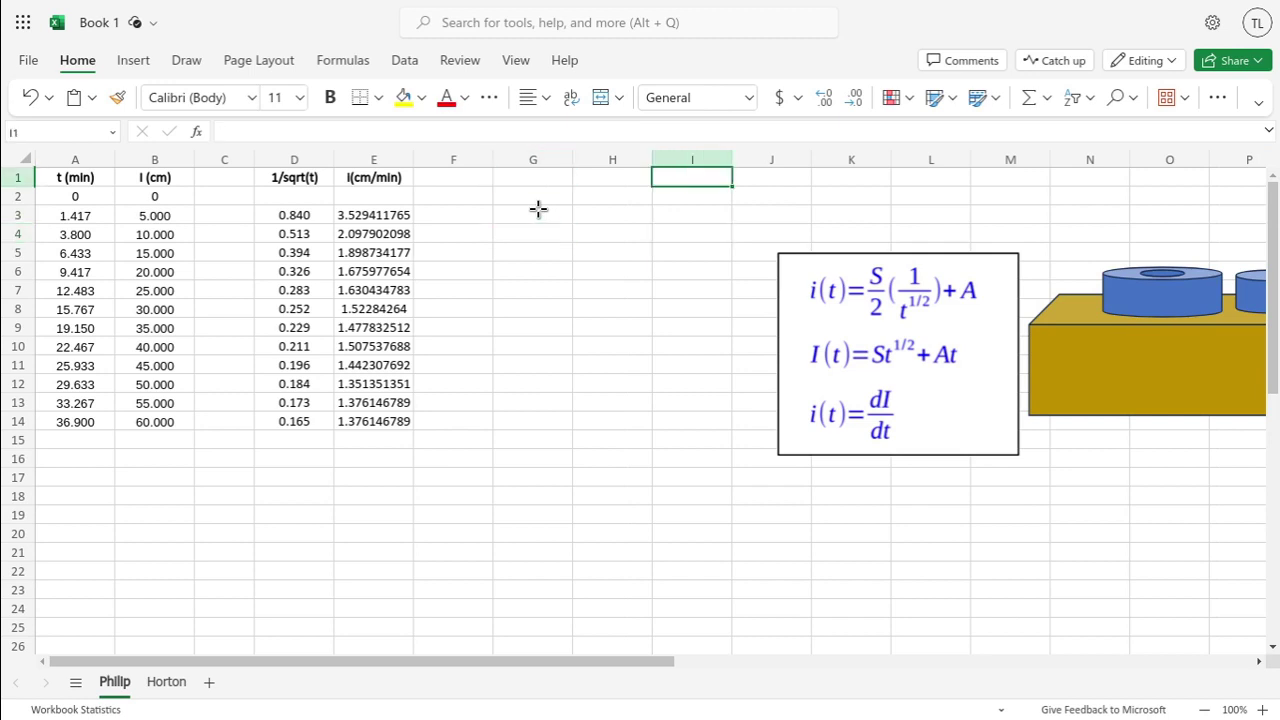
Type the labels S/2, A and R2 into I1:I3.
{"action": "type", "text": "S/"}
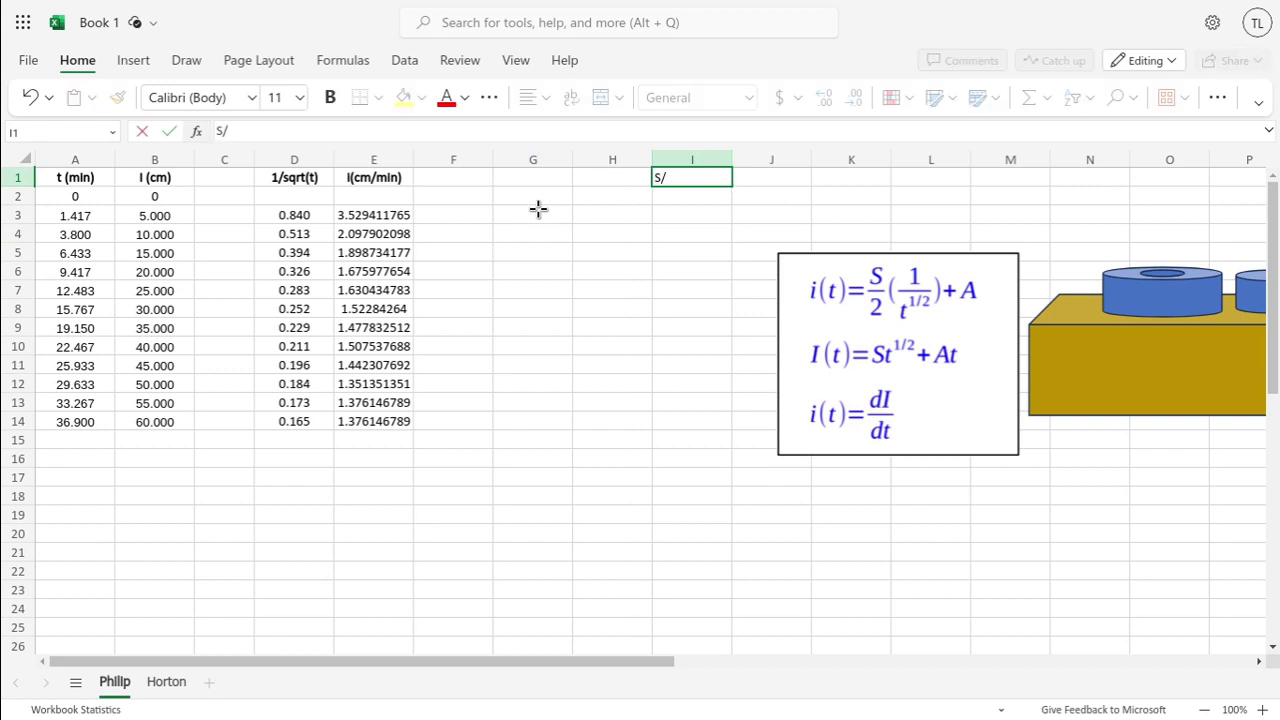
{"action": "type", "text": "2"}
{"action": "key", "text": "Return"}
{"action": "type", "text": "A"}
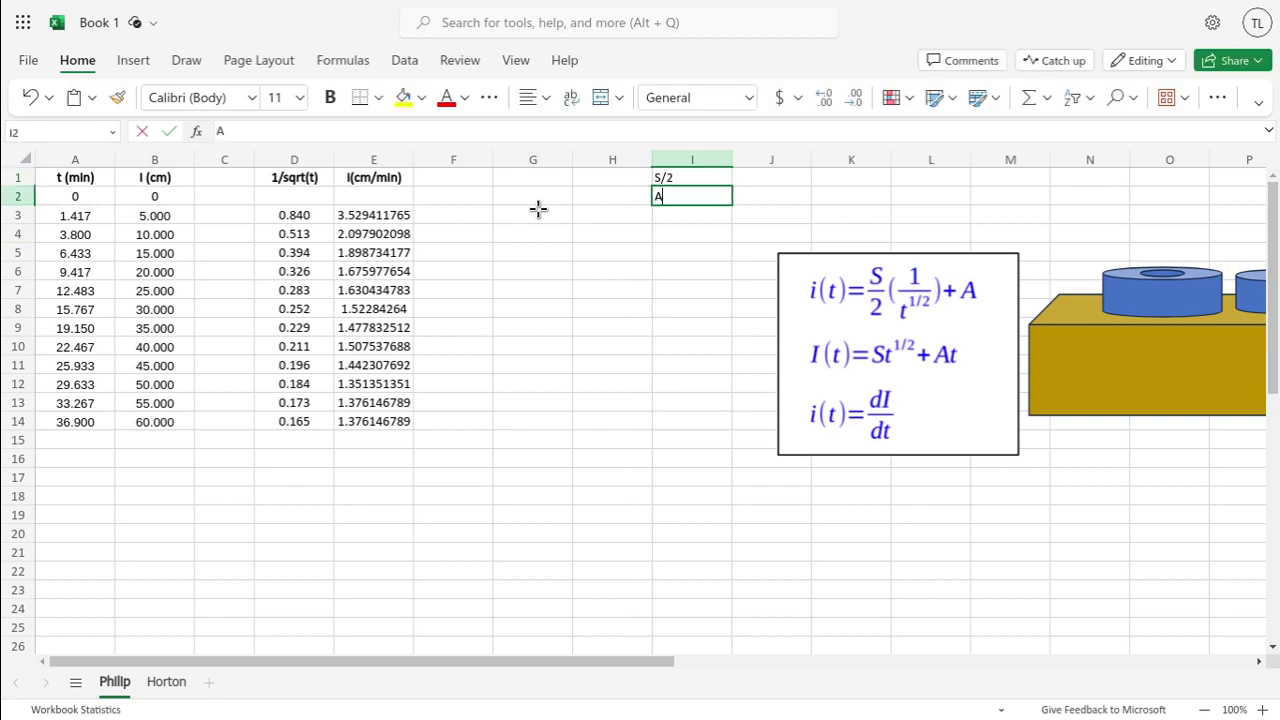
{"action": "key", "text": "Return"}
{"action": "type", "text": "R2"}
{"action": "key", "text": "Return"}
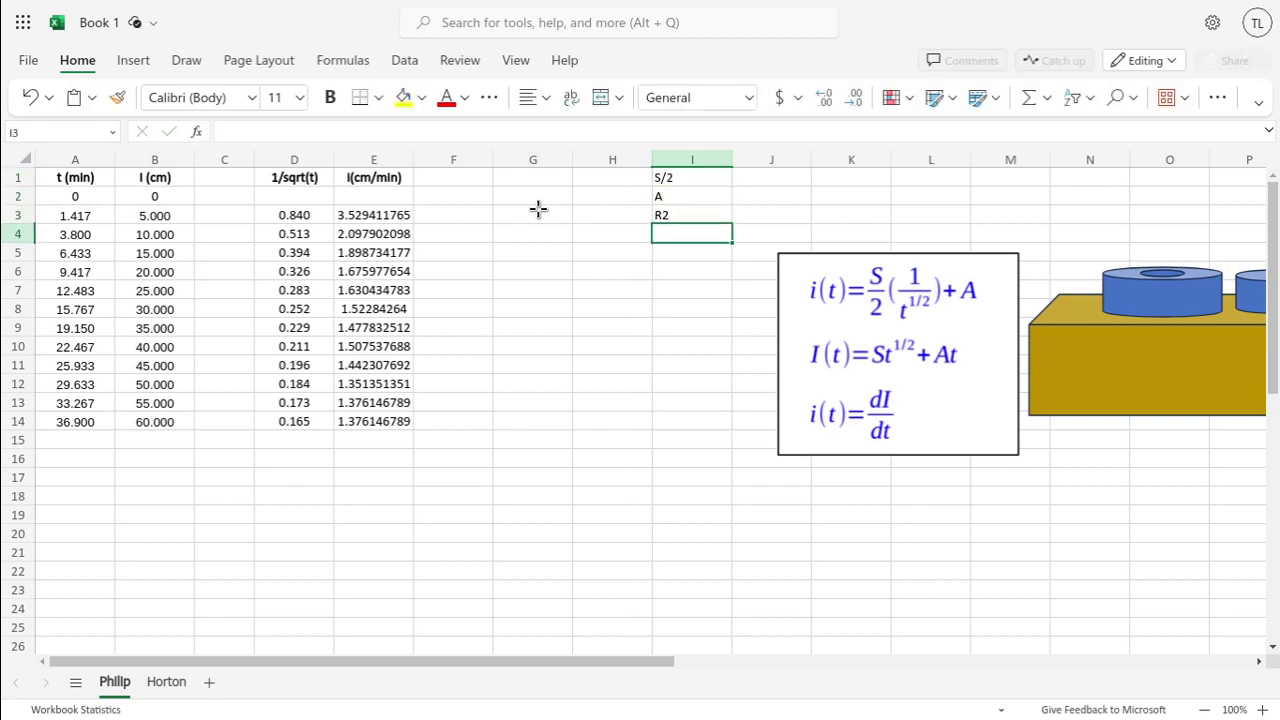
{"action": "key", "text": "ctrl+Up"}
{"action": "key", "text": "Right"}
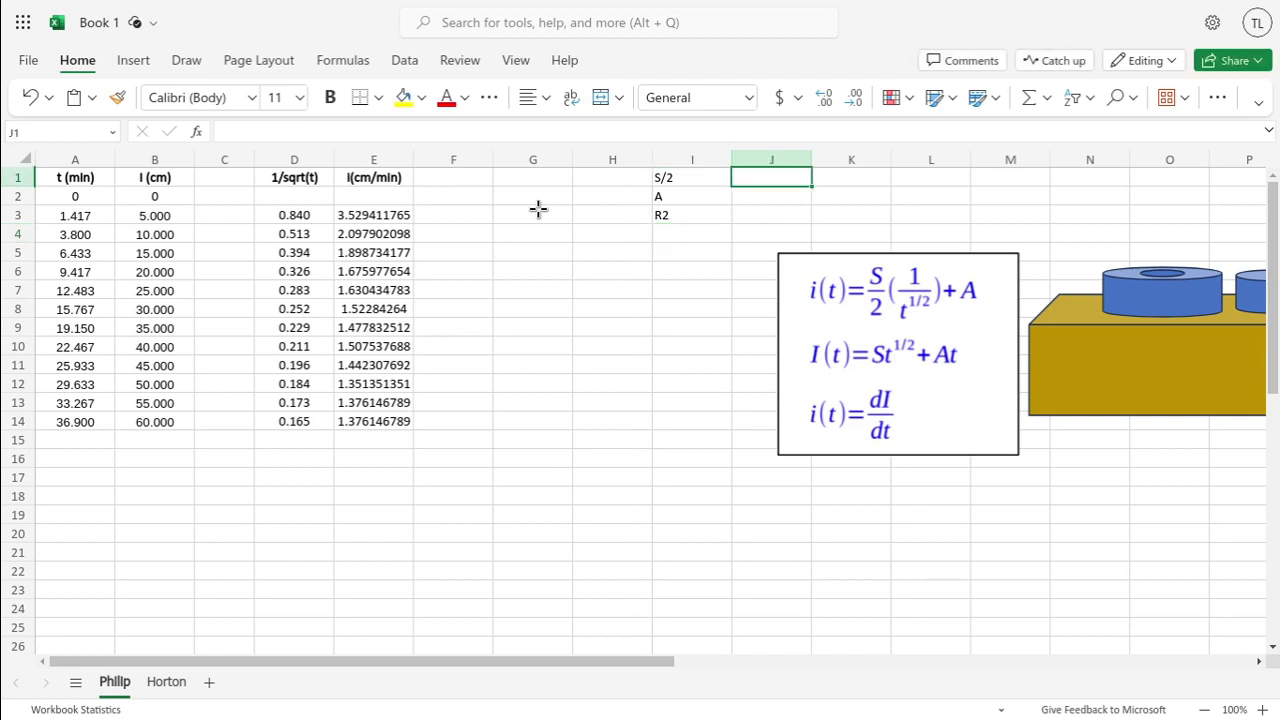
Enter a first SLOPE formula in J1 using the D3:D14 and E3:E14 ranges.
{"action": "type", "text": "=slope"}
{"action": "type", "text": "("}
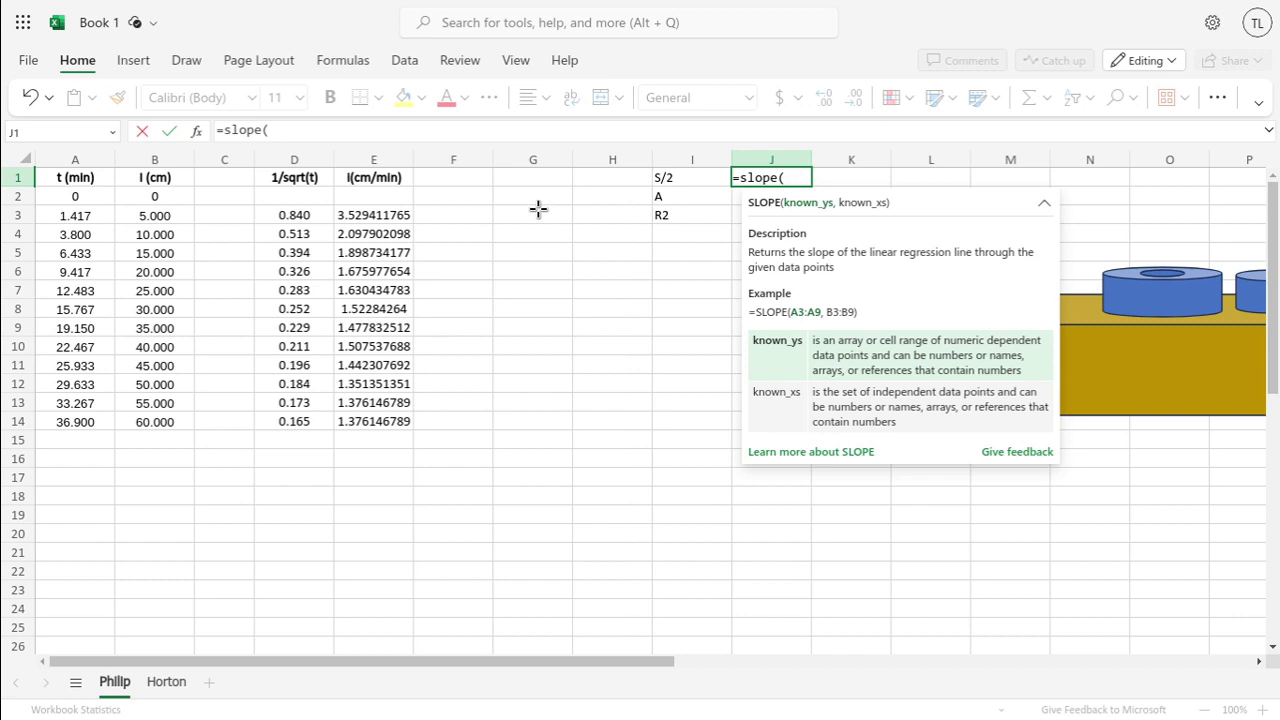
{"action": "key", "text": "Left"}
{"action": "key", "text": "Left"}
{"action": "key", "text": "Left"}
{"action": "key", "text": "Left"}
{"action": "key", "text": "Left"}
{"action": "key", "text": "Left"}
{"action": "key", "text": "Left"}
{"action": "key", "text": "Down"}
{"action": "key", "text": "Right"}
{"action": "key", "text": "Down"}
{"action": "key", "text": "shift+Down"}
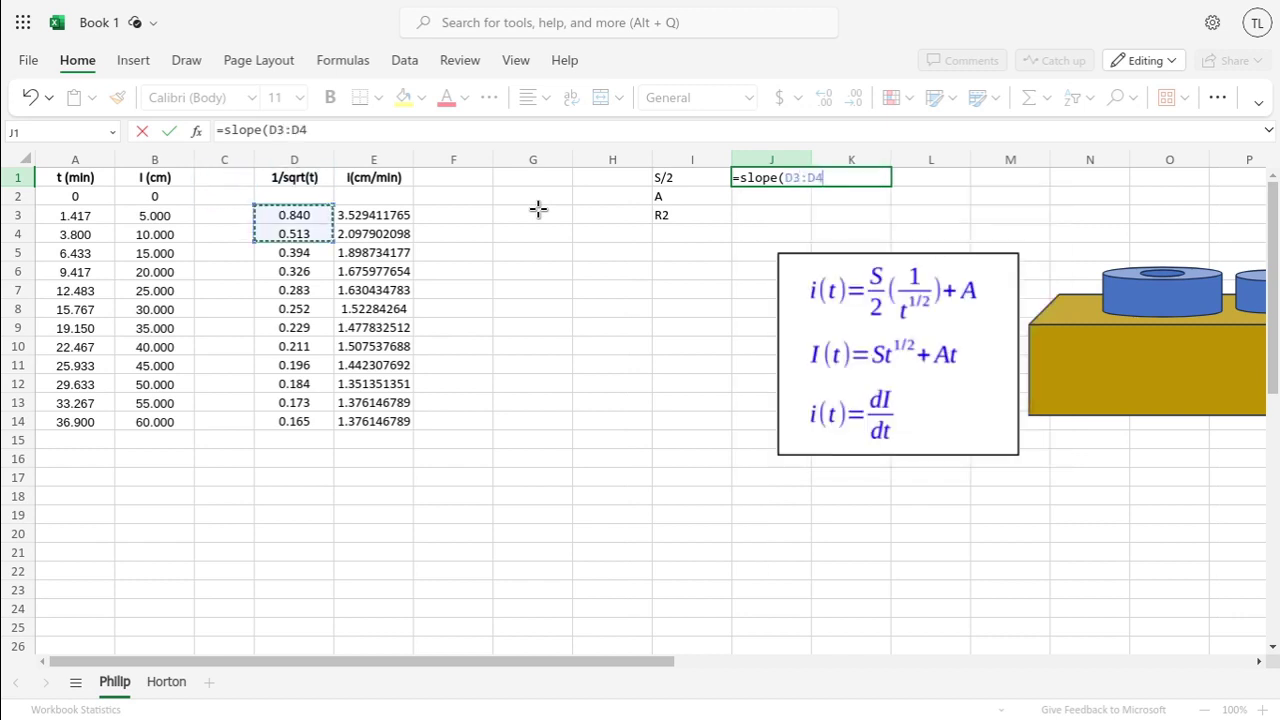
{"action": "key", "text": "ctrl+shift+Down"}
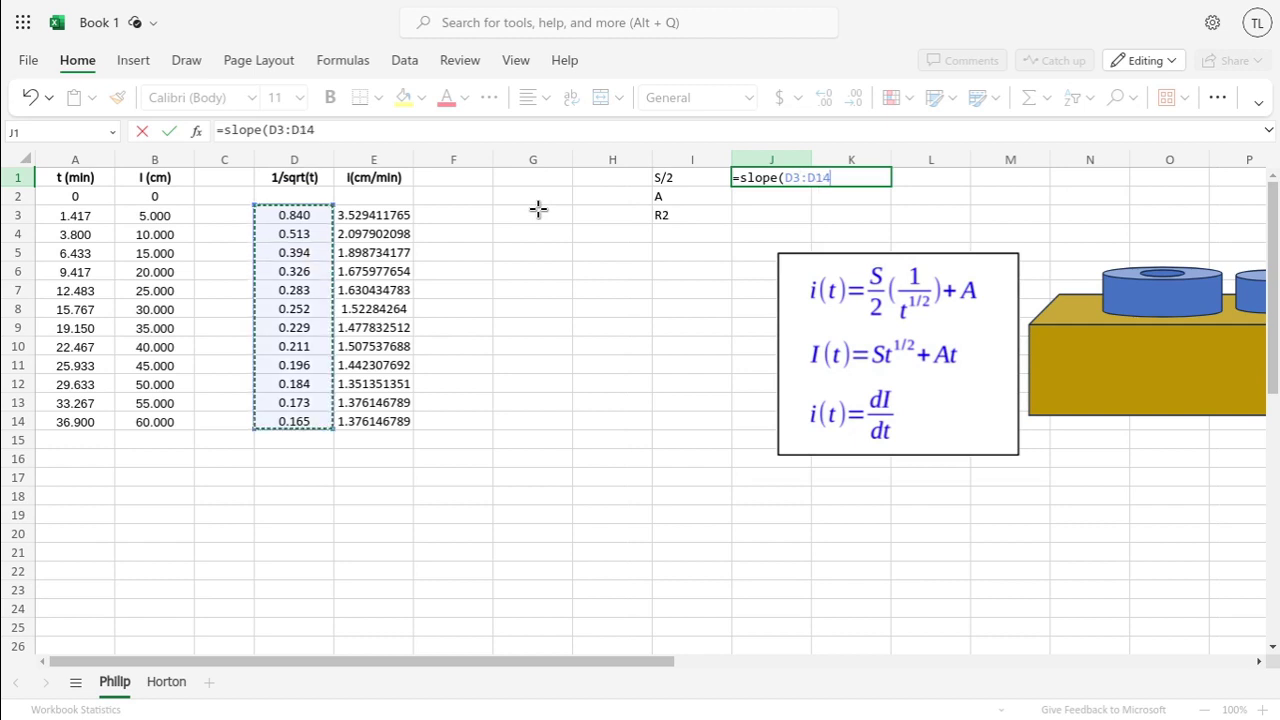
{"action": "type", "text": ","}
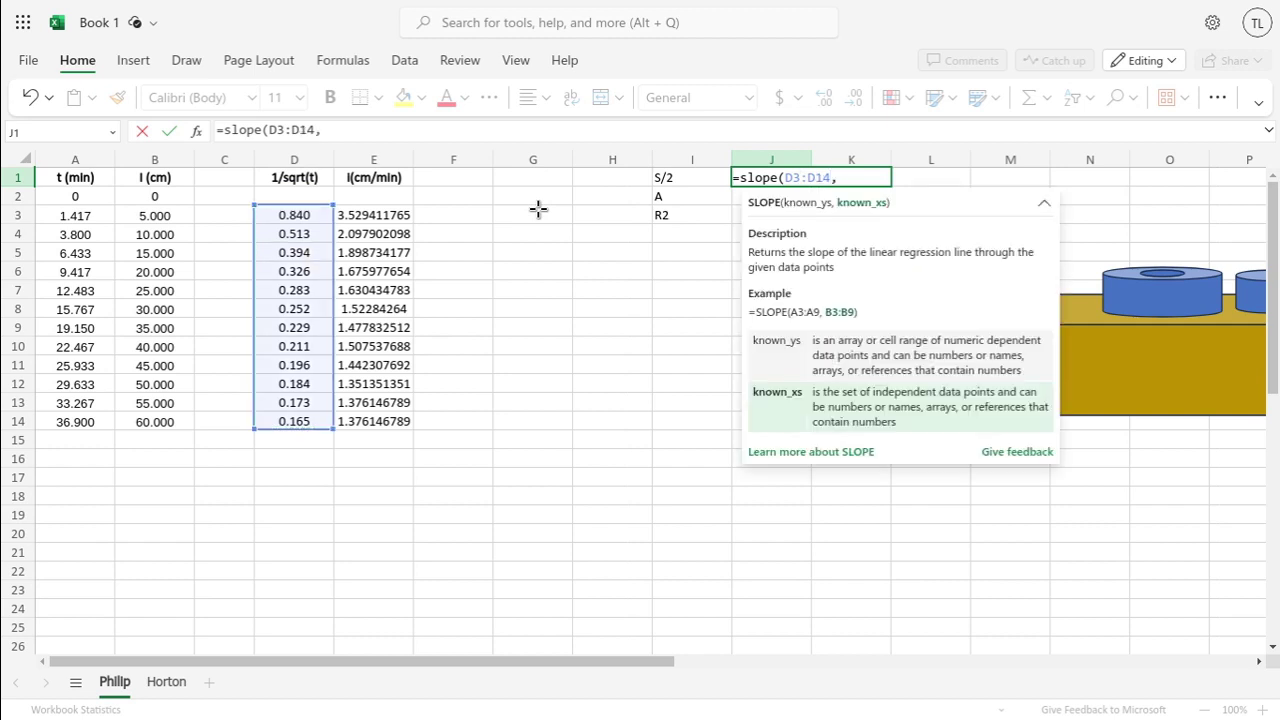
{"action": "key", "text": "Left"}
{"action": "key", "text": "Left"}
{"action": "key", "text": "Left"}
{"action": "key", "text": "Left"}
{"action": "key", "text": "Left"}
{"action": "key", "text": "Down"}
{"action": "key", "text": "Down"}
{"action": "key", "text": "shift+Down"}
{"action": "key", "text": "shift+Down"}
{"action": "key", "text": "shift+Down"}
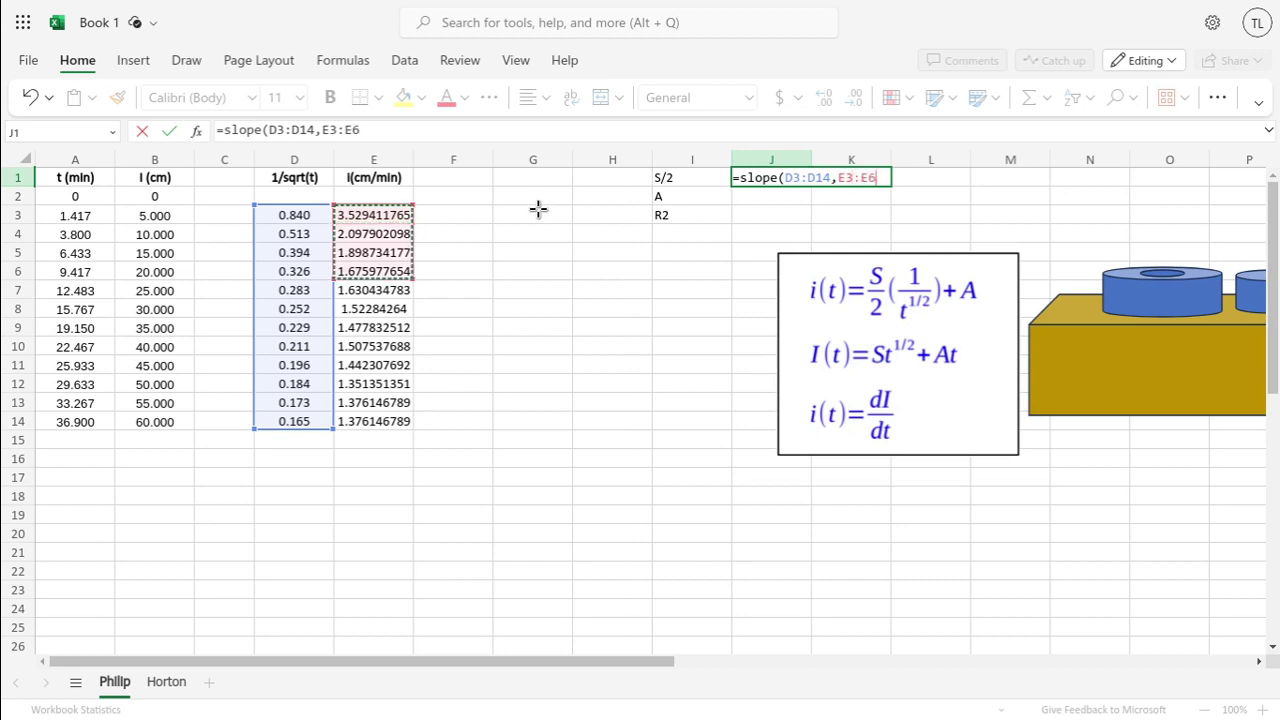
{"action": "key", "text": "shift+Down"}
{"action": "key", "text": "shift+Down"}
{"action": "key", "text": "shift+Down"}
{"action": "key", "text": "shift+Down"}
{"action": "key", "text": "shift+Down"}
{"action": "key", "text": "shift+Down"}
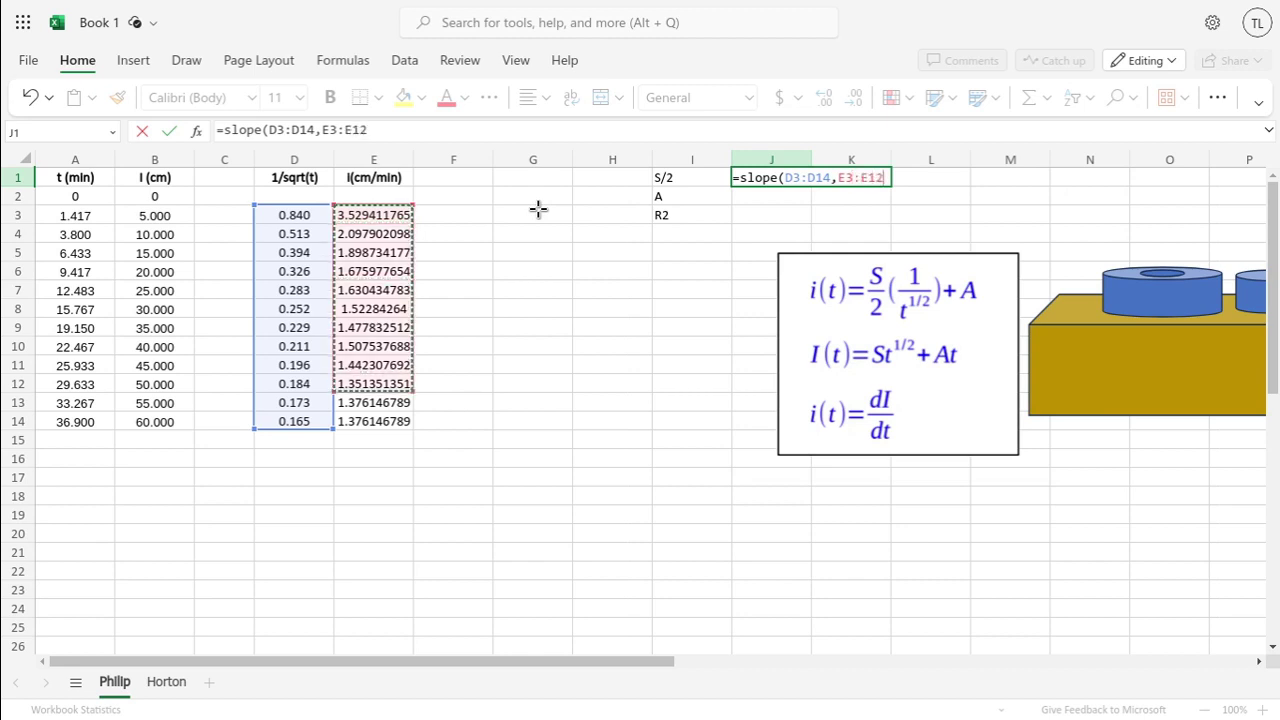
{"action": "key", "text": "Return"}
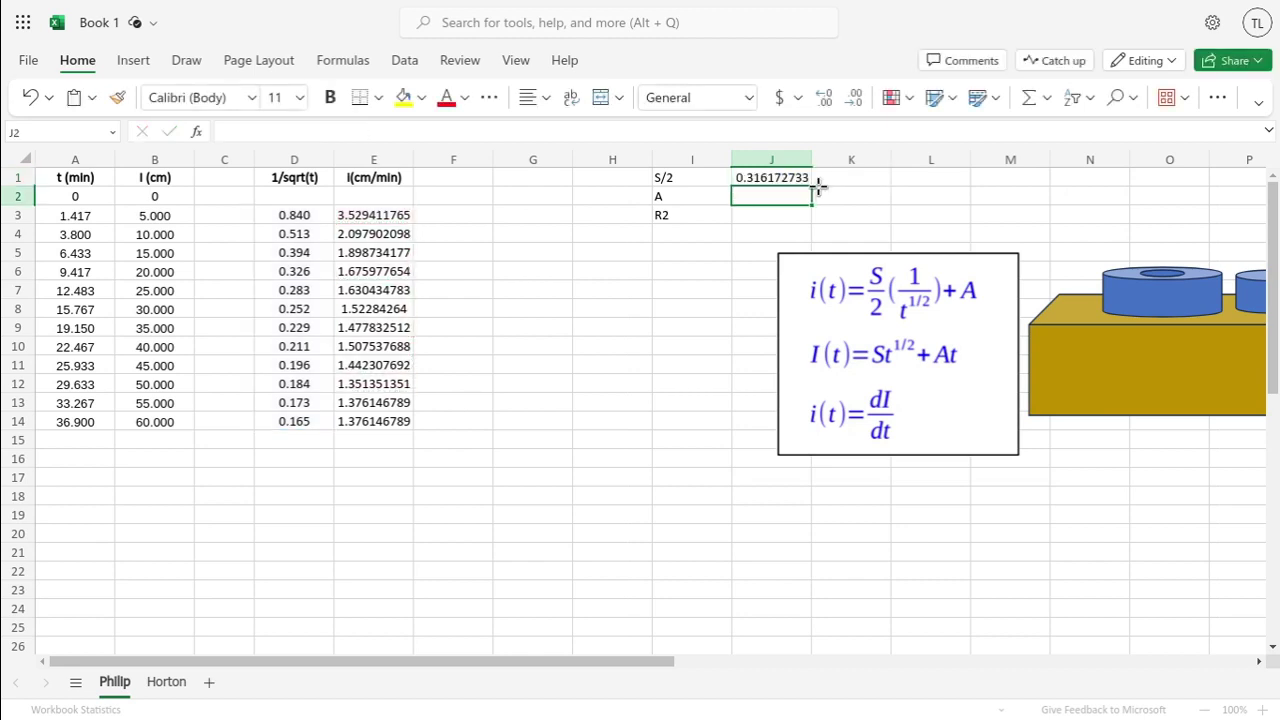
{"action": "left_click", "coordinate": [772, 180]}
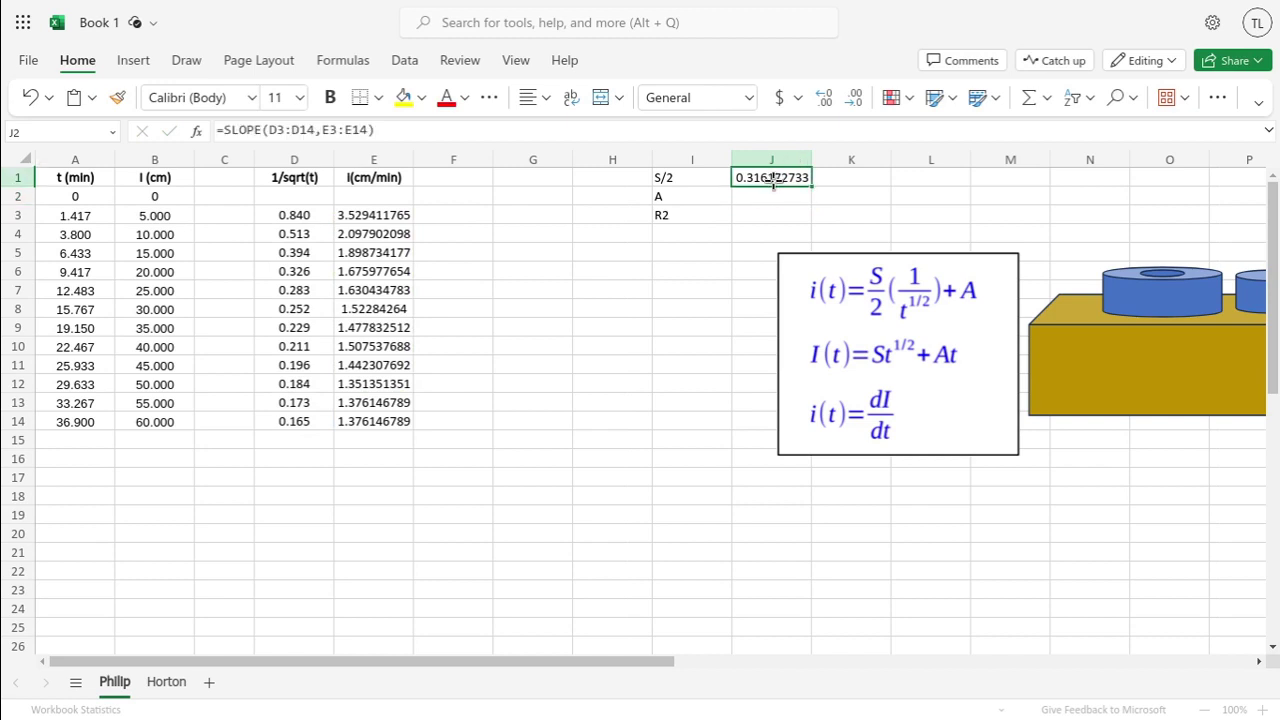
Abandon the unfinished INTERCEPT formula in J2 and clear J1's SLOPE formula.
{"action": "left_click", "coordinate": [765, 197]}
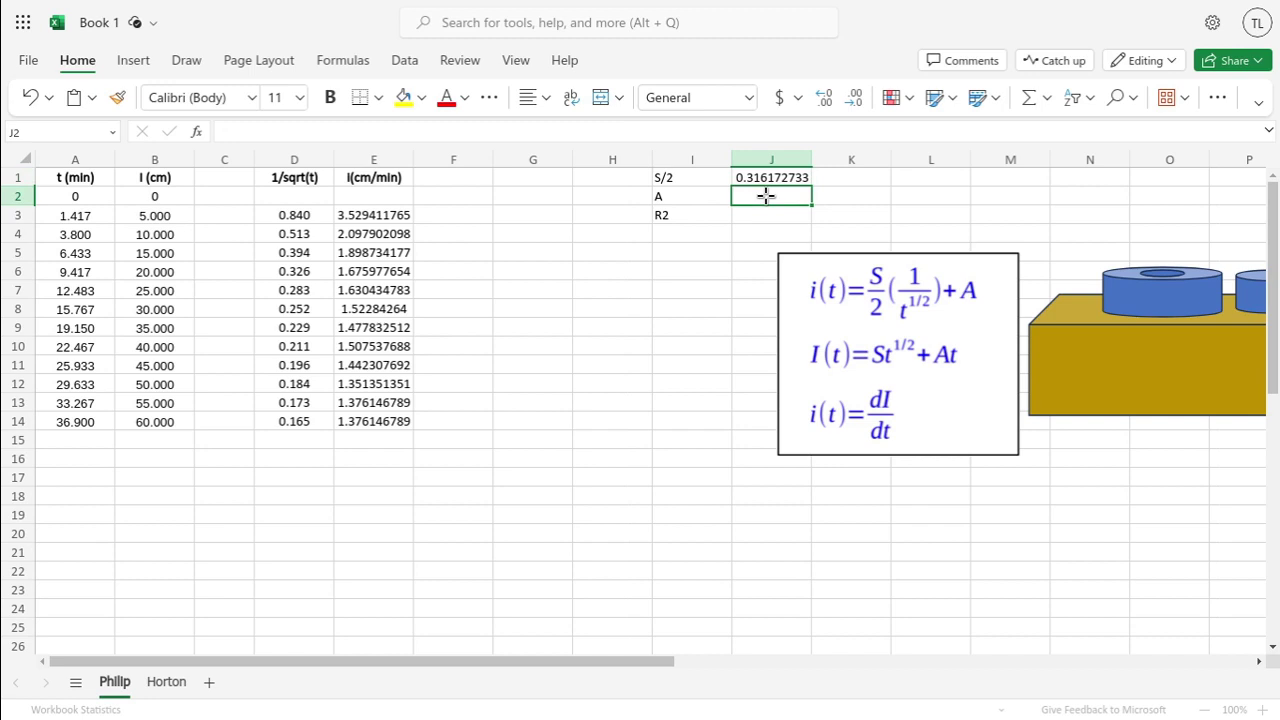
{"action": "type", "text": "="}
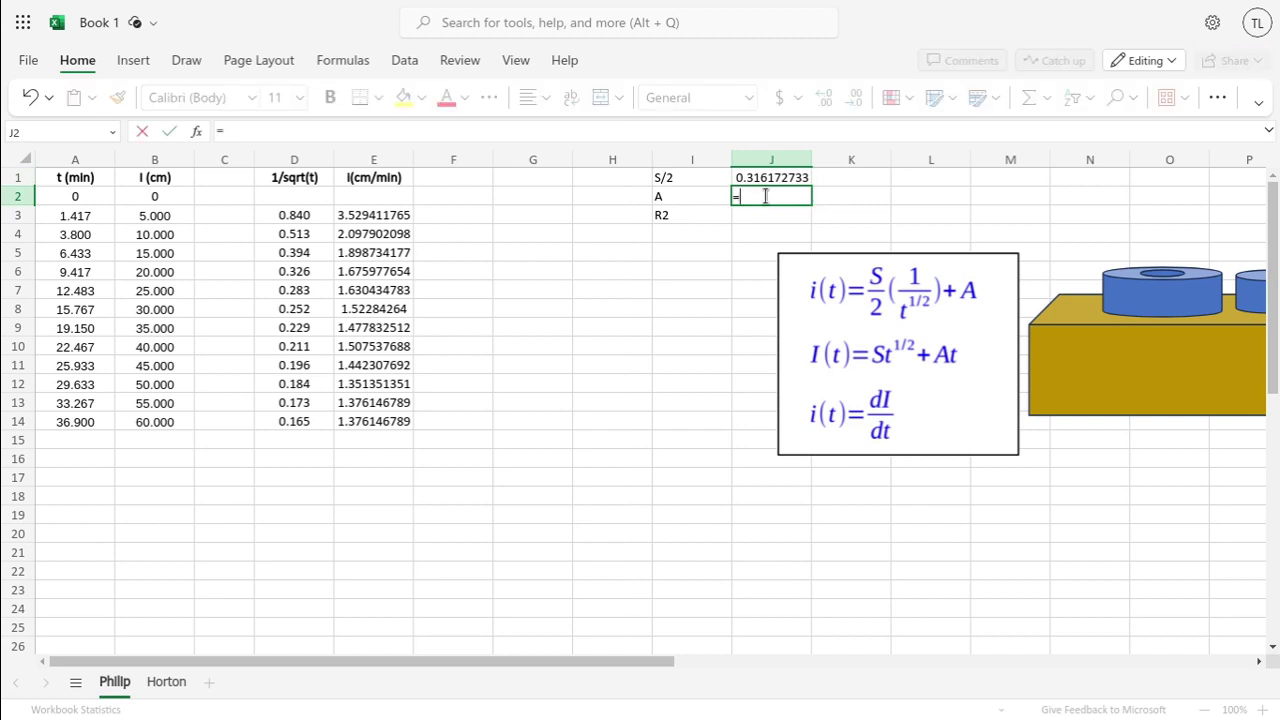
{"action": "type", "text": "intercep"}
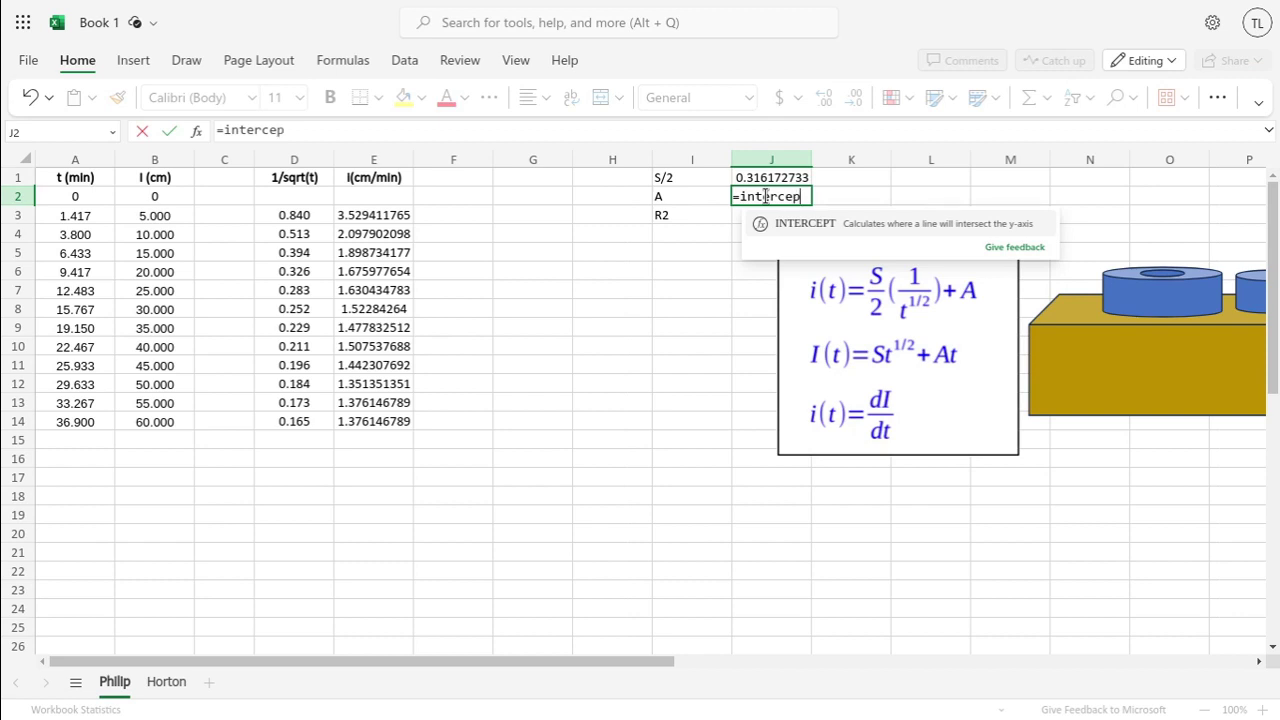
{"action": "type", "text": "t("}
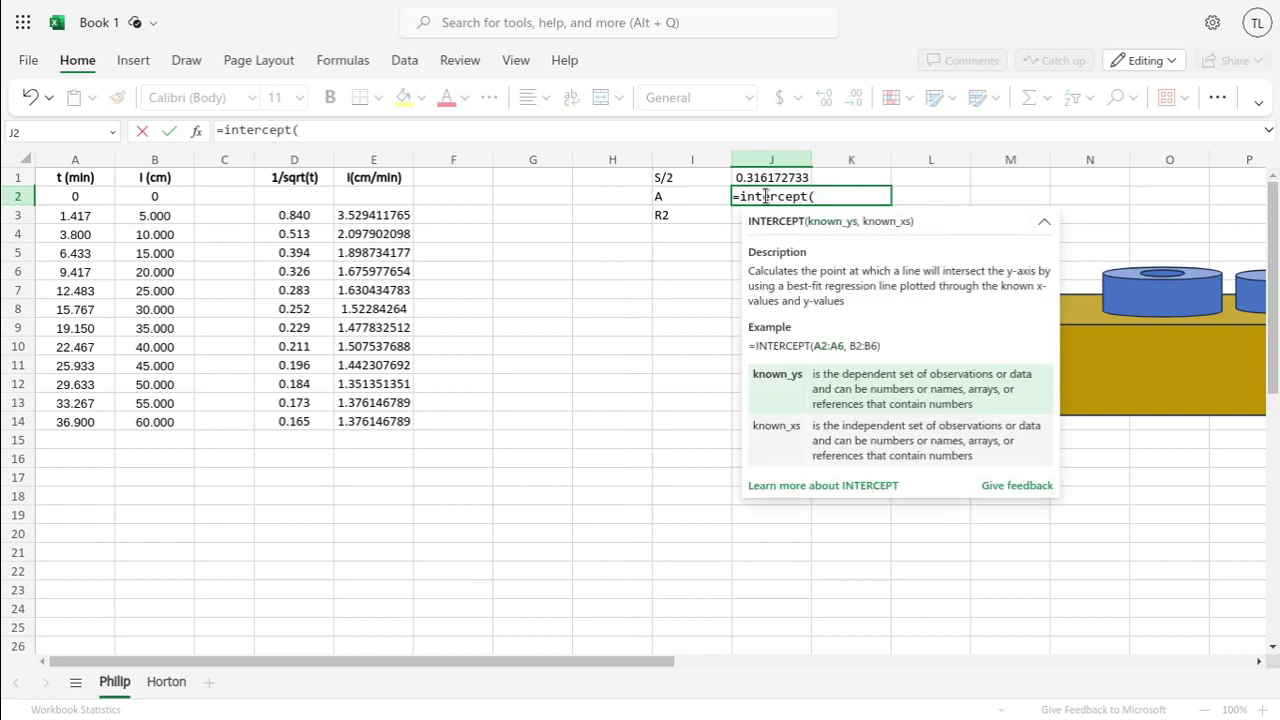
{"action": "key", "text": "Left"}
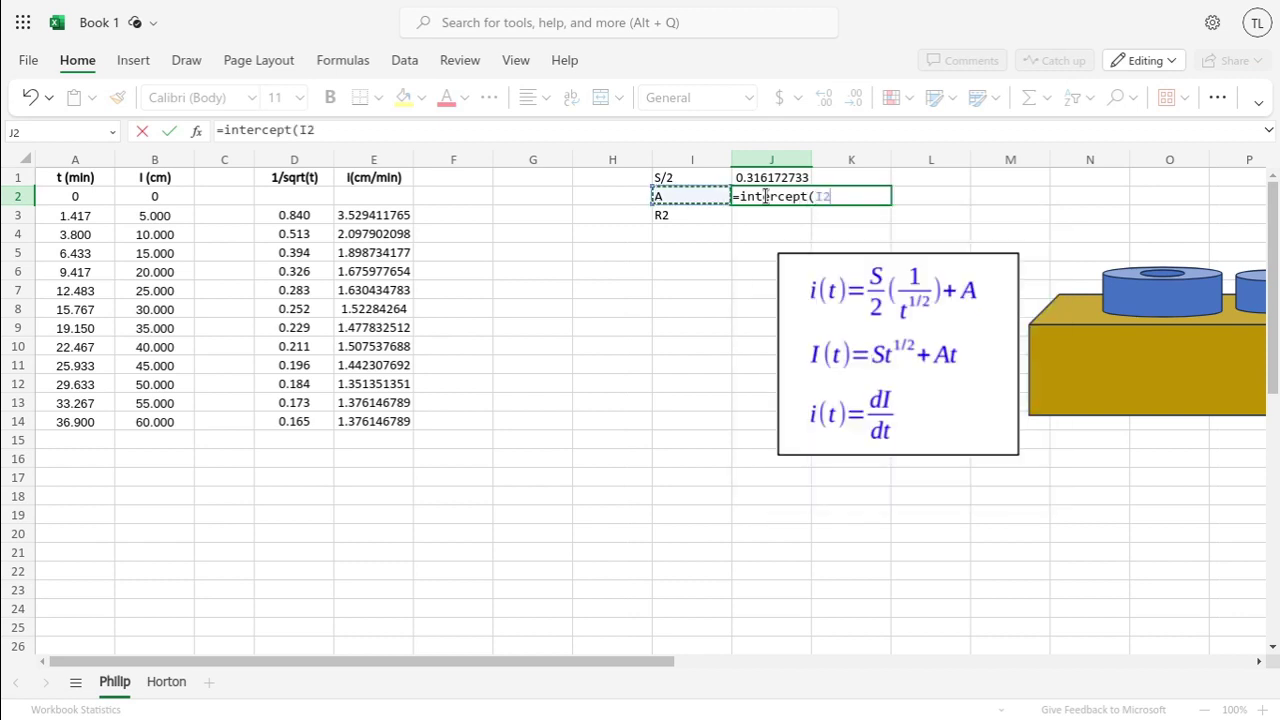
{"action": "key", "text": "BackSpace"}
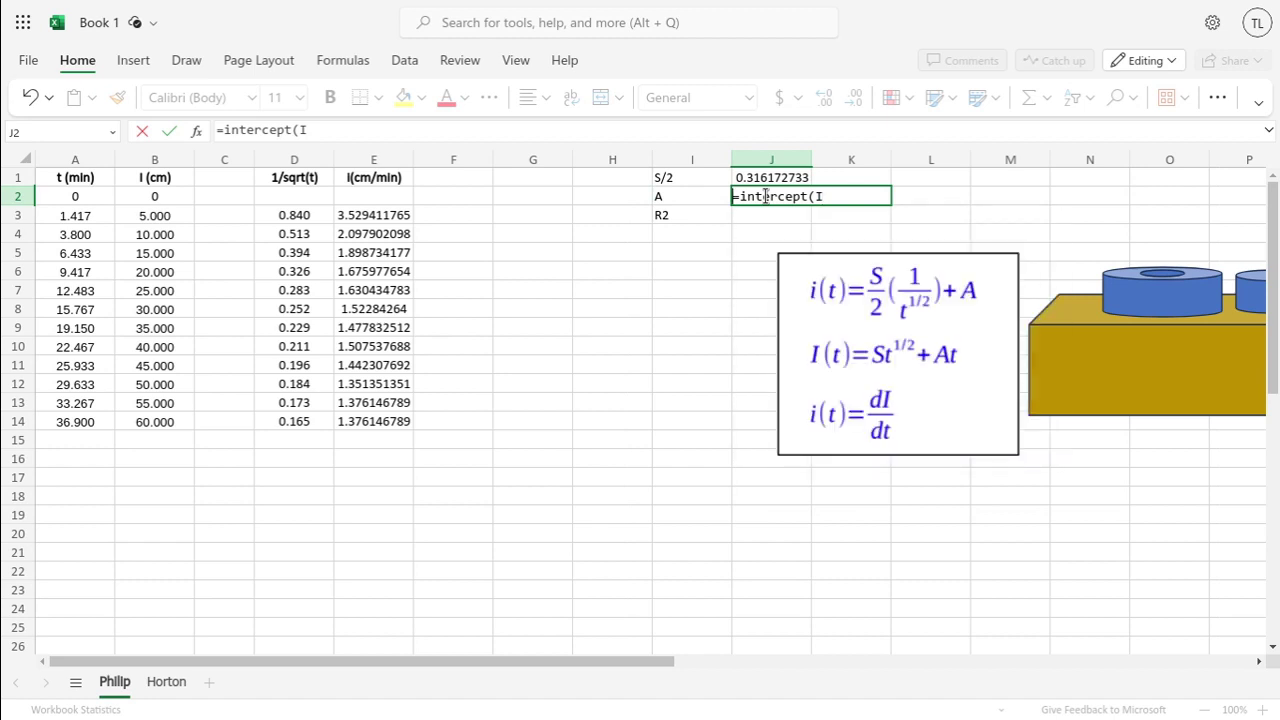
{"action": "key", "text": "Escape"}
{"action": "key", "text": "Up"}
{"action": "key", "text": "Delete"}
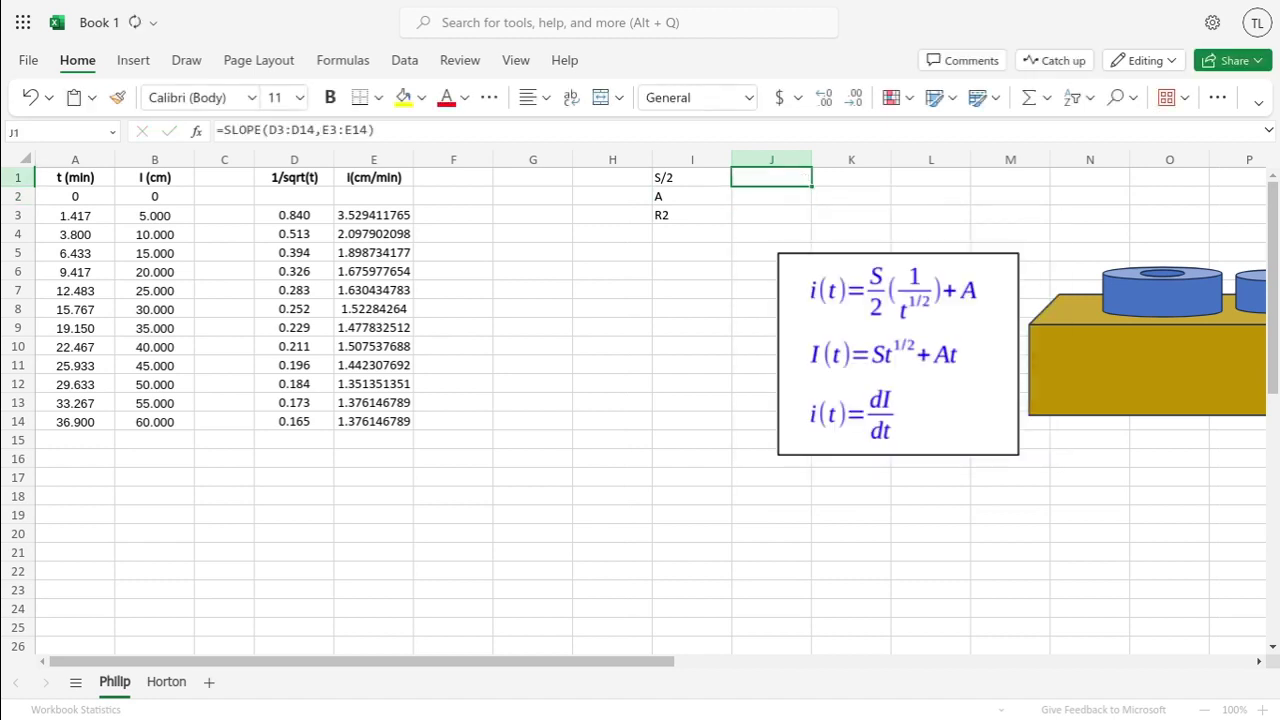
Re-enter J1 as =SLOPE(E3:E14,D3:D14), giving 3.055221329.
{"action": "type", "text": "=slope("}
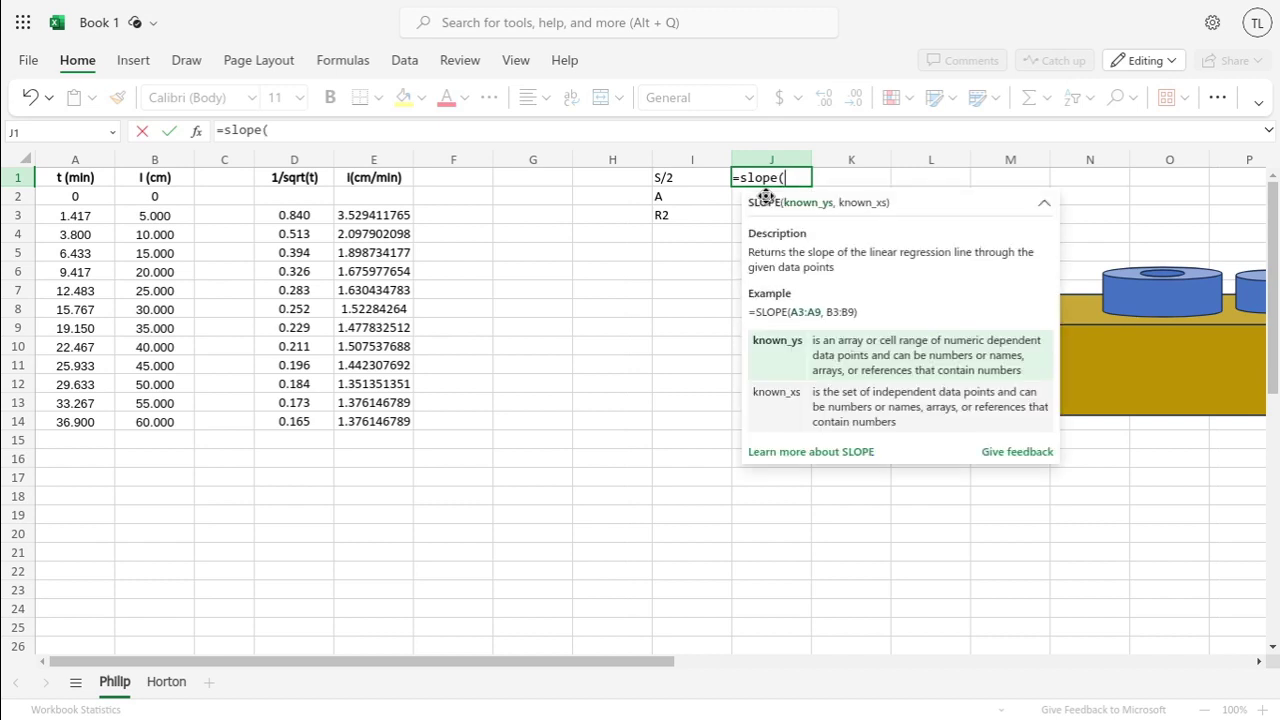
{"action": "key", "text": "Left"}
{"action": "key", "text": "Left"}
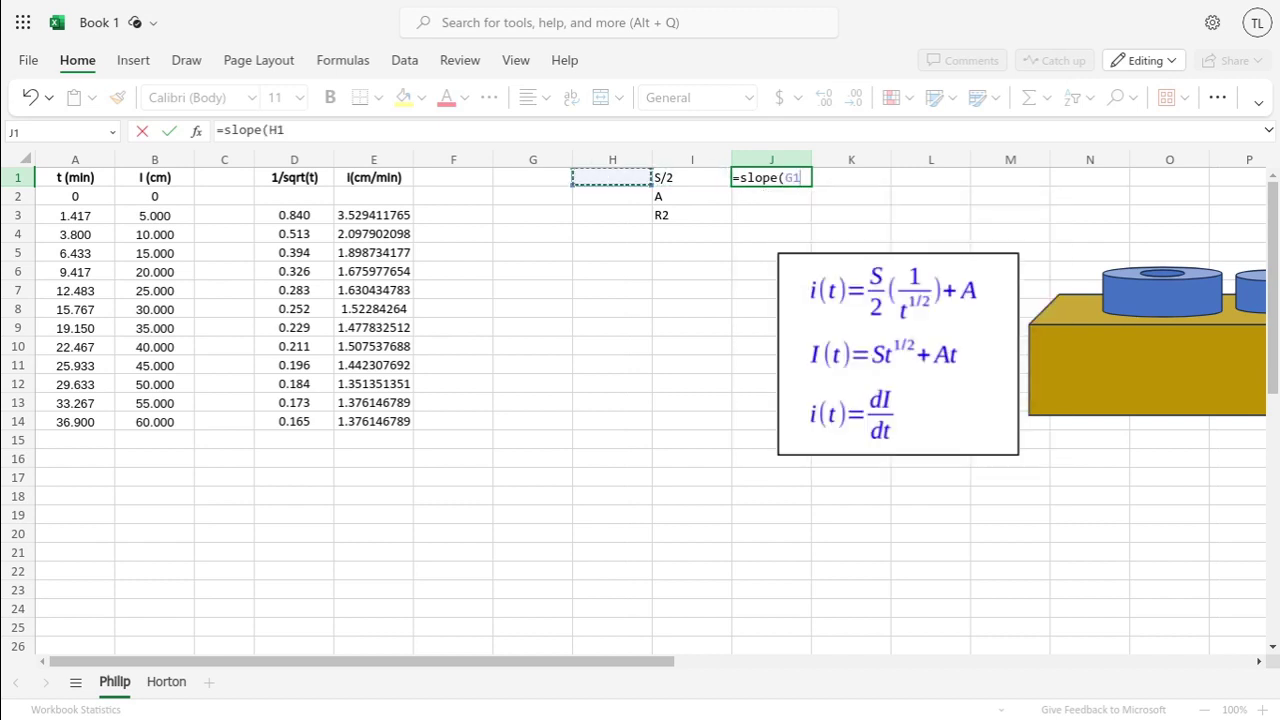
{"action": "key", "text": "Left"}
{"action": "key", "text": "Left"}
{"action": "key", "text": "Down"}
{"action": "key", "text": "Down"}
{"action": "key", "text": "Left"}
{"action": "key", "text": "shift+Down"}
{"action": "key", "text": "shift+Down"}
{"action": "key", "text": "shift+Down"}
{"action": "key", "text": "shift+Down"}
{"action": "key", "text": "shift+Down"}
{"action": "key", "text": "shift+Down"}
{"action": "key", "text": "shift+Down"}
{"action": "key", "text": "shift+Down"}
{"action": "key", "text": "shift+Down"}
{"action": "key", "text": "shift+Down"}
{"action": "key", "text": "shift+Down"}
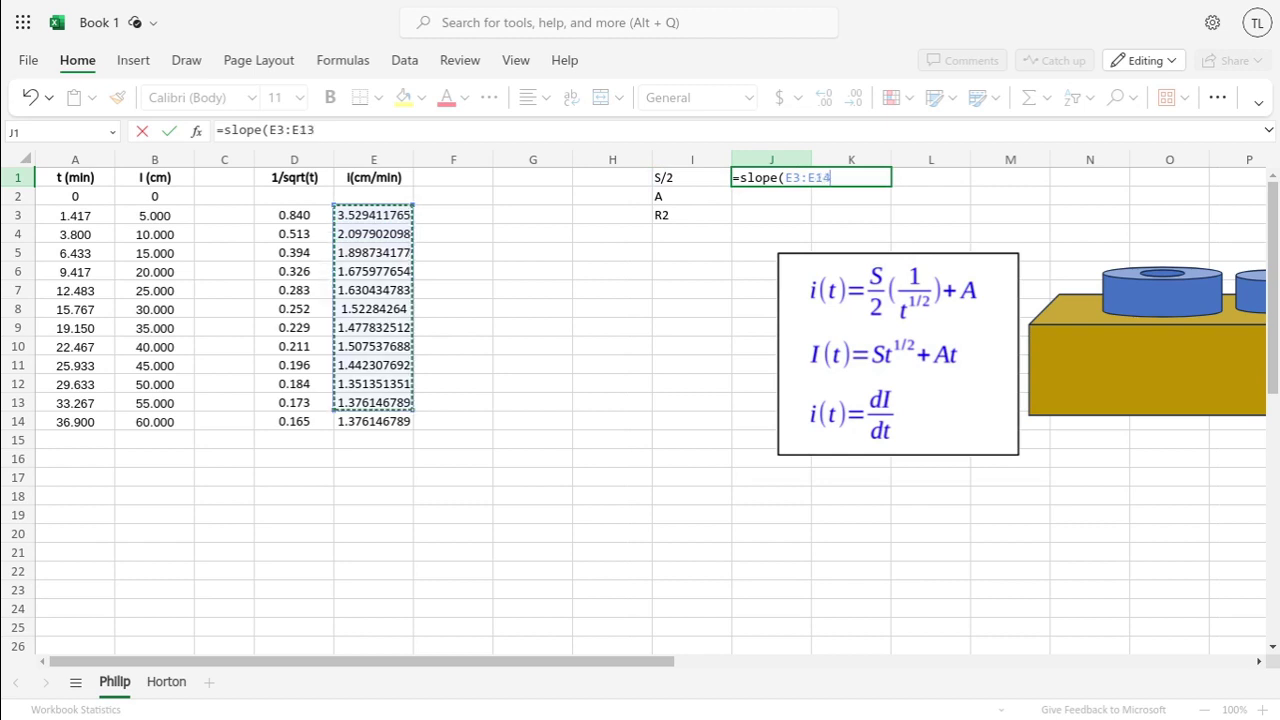
{"action": "type", "text": ","}
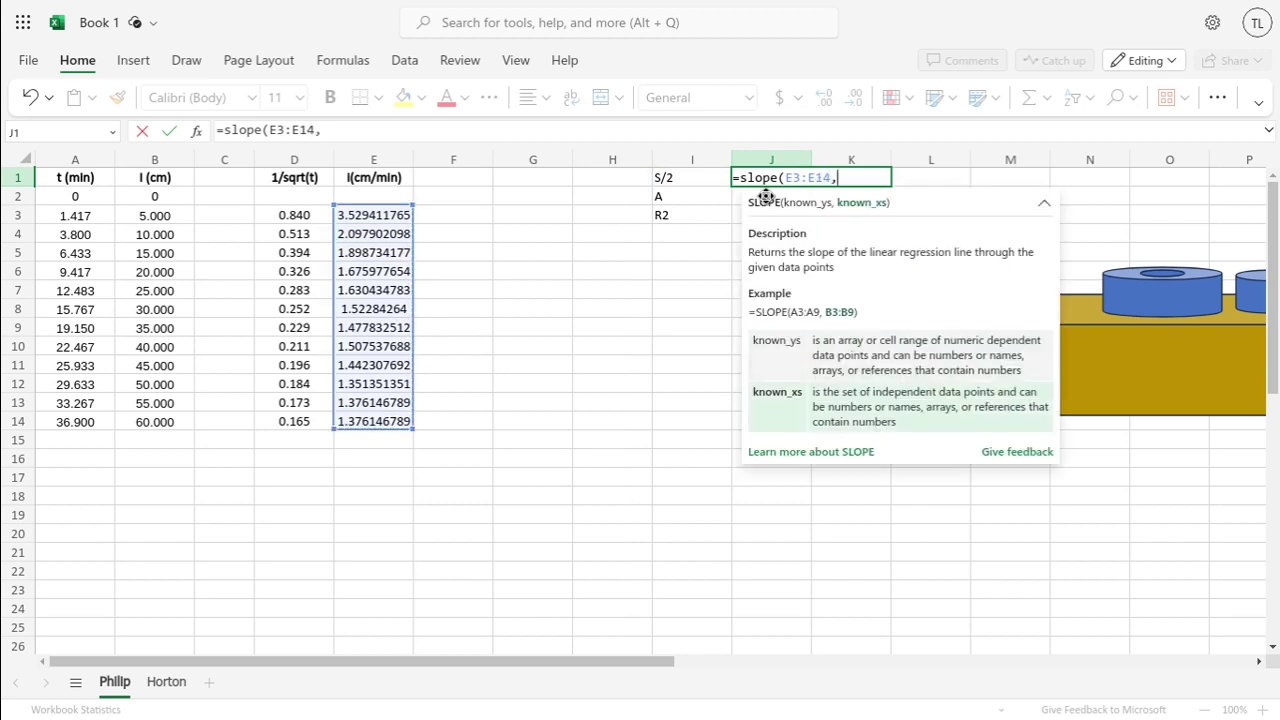
{"action": "key", "text": "Left"}
{"action": "key", "text": "Left"}
{"action": "key", "text": "Left"}
{"action": "key", "text": "Left"}
{"action": "key", "text": "Left"}
{"action": "key", "text": "Left"}
{"action": "key", "text": "Down"}
{"action": "key", "text": "Down"}
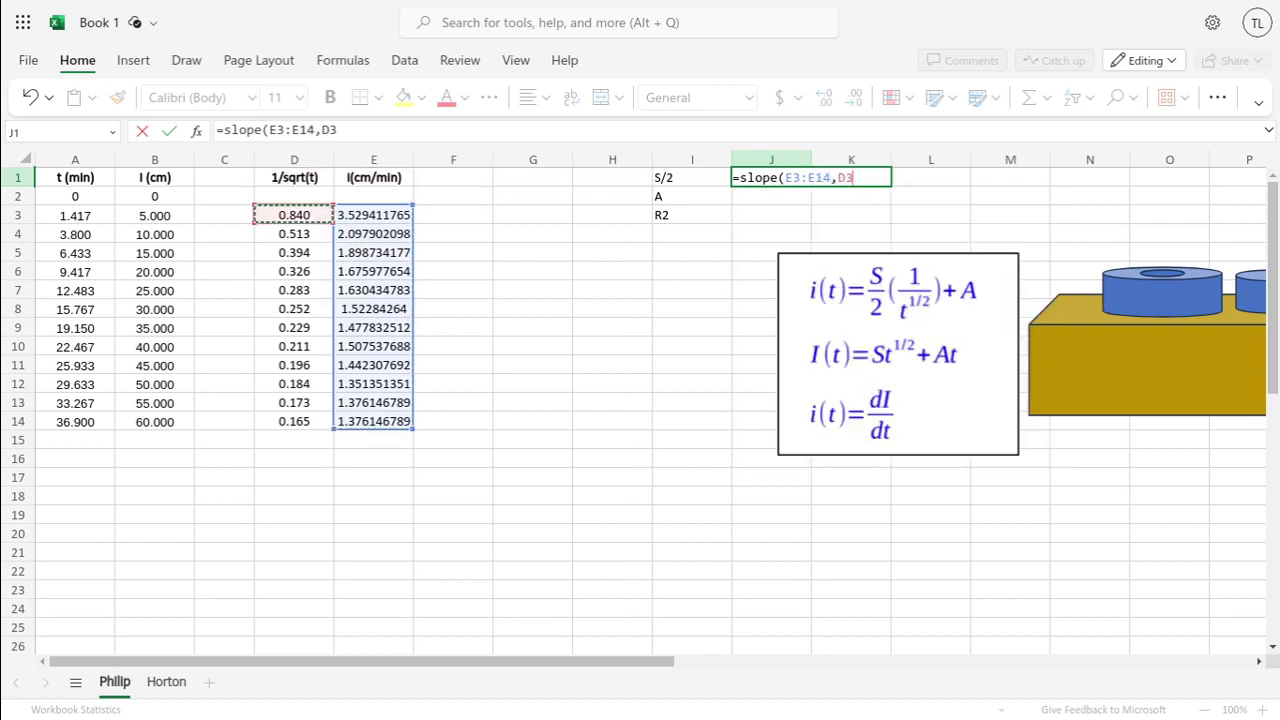
{"action": "key", "text": "shift+Down"}
{"action": "key", "text": "shift+Down"}
{"action": "key", "text": "shift+Down"}
{"action": "key", "text": "shift+Down"}
{"action": "key", "text": "shift+Down"}
{"action": "key", "text": "shift+Down"}
{"action": "key", "text": "shift+Down"}
{"action": "key", "text": "shift+Down"}
{"action": "key", "text": "shift+Down"}
{"action": "key", "text": "shift+Down"}
{"action": "key", "text": "shift+Down"}
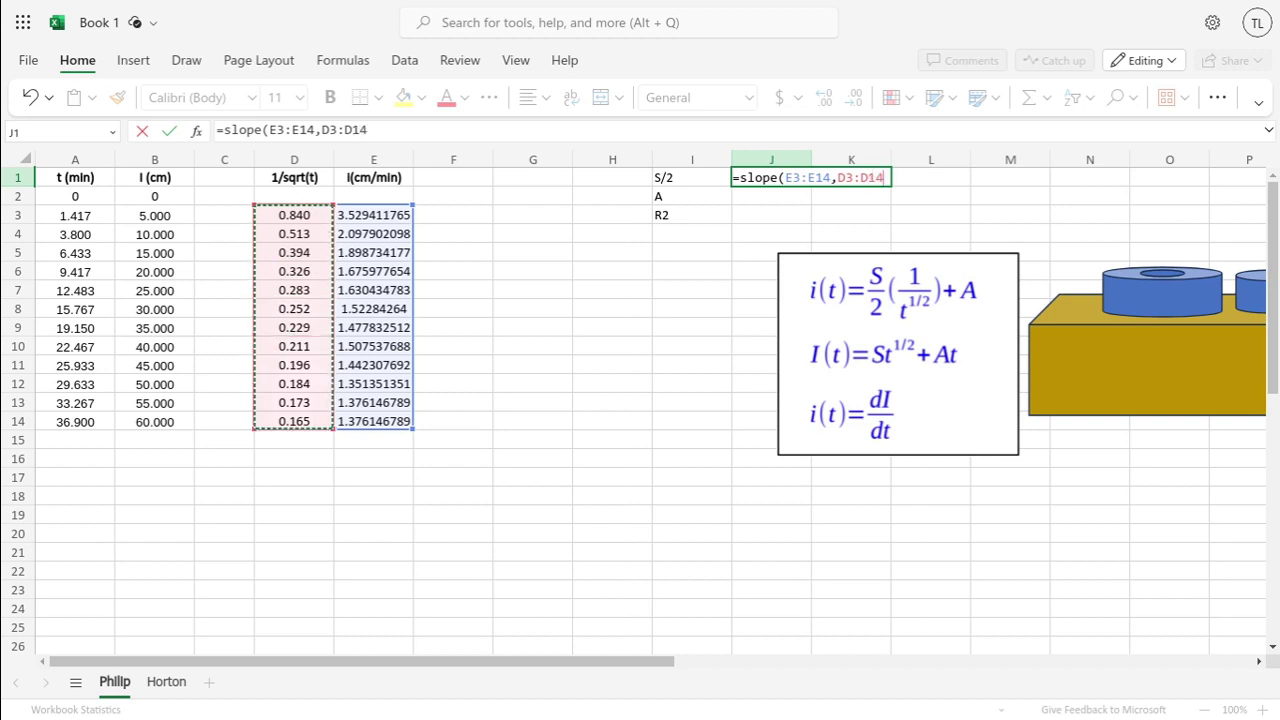
{"action": "type", "text": ")"}
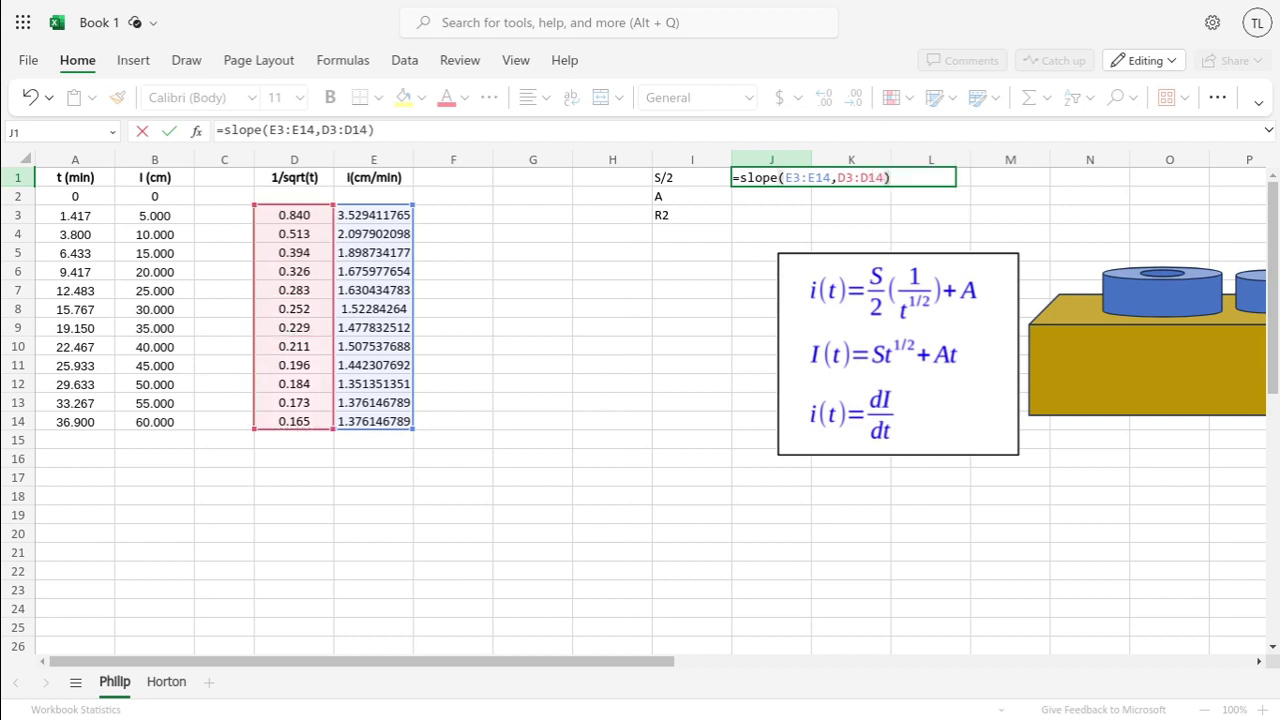
{"action": "key", "text": "Return"}
{"action": "left_click", "coordinate": [771, 177]}
Enter =INTERCEPT(E3:E14,D3:D14) in J2, giving 0.781791846.
{"action": "left_click", "coordinate": [771, 196]}
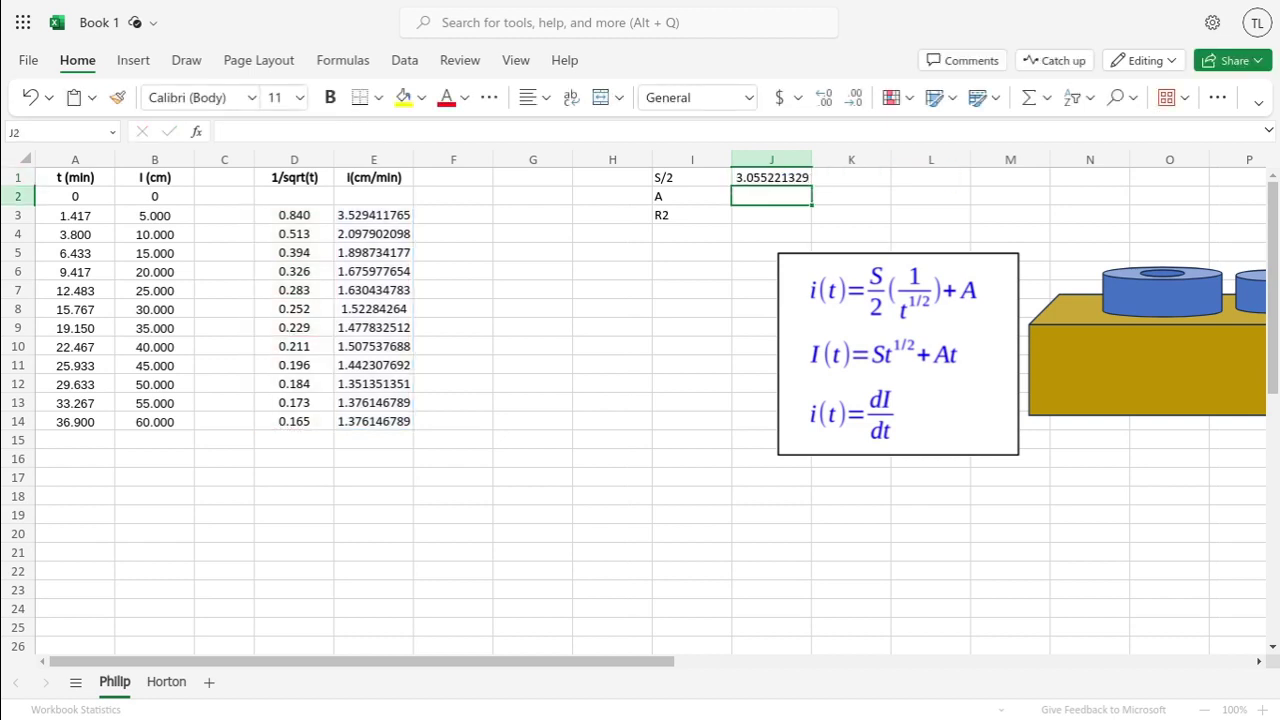
{"action": "type", "text": "=i"}
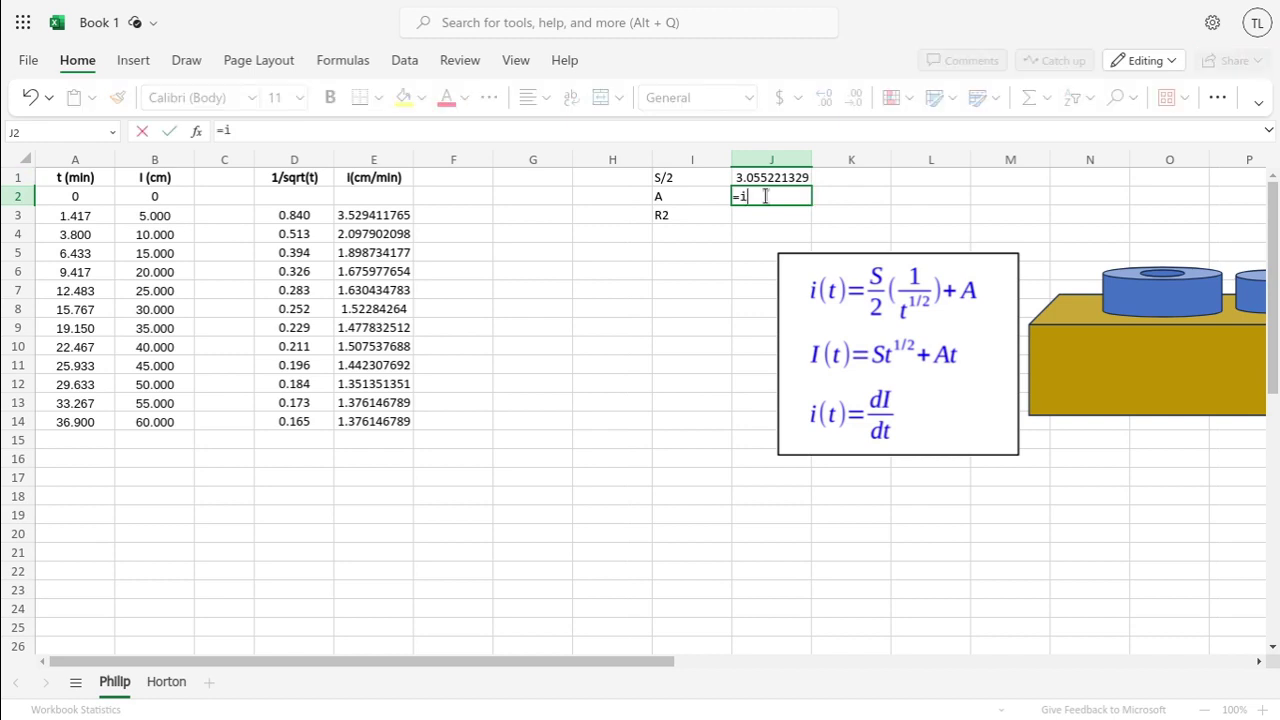
{"action": "type", "text": "ntercept("}
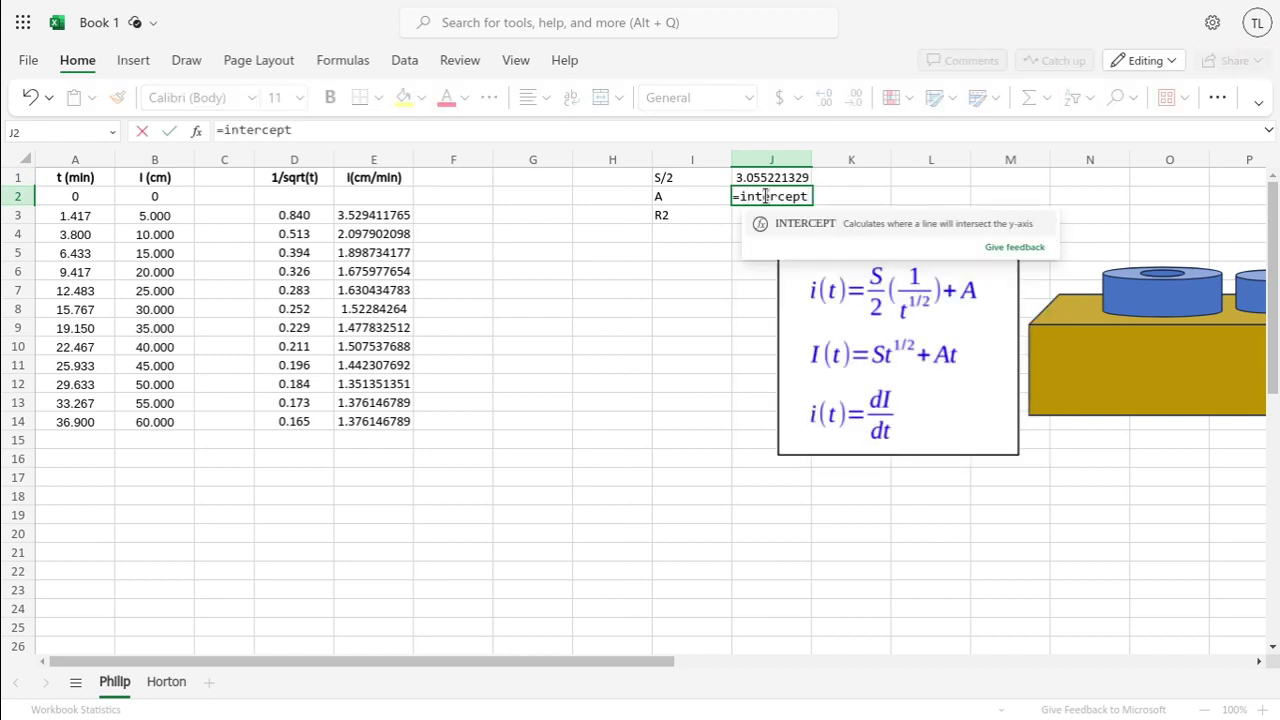
{"action": "key", "text": "Left"}
{"action": "key", "text": "Left"}
{"action": "key", "text": "Left"}
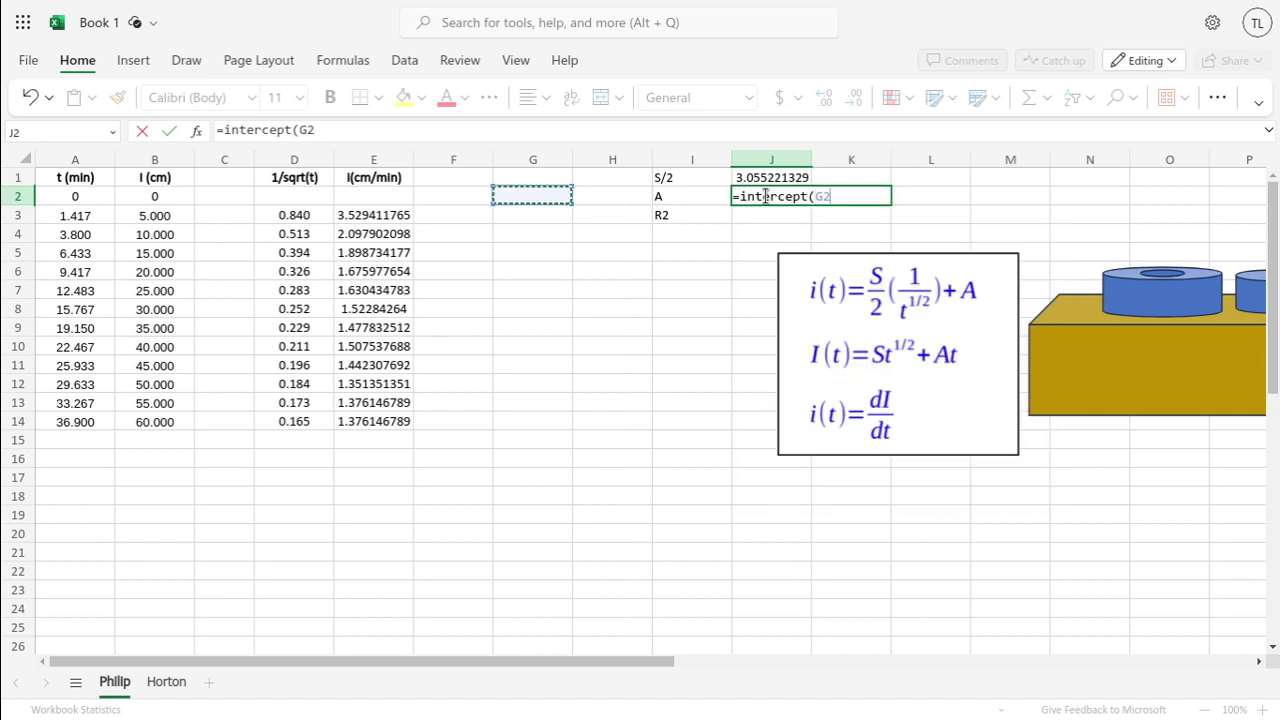
{"action": "key", "text": "Left"}
{"action": "key", "text": "Left"}
{"action": "key", "text": "Down"}
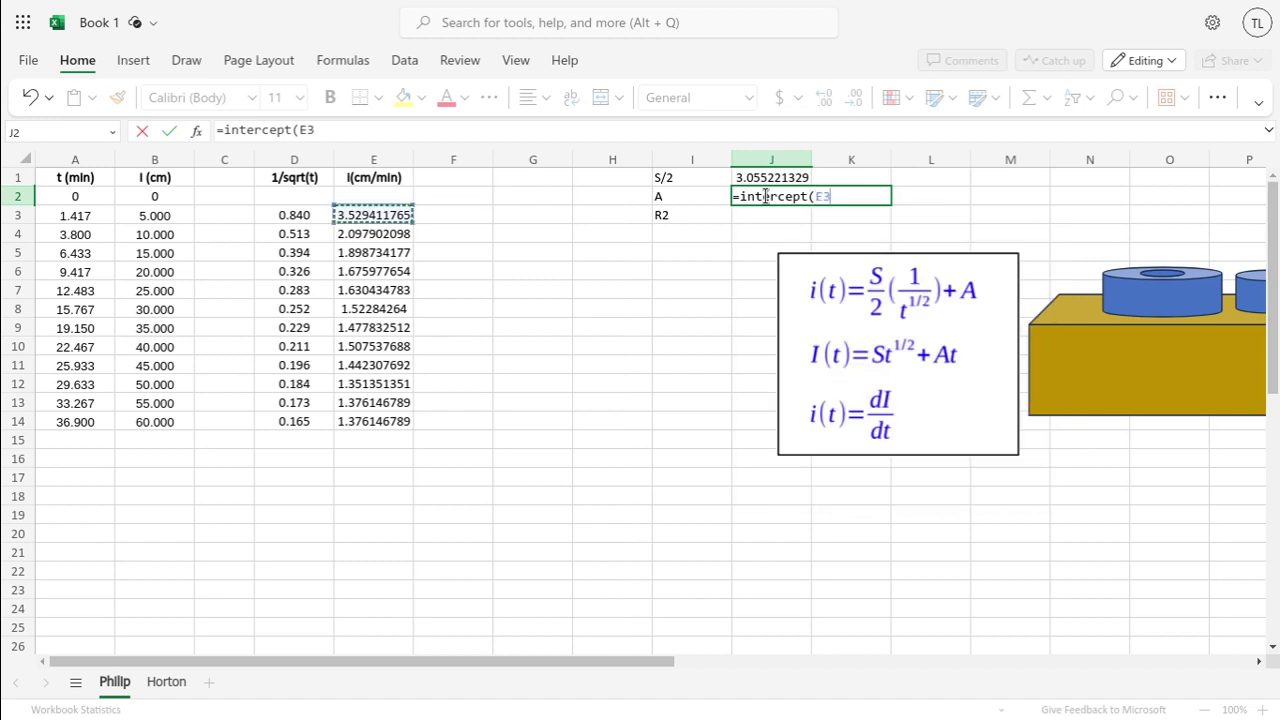
{"action": "key", "text": "shift+Down"}
{"action": "key", "text": "shift+Down"}
{"action": "key", "text": "shift+Down"}
{"action": "key", "text": "shift+Down"}
{"action": "key", "text": "shift+Down"}
{"action": "key", "text": "shift+Down"}
{"action": "key", "text": "shift+Down"}
{"action": "key", "text": "shift+Down"}
{"action": "key", "text": "shift+Down"}
{"action": "key", "text": "shift+Down"}
{"action": "key", "text": "shift+Down"}
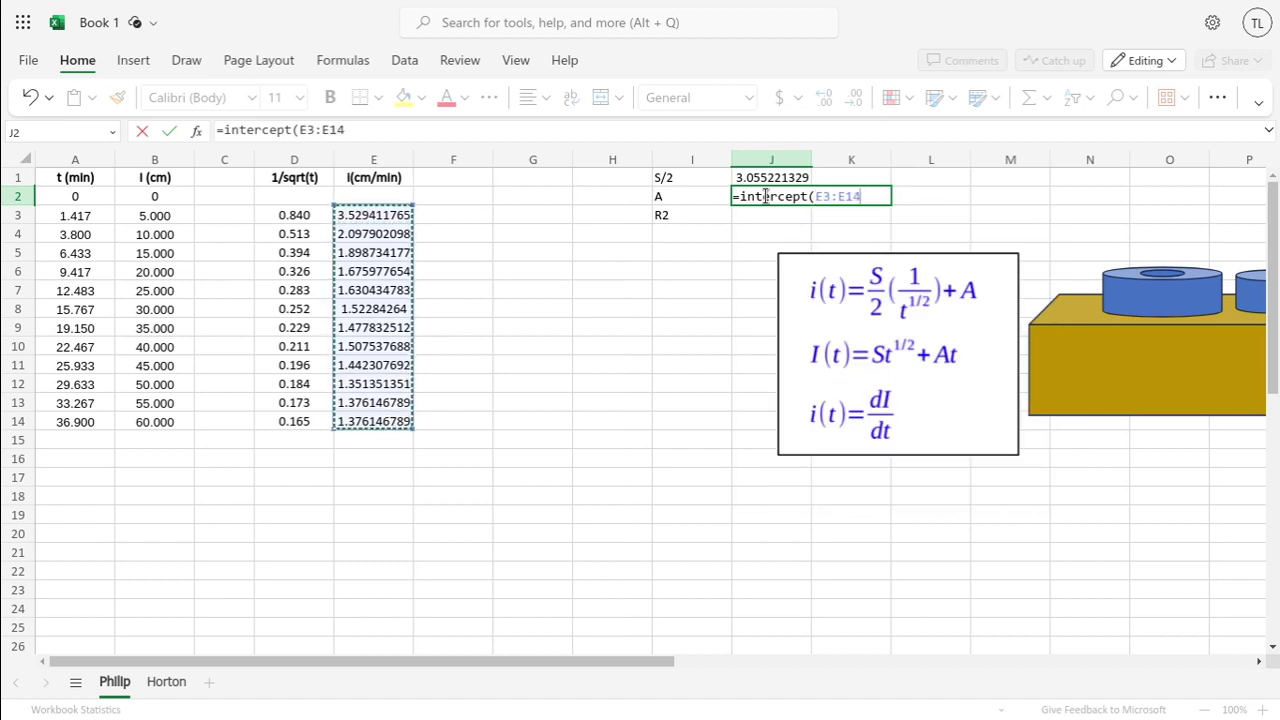
{"action": "type", "text": ","}
{"action": "key", "text": "Left"}
{"action": "key", "text": "Left"}
{"action": "key", "text": "Left"}
{"action": "key", "text": "Left"}
{"action": "key", "text": "Left"}
{"action": "key", "text": "Left"}
{"action": "key", "text": "Down"}
{"action": "key", "text": "shift+Down"}
{"action": "key", "text": "shift+Down"}
{"action": "key", "text": "shift+Down"}
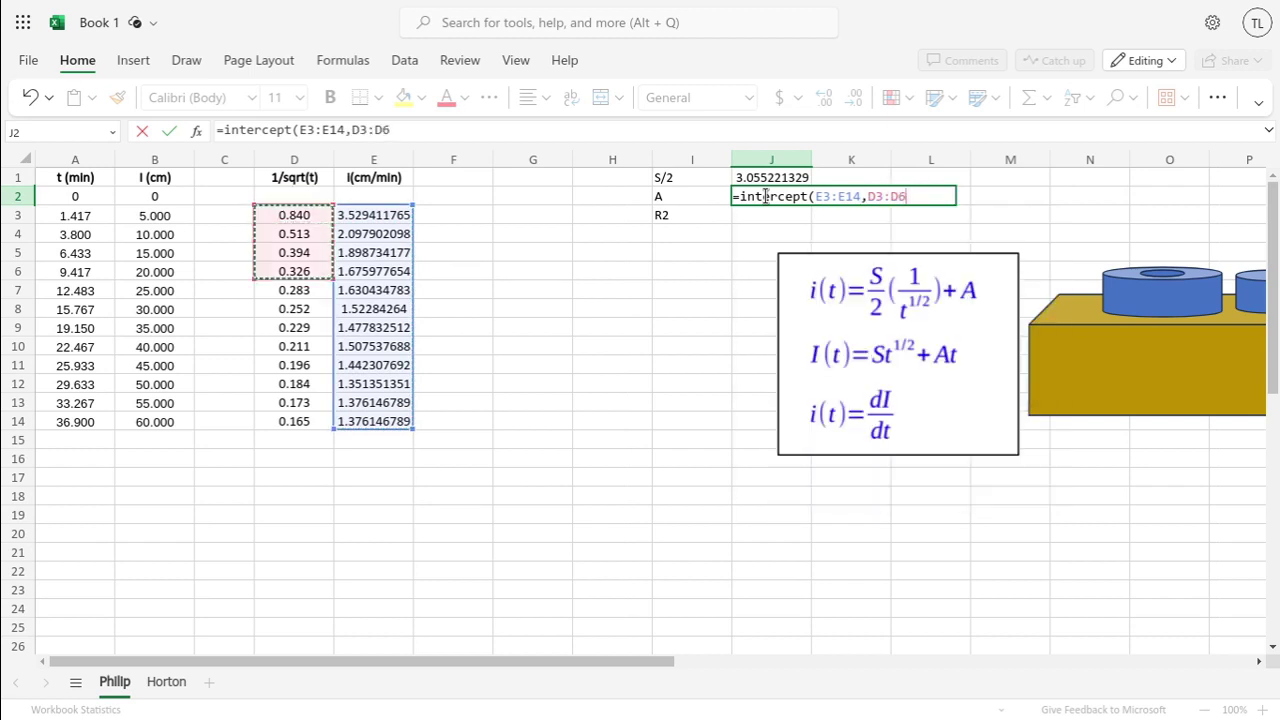
{"action": "key", "text": "shift+Down"}
{"action": "key", "text": "shift+Down"}
{"action": "key", "text": "shift+Down"}
{"action": "key", "text": "shift+Down"}
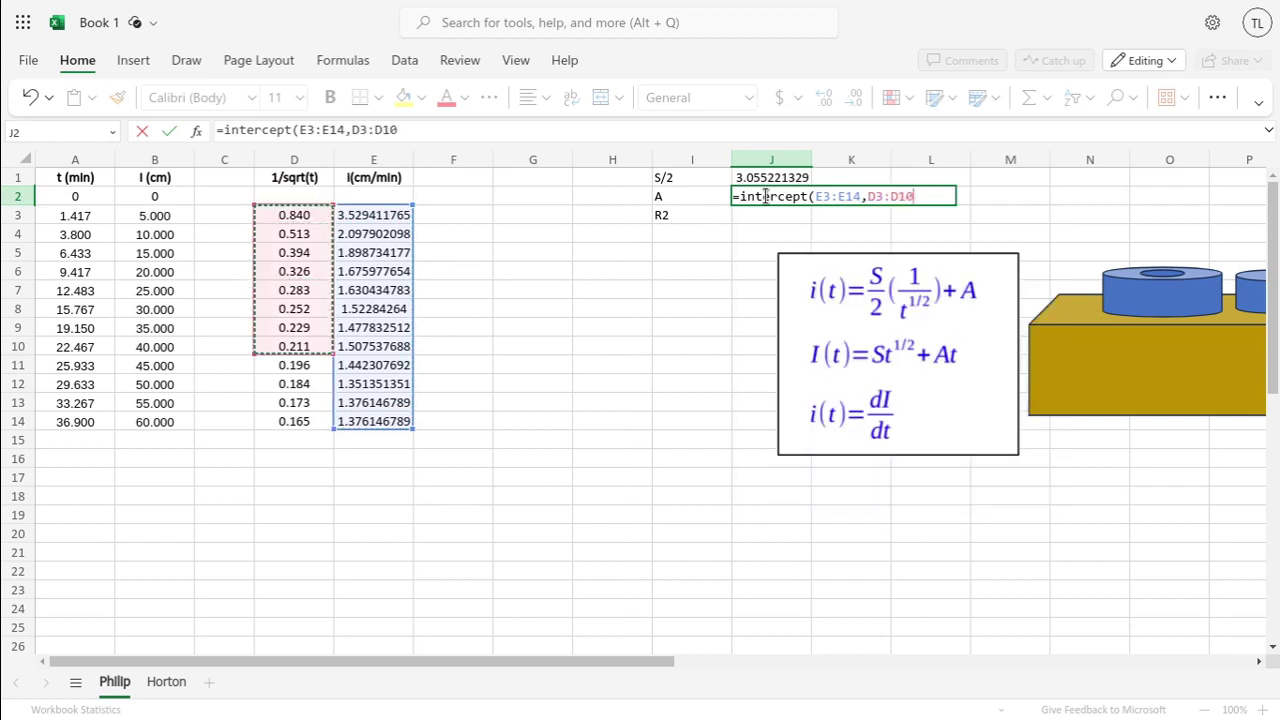
{"action": "key", "text": "shift+Down"}
{"action": "key", "text": "shift+Down"}
{"action": "key", "text": "shift+Down"}
{"action": "key", "text": "shift+Down"}
{"action": "type", "text": ")"}
{"action": "key", "text": "Return"}
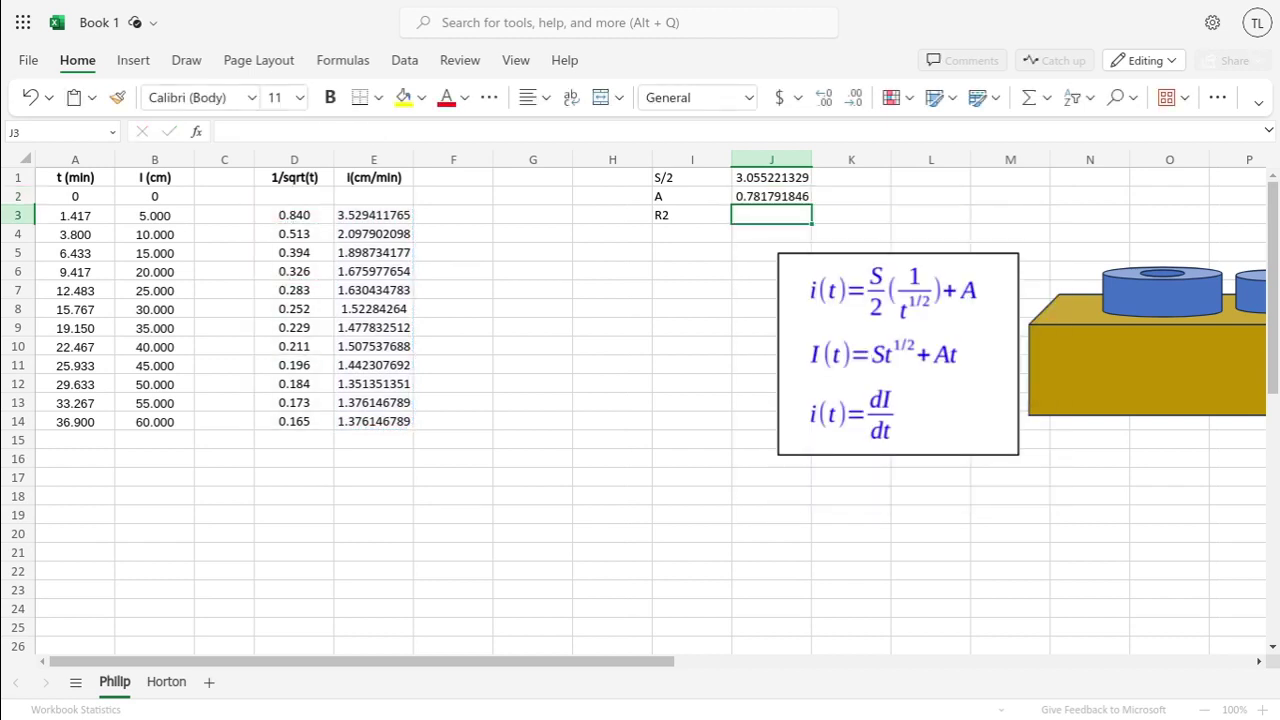
{"action": "left_click", "coordinate": [760, 198]}
Select columns G through I and insert three blank columns there.
{"action": "left_click", "coordinate": [764, 213]}
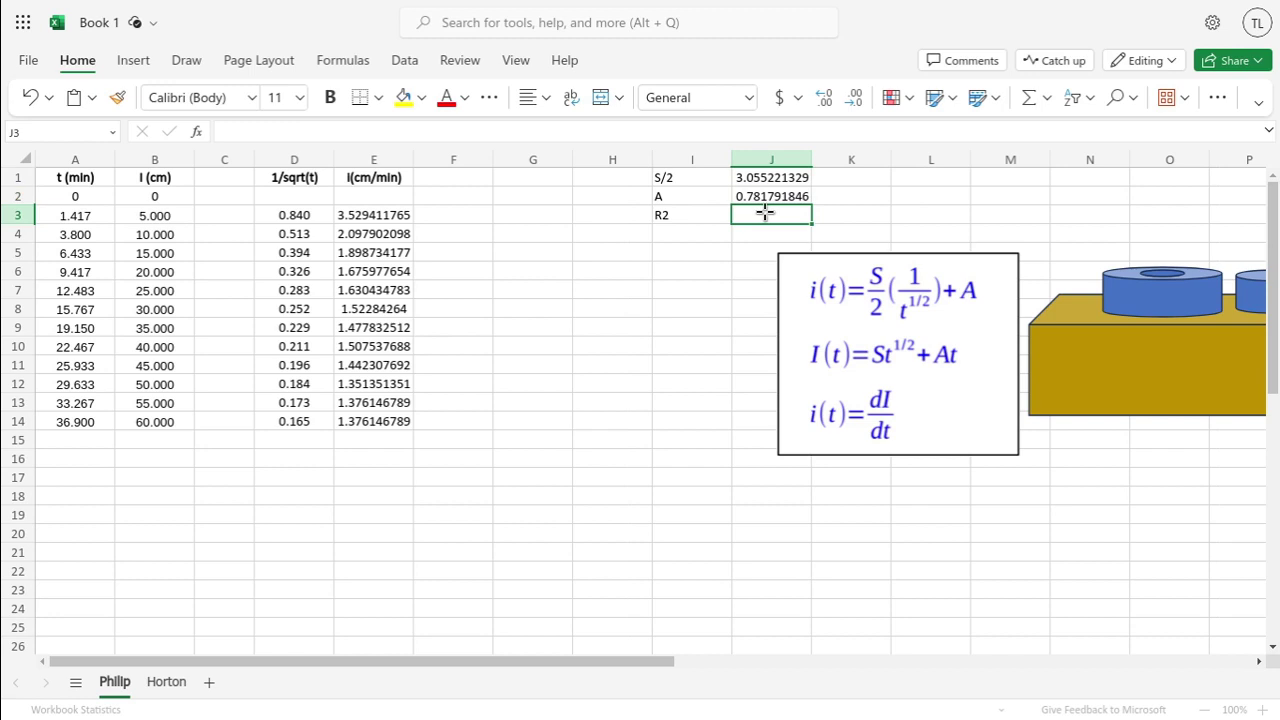
{"action": "key", "text": "Left"}
{"action": "key", "text": "Left"}
{"action": "key", "text": "Left"}
{"action": "key", "text": "Right"}
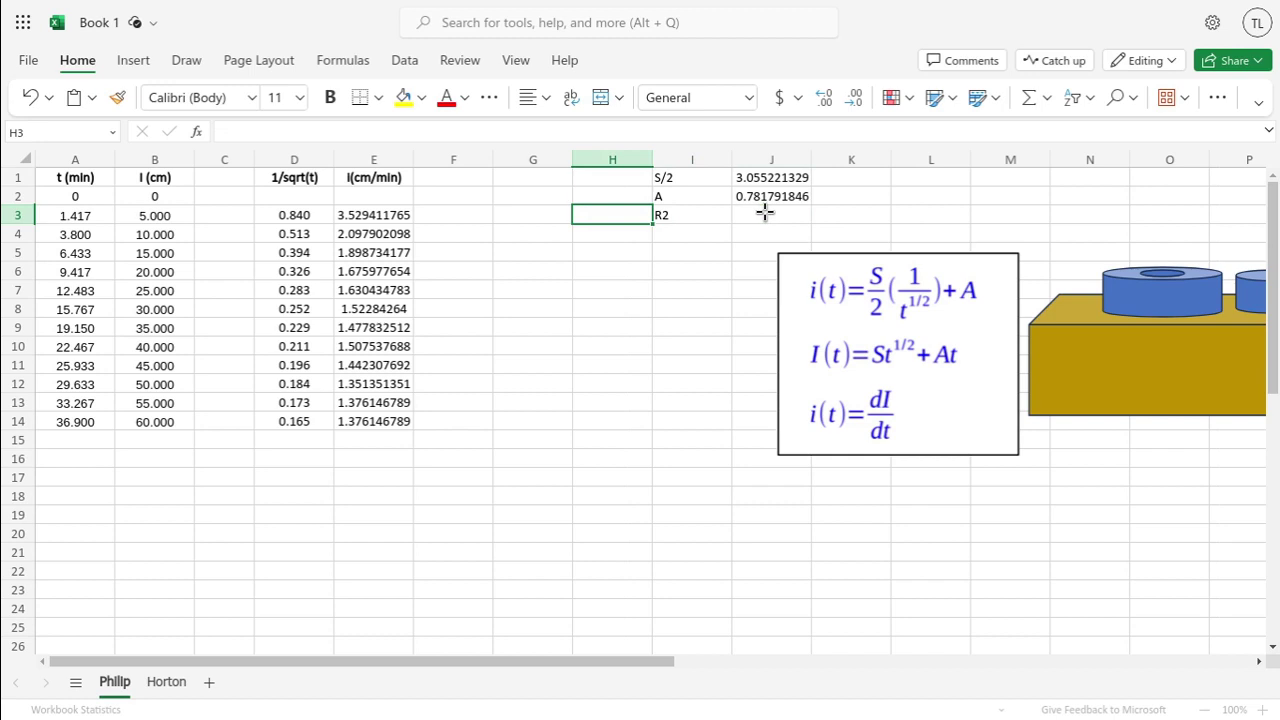
{"action": "key", "text": "Left"}
{"action": "key", "text": "Left"}
{"action": "key", "text": "Left"}
{"action": "key", "text": "Left"}
{"action": "key", "text": "Left"}
{"action": "key", "text": "Left"}
{"action": "key", "text": "Up"}
{"action": "key", "text": "Up"}
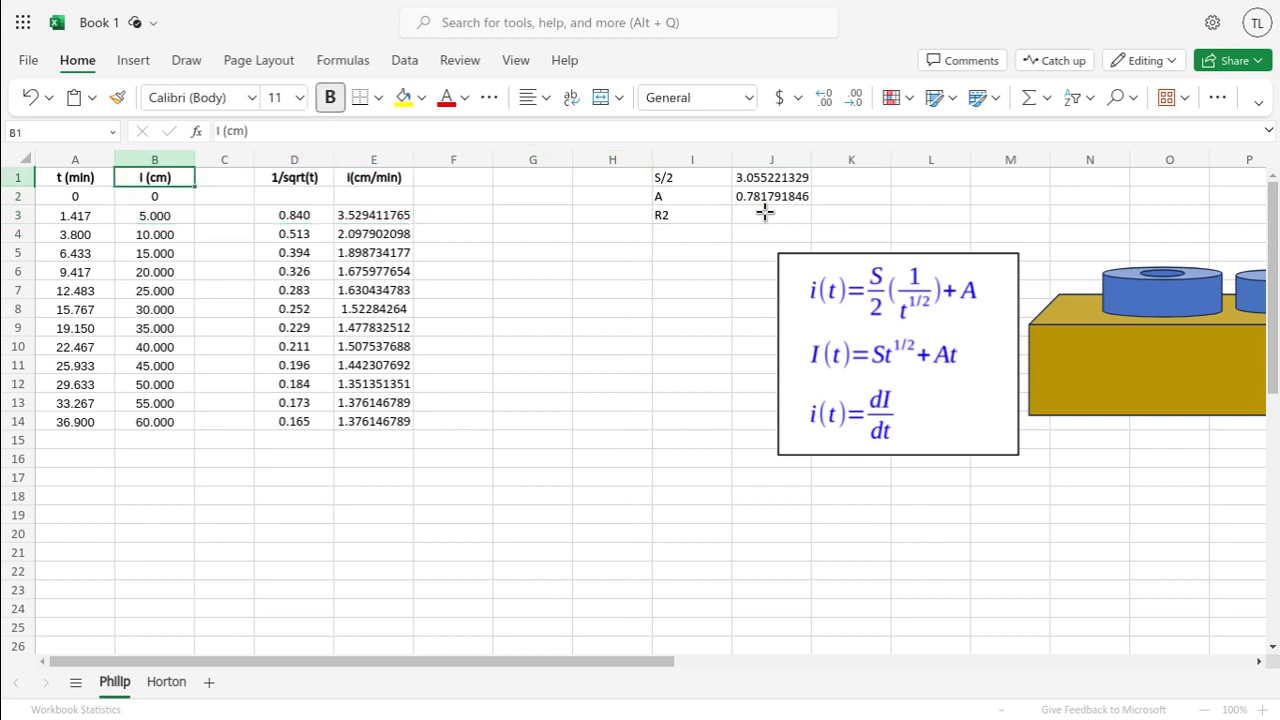
{"action": "key", "text": "Right"}
{"action": "key", "text": "Right"}
{"action": "key", "text": "Right"}
{"action": "key", "text": "Right"}
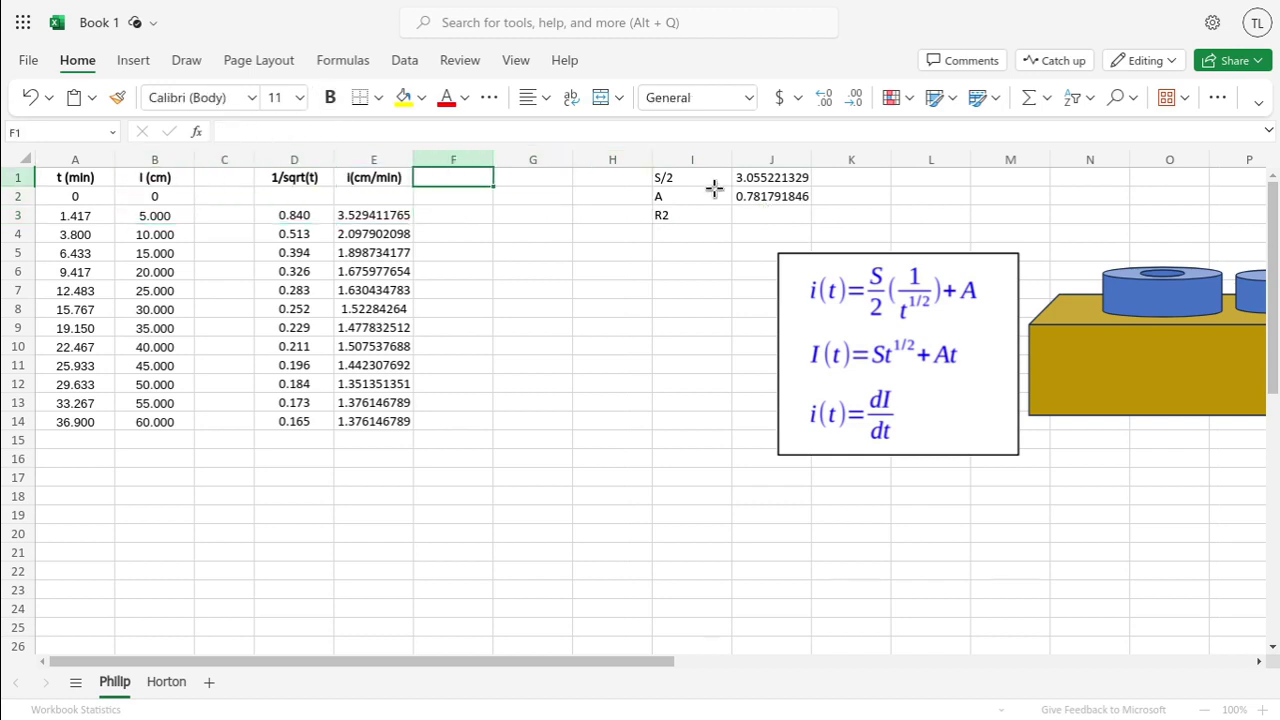
{"action": "left_click_drag", "start_coordinate": [542, 158], "coordinate": [670, 161]}
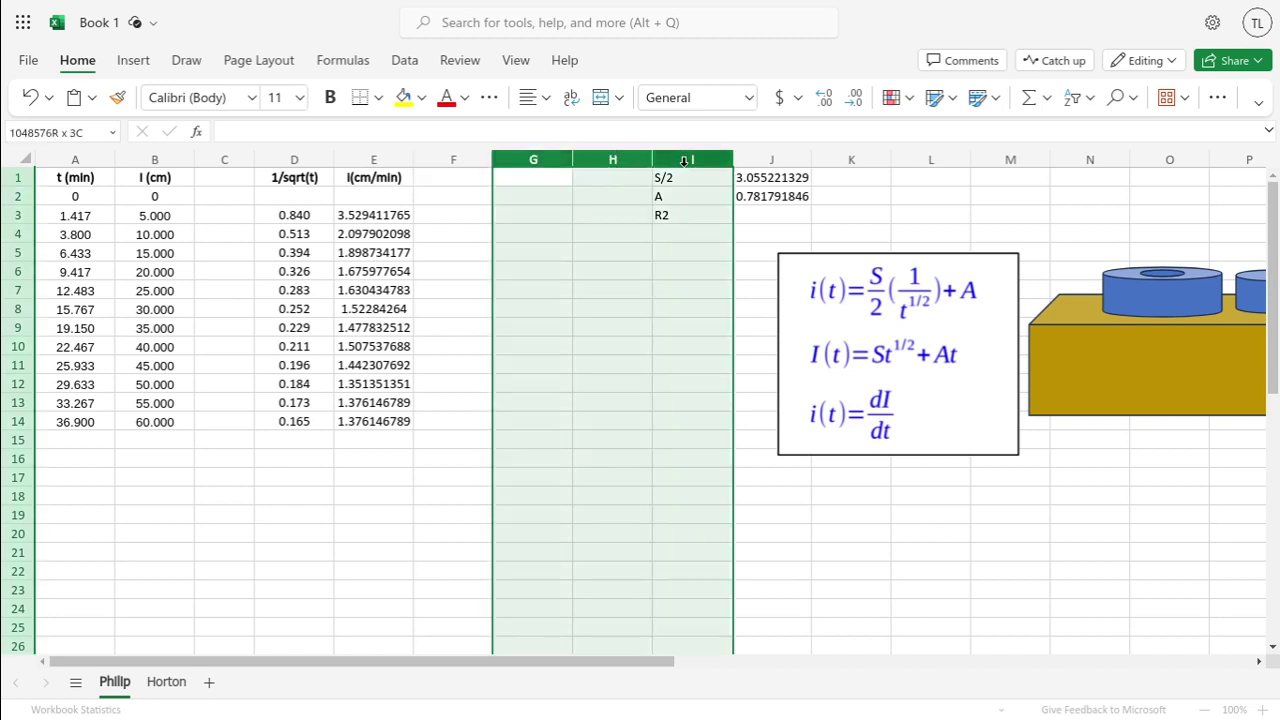
{"action": "right_click", "coordinate": [641, 234]}
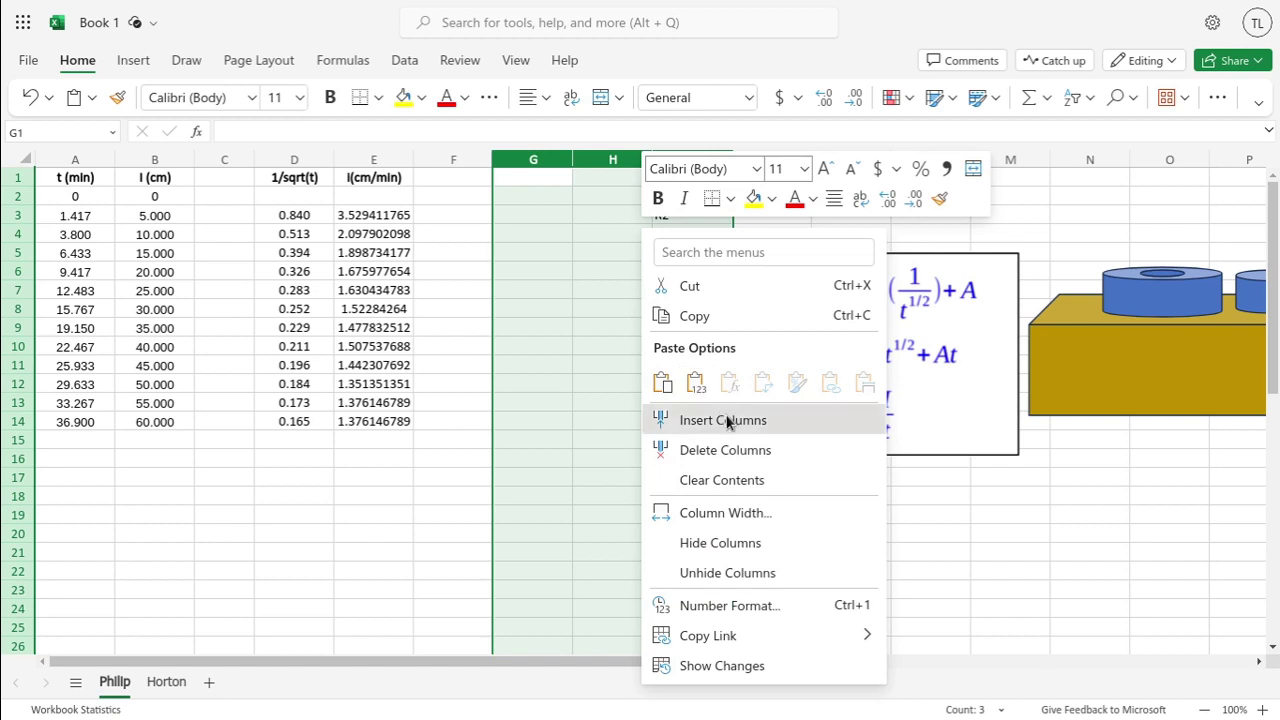
{"action": "left_click", "coordinate": [723, 420]}
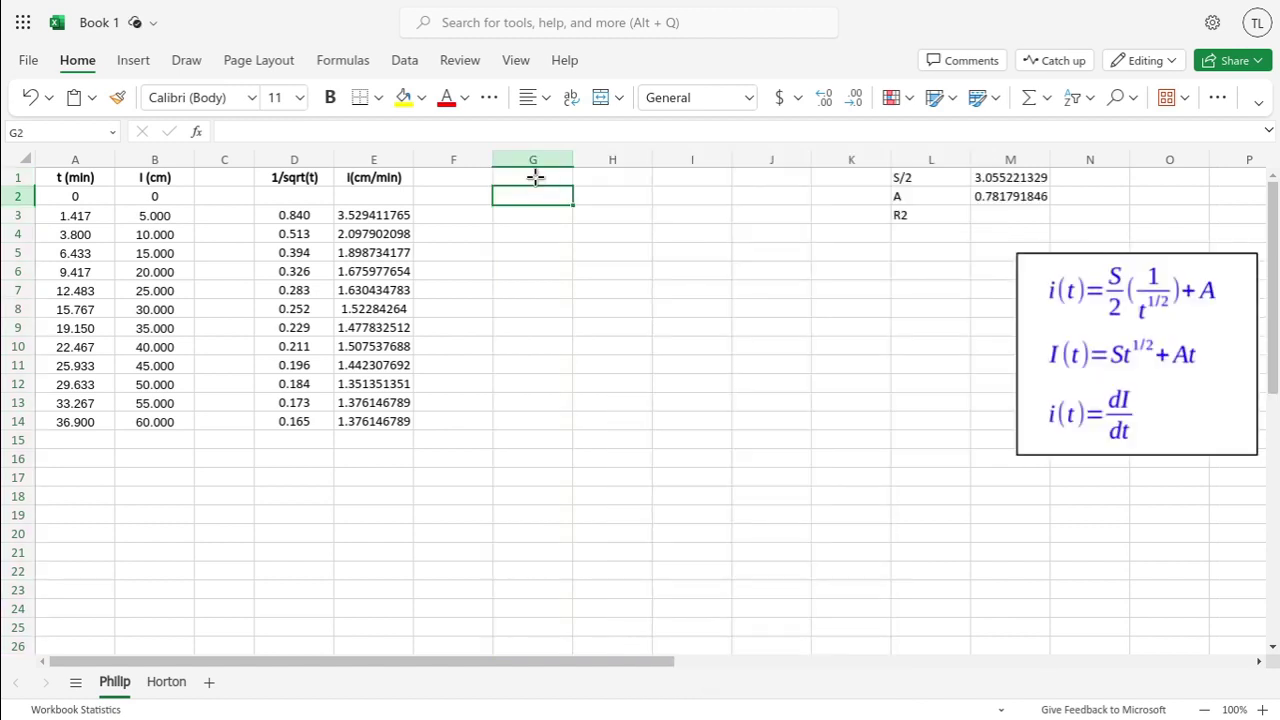
Head G1 't (min)' and set G2 to =A2.
{"action": "left_click", "coordinate": [538, 178]}
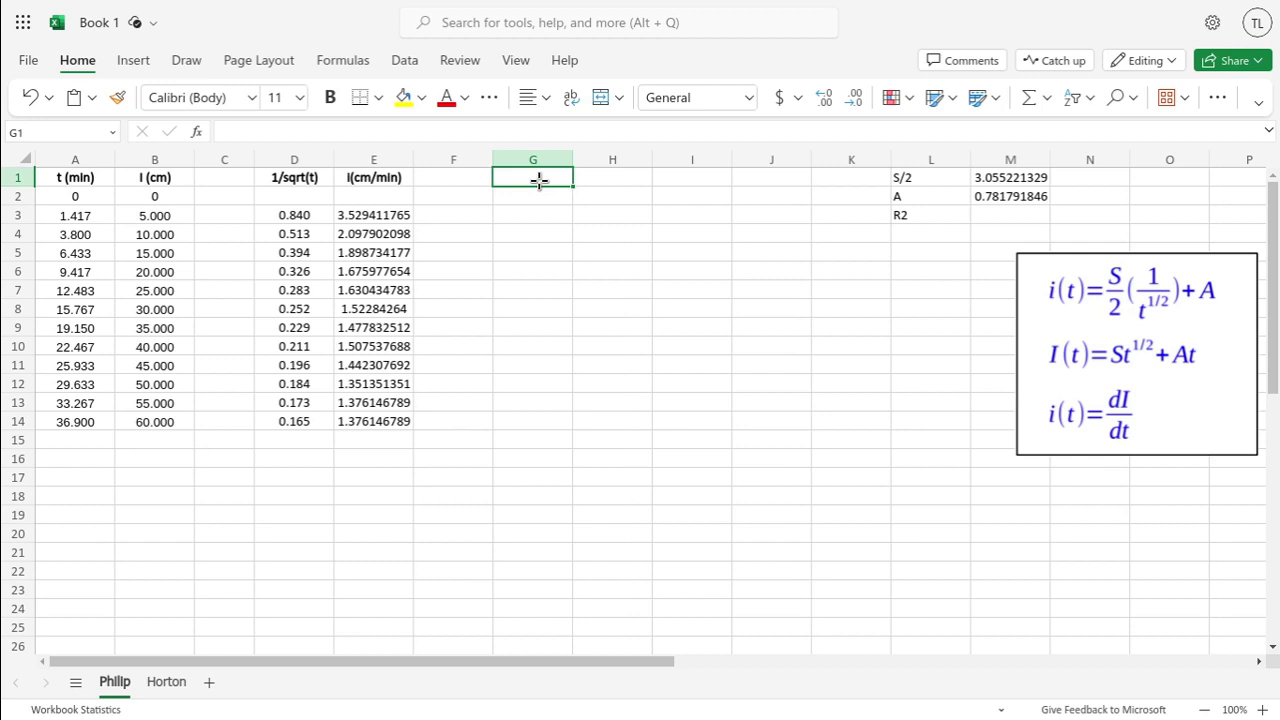
{"action": "type", "text": "t (min)"}
{"action": "key", "text": "Return"}
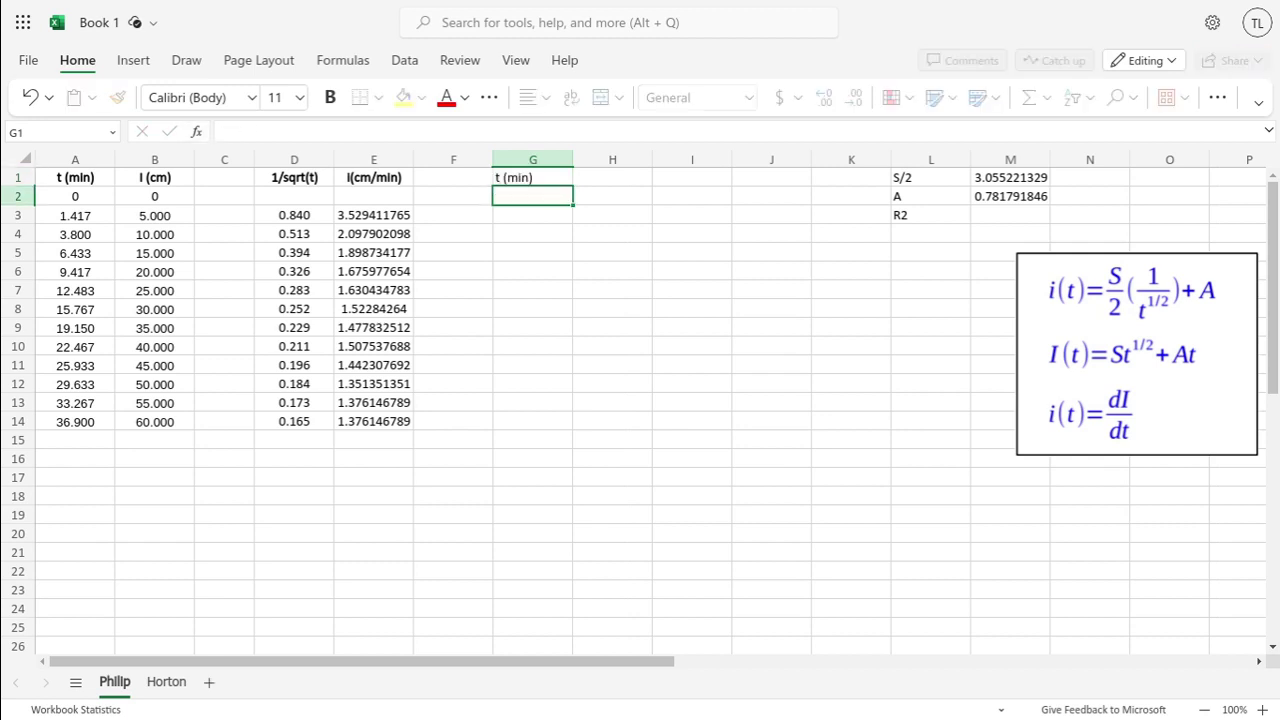
{"action": "type", "text": "="}
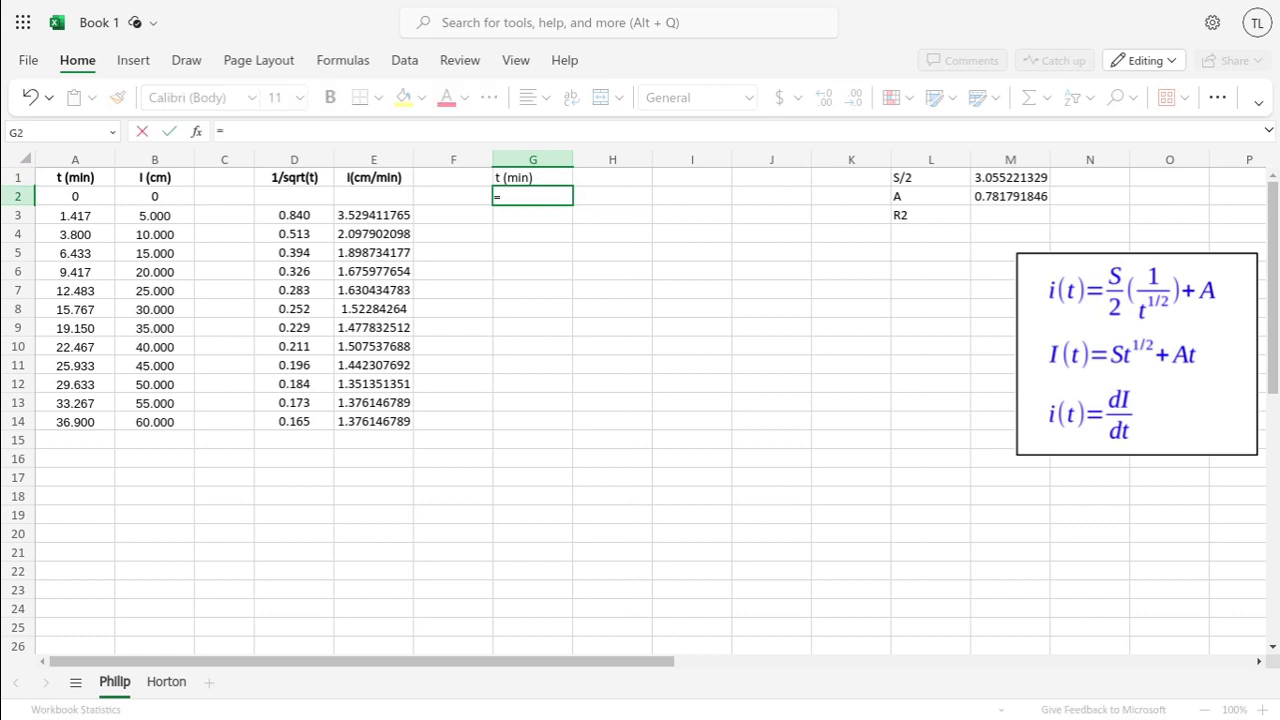
{"action": "type", "text": "A2"}
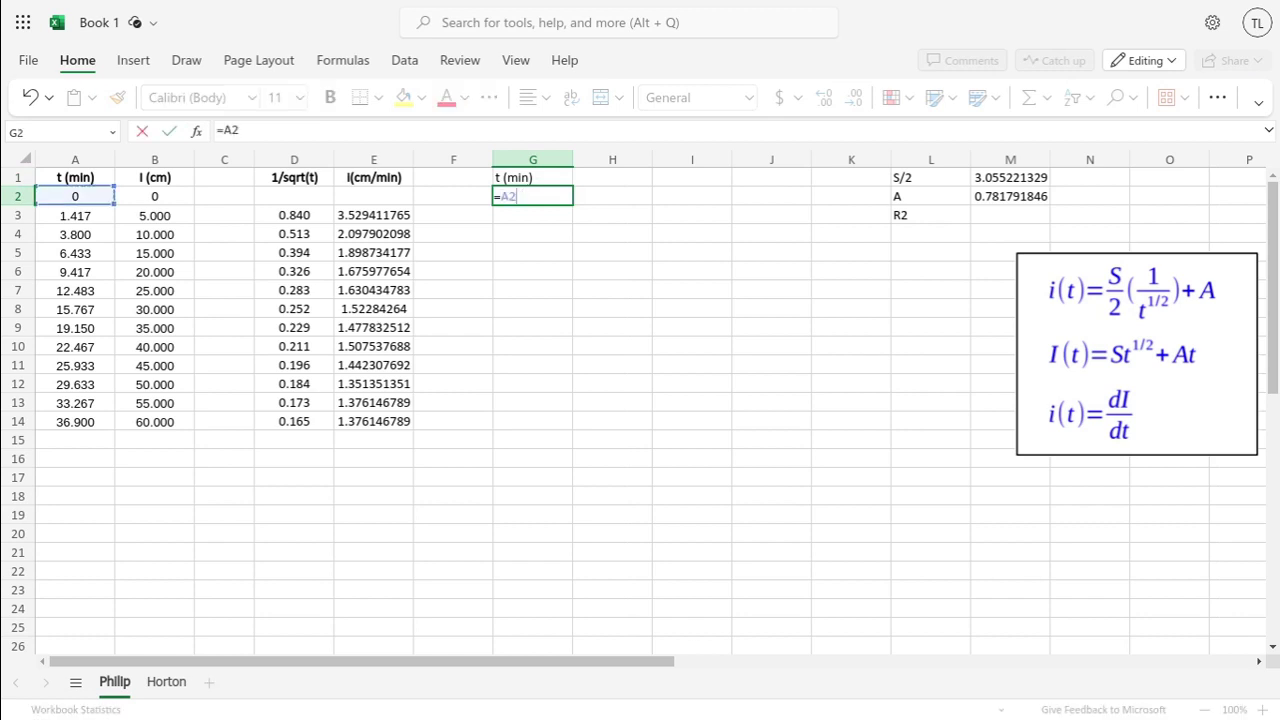
{"action": "key", "text": "Return"}
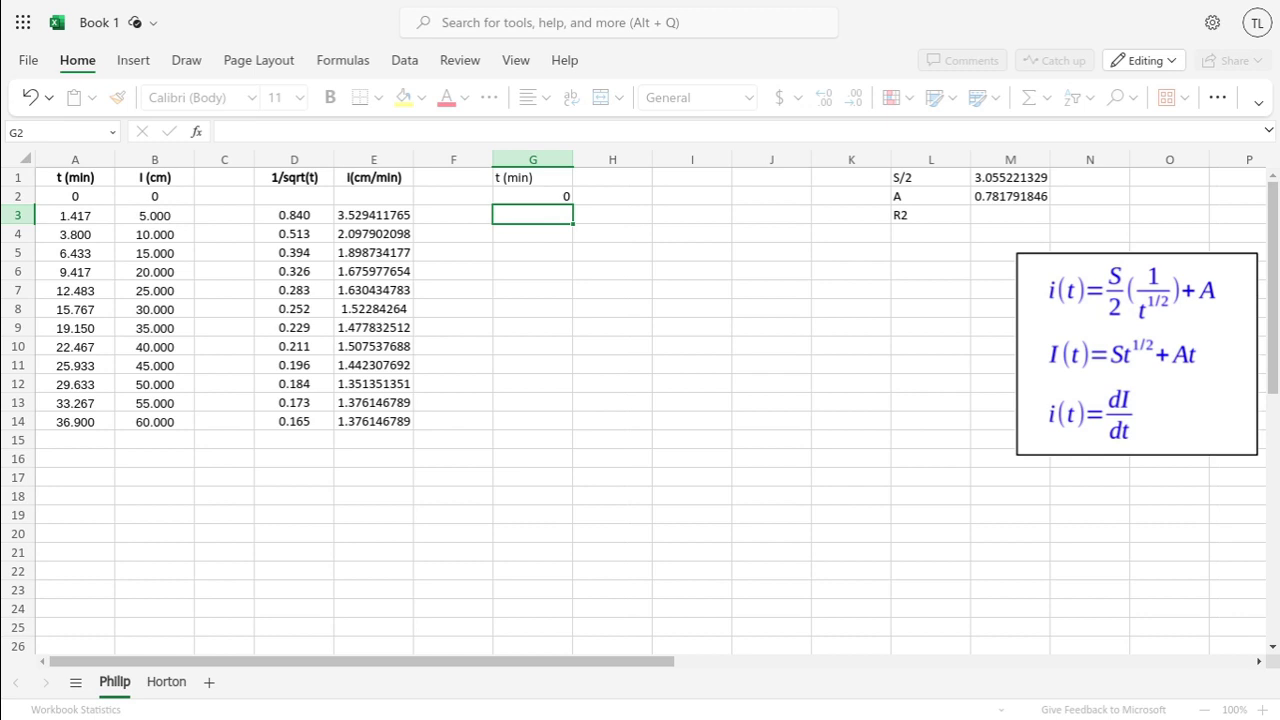
Head H1 'i_obs (cm/min)', correcting 'iobs(cm/min)', and type 'i_pred cm/min)' for I1.
{"action": "left_click", "coordinate": [612, 177]}
{"action": "type", "text": "i"}
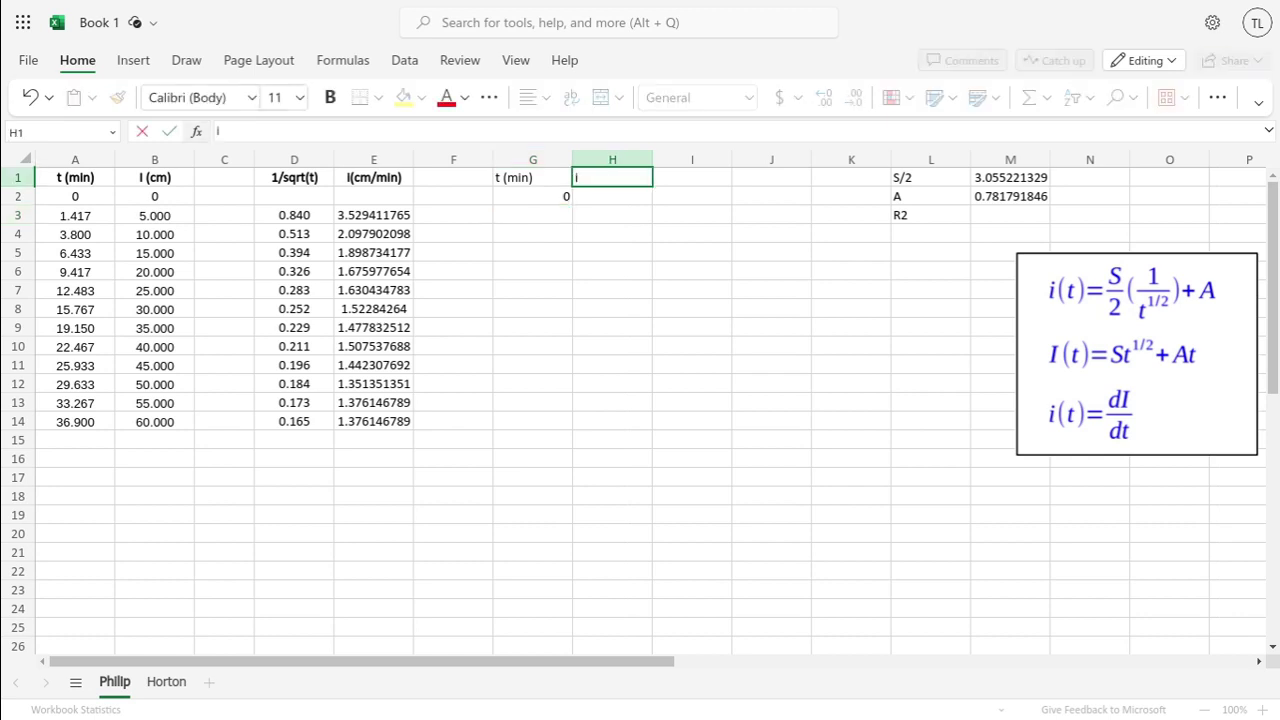
{"action": "type", "text": "obs(cm/min"}
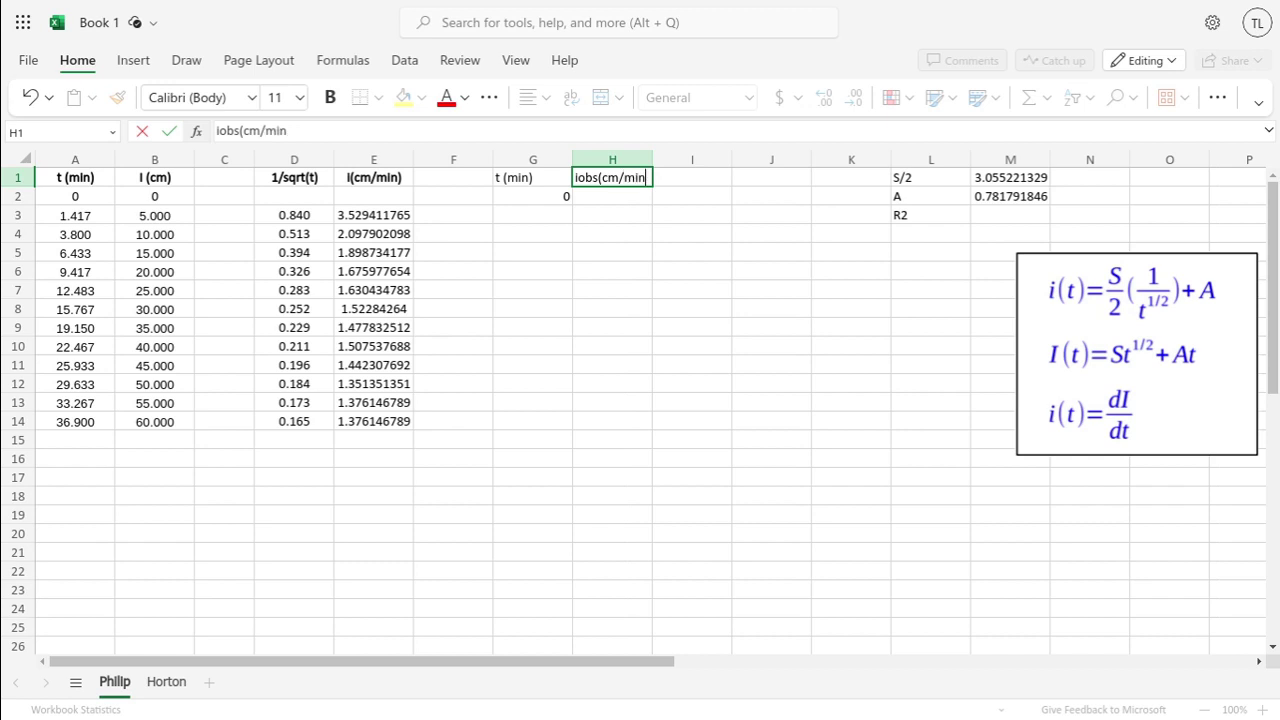
{"action": "type", "text": ")"}
{"action": "key", "text": "Return"}
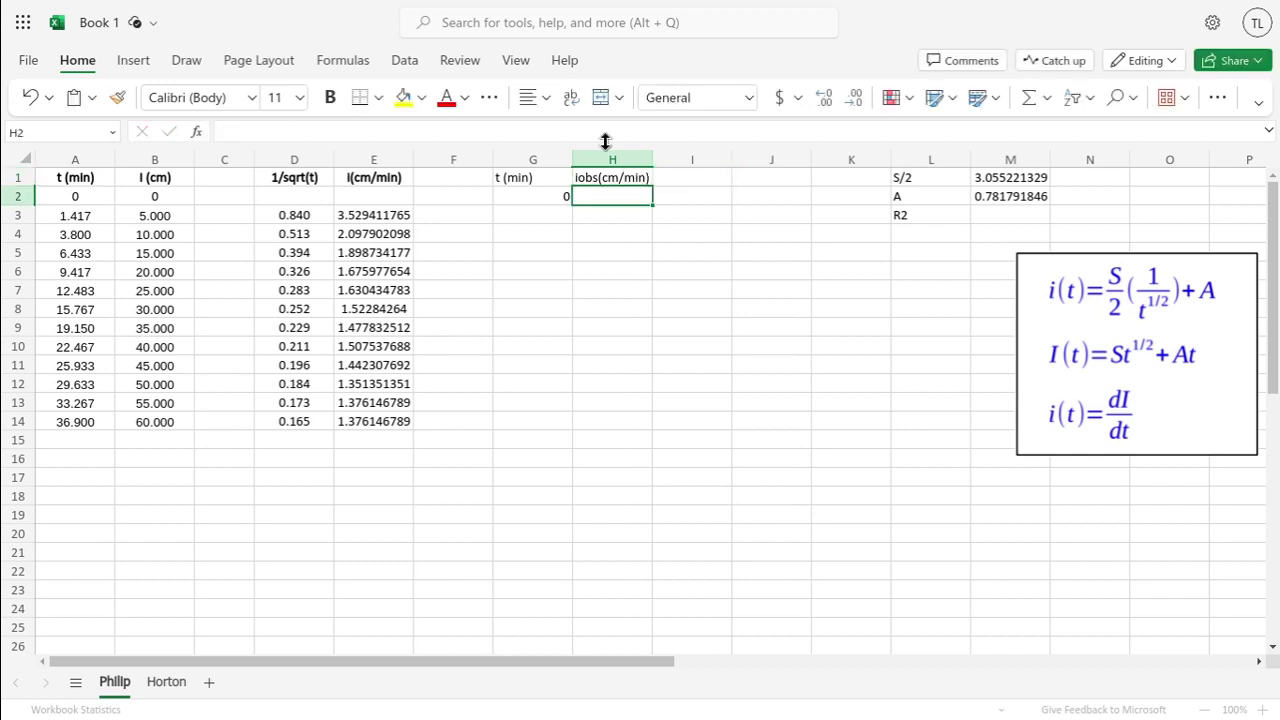
{"action": "left_click", "coordinate": [621, 174]}
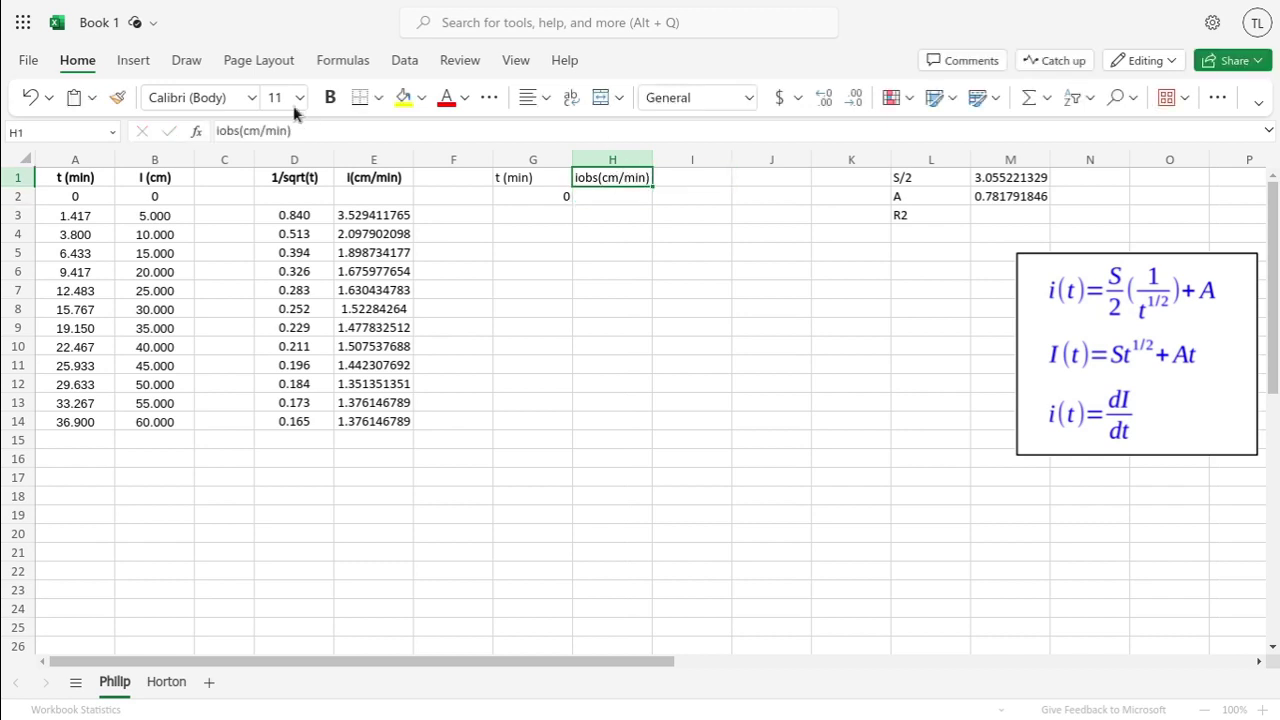
{"action": "left_click", "coordinate": [221, 130]}
{"action": "type", "text": "_"}
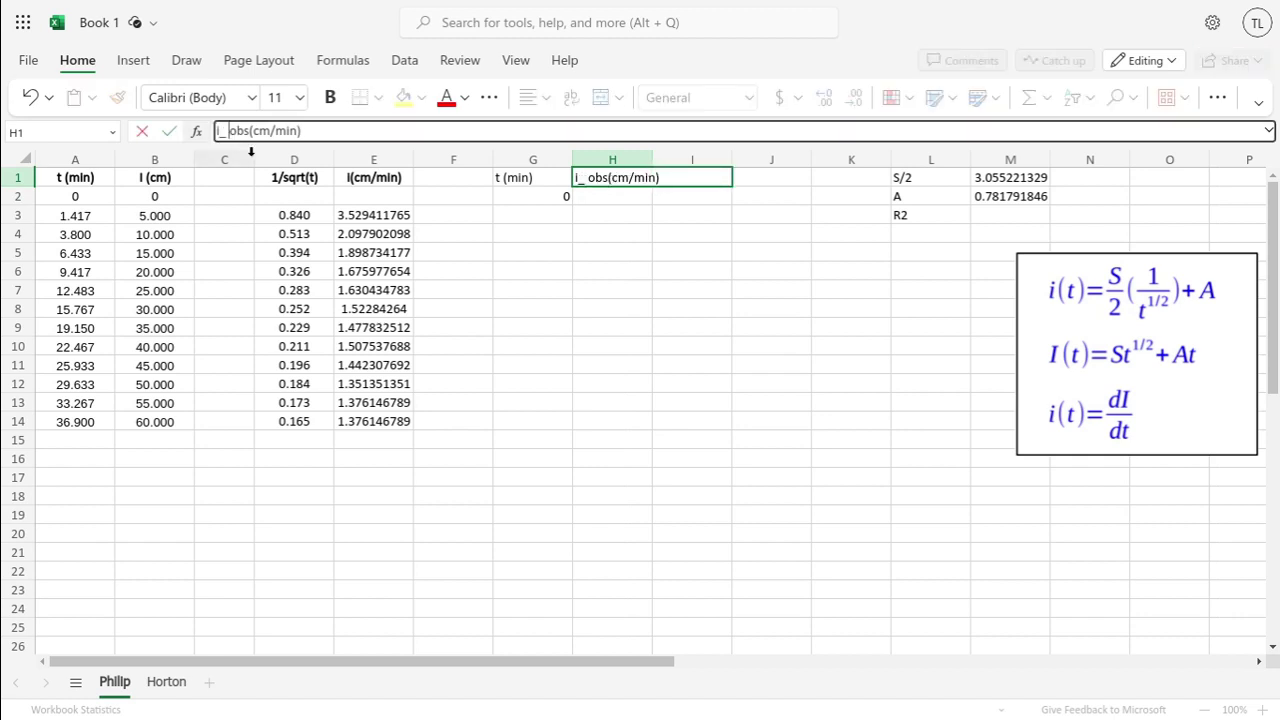
{"action": "key", "text": "shift+Right"}
{"action": "key", "text": "Delete"}
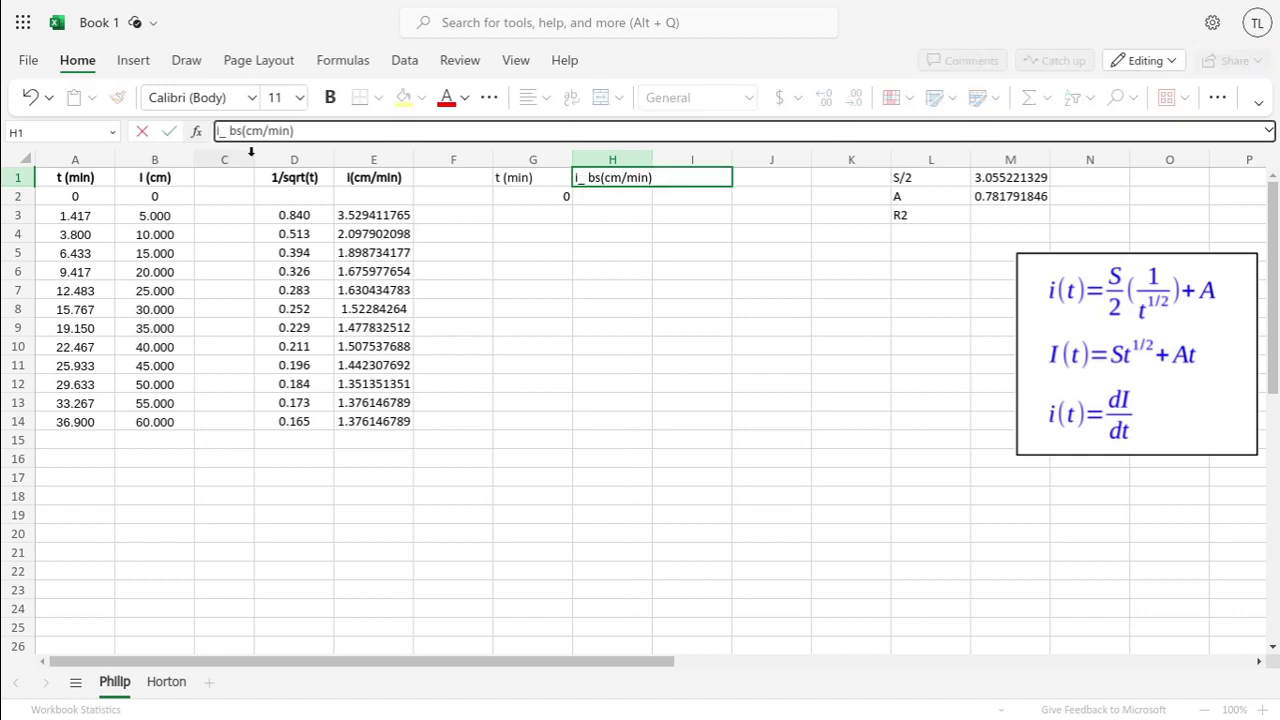
{"action": "type", "text": "0"}
{"action": "key", "text": "BackSpace"}
{"action": "type", "text": "o"}
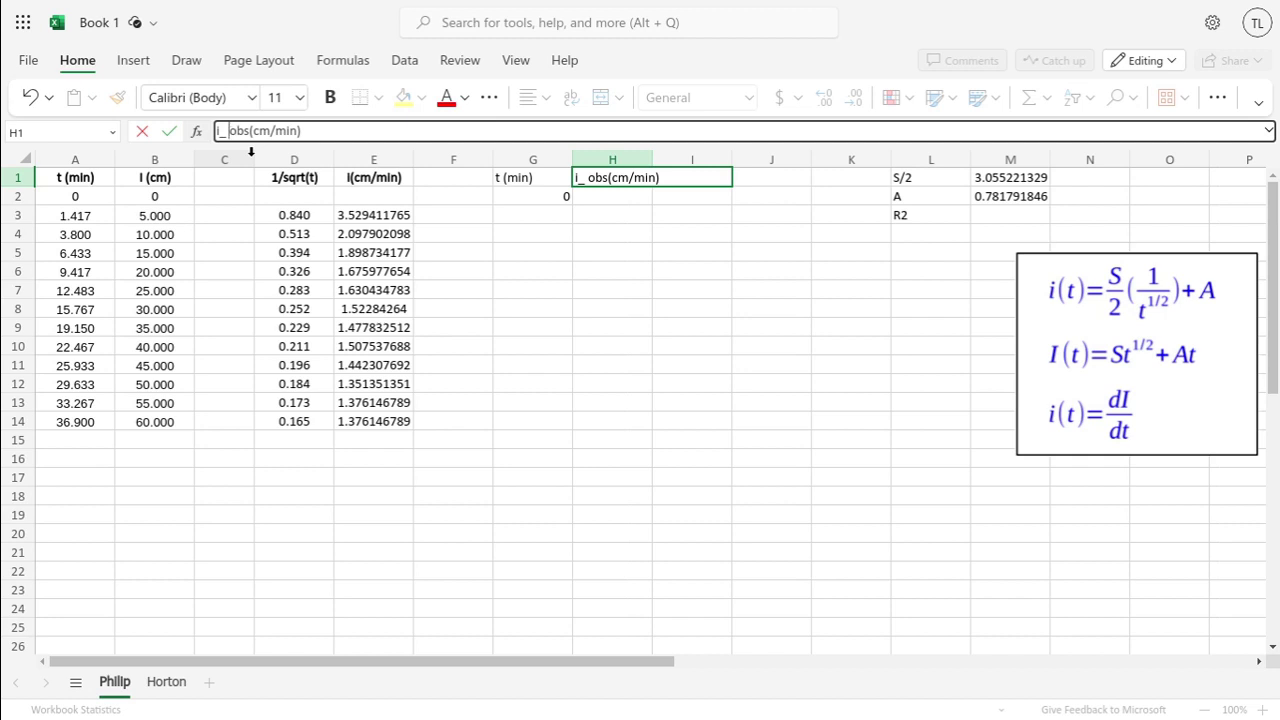
{"action": "key", "text": "Right"}
{"action": "key", "text": "Right"}
{"action": "key", "text": "Left"}
{"action": "key", "text": "Left"}
{"action": "key", "text": "Left"}
{"action": "key", "text": "Left"}
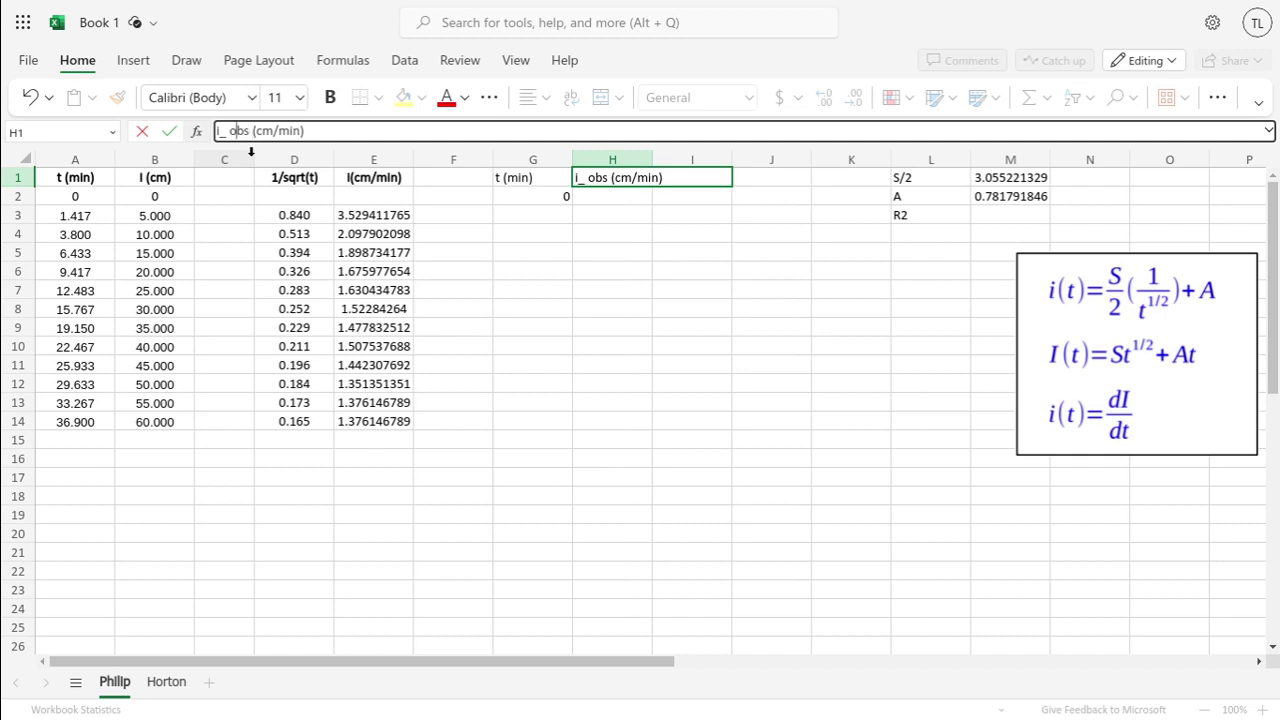
{"action": "key", "text": "Tab"}
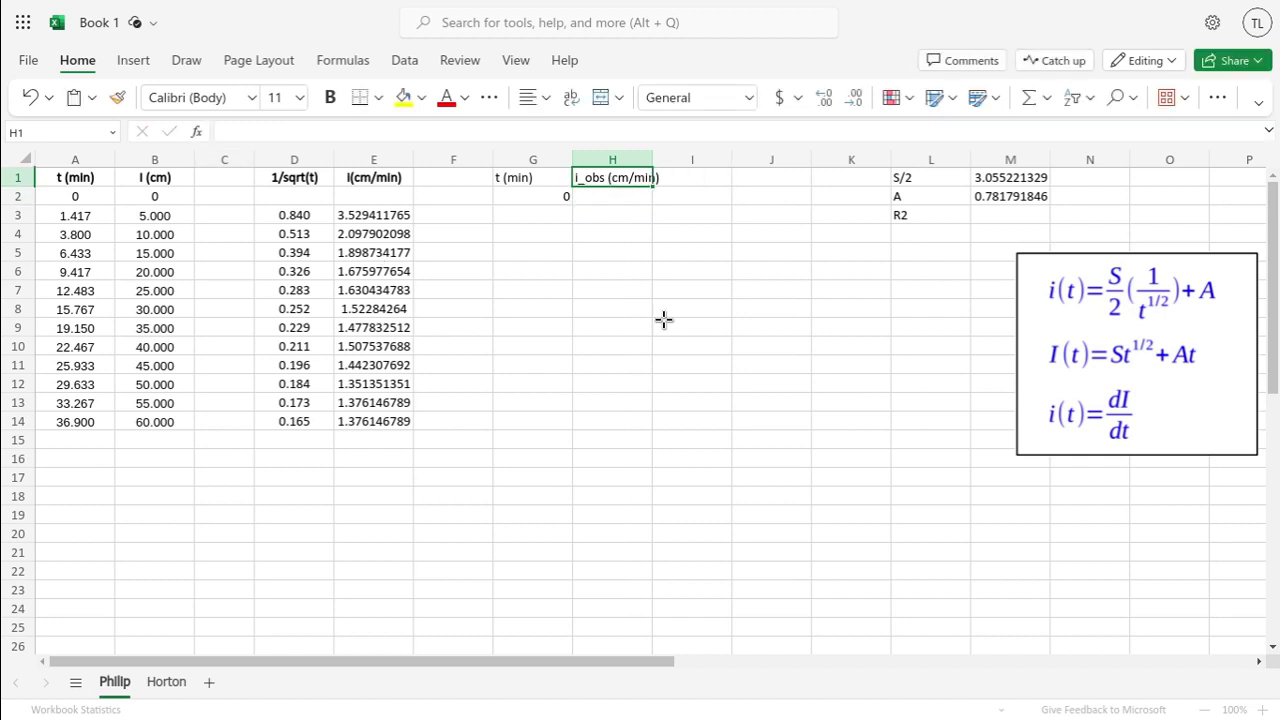
{"action": "type", "text": "i"}
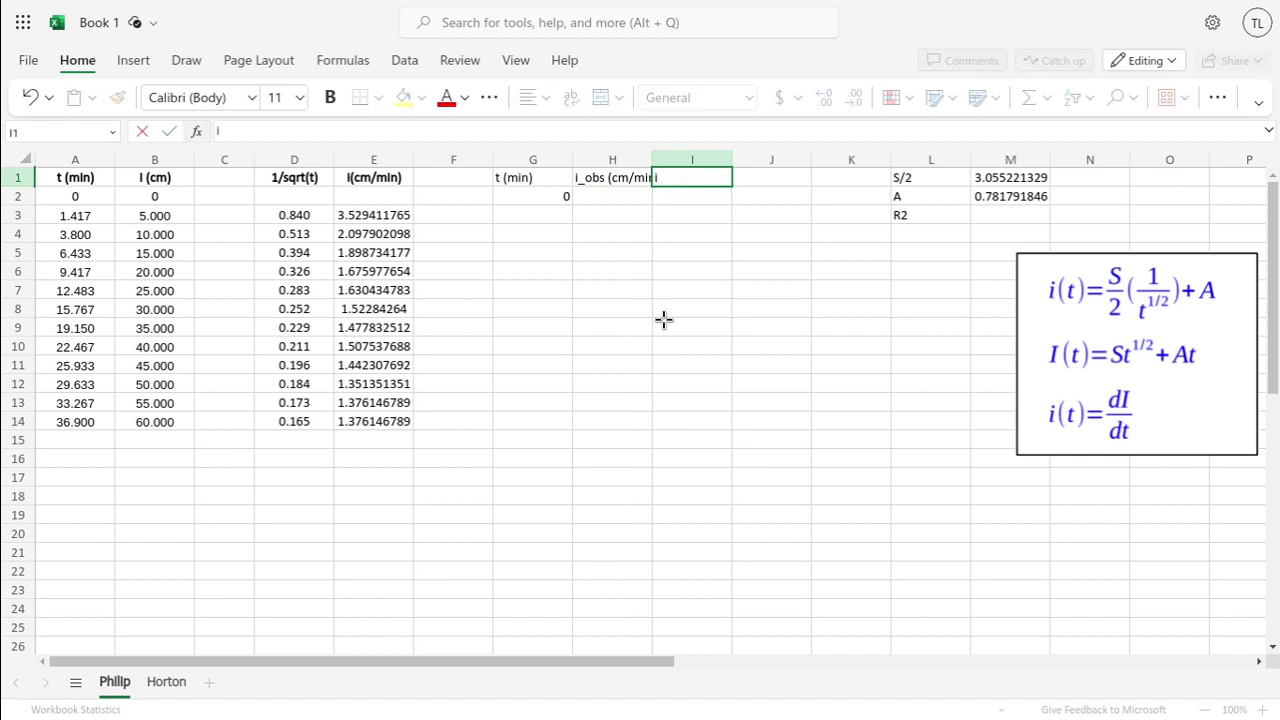
{"action": "type", "text": "_pred cm/min)"}
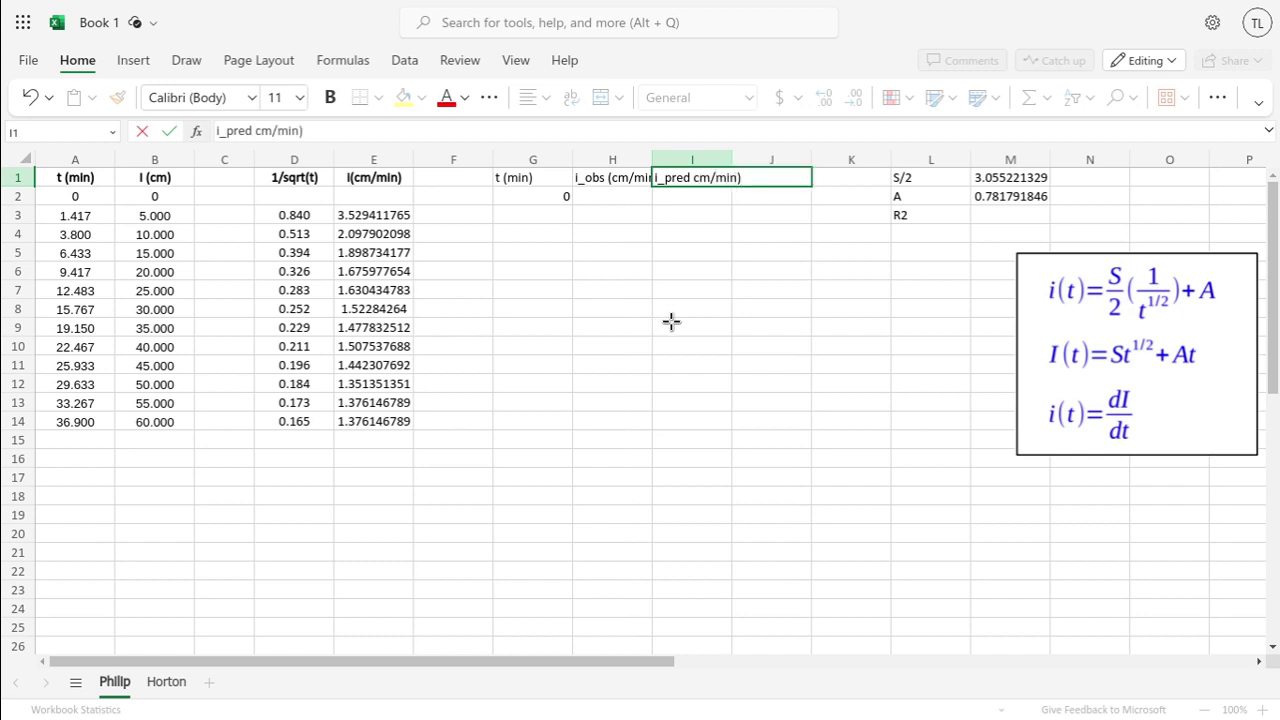
Confirm the I1 heading 'i_pred cm/min)' and widen columns H and I.
{"action": "key", "text": "Return"}
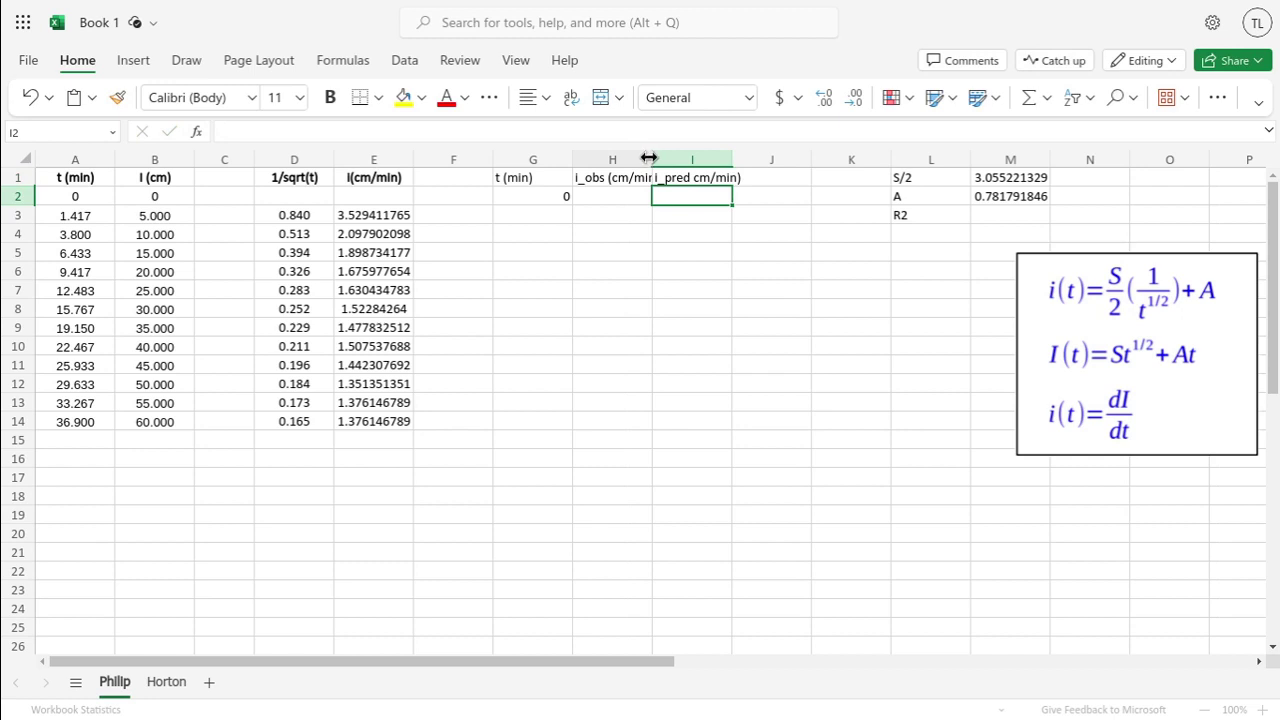
{"action": "left_click_drag", "start_coordinate": [648, 152], "coordinate": [668, 153]}
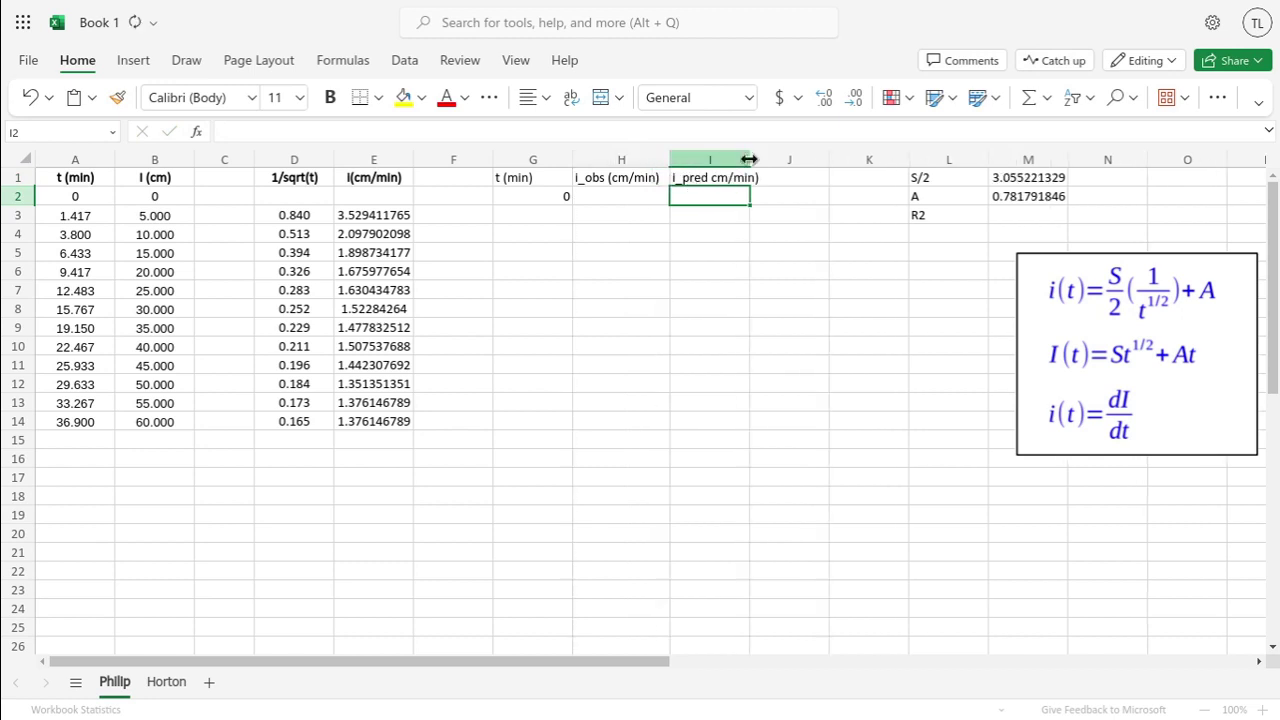
{"action": "left_click_drag", "start_coordinate": [760, 160], "coordinate": [781, 160]}
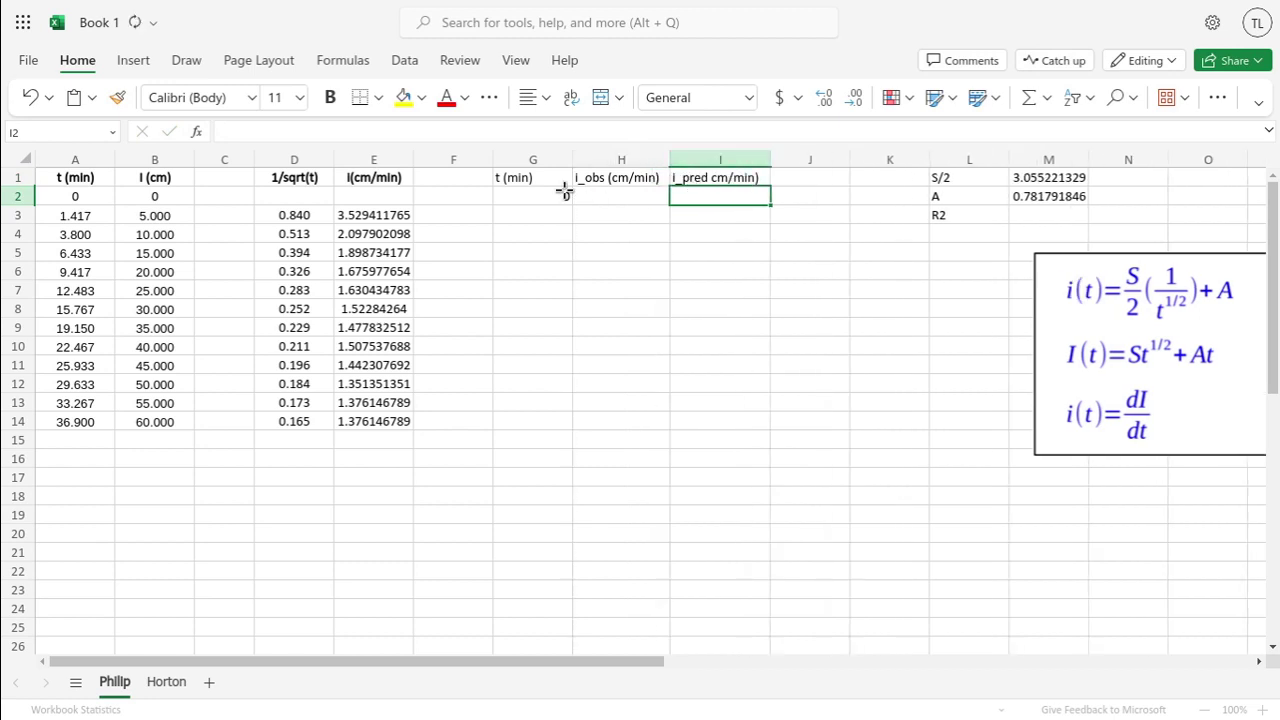
Fill column G with times and column H with =E2 observed rates down to row 14.
{"action": "left_click", "coordinate": [565, 195]}
{"action": "left_click_drag", "start_coordinate": [571, 205], "coordinate": [518, 421]}
{"action": "left_click", "coordinate": [617, 197]}
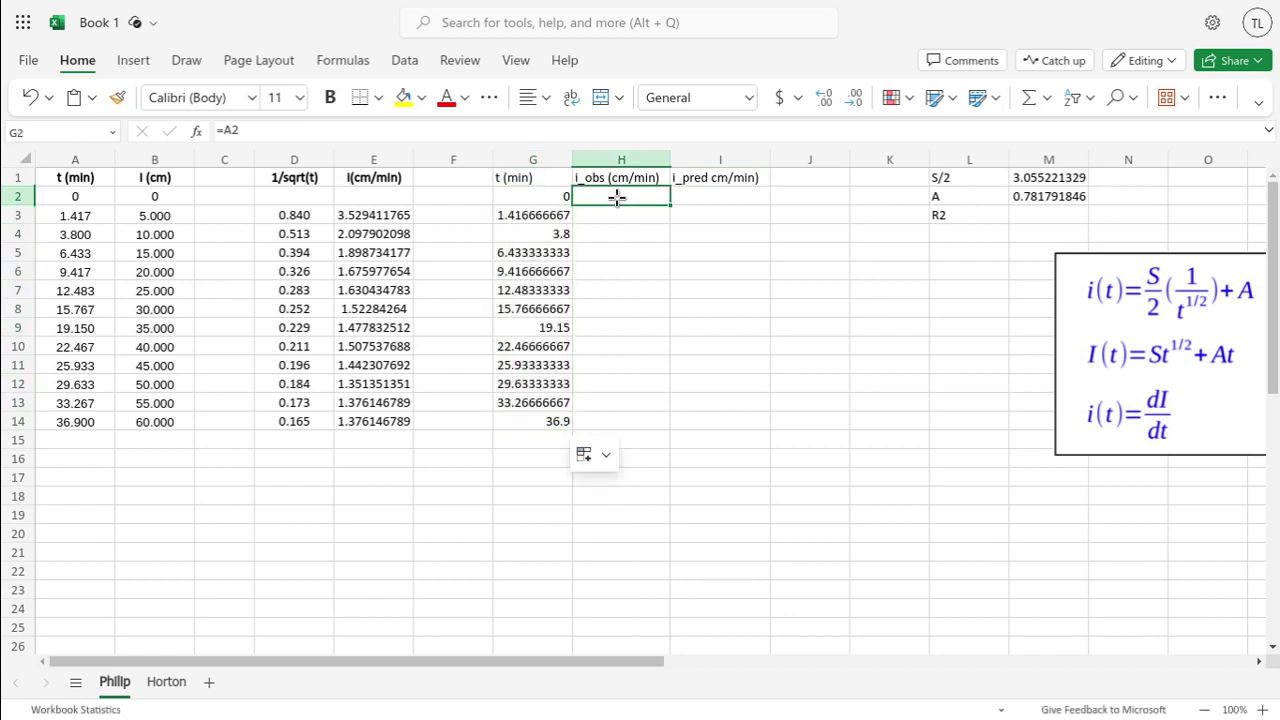
{"action": "type", "text": "="}
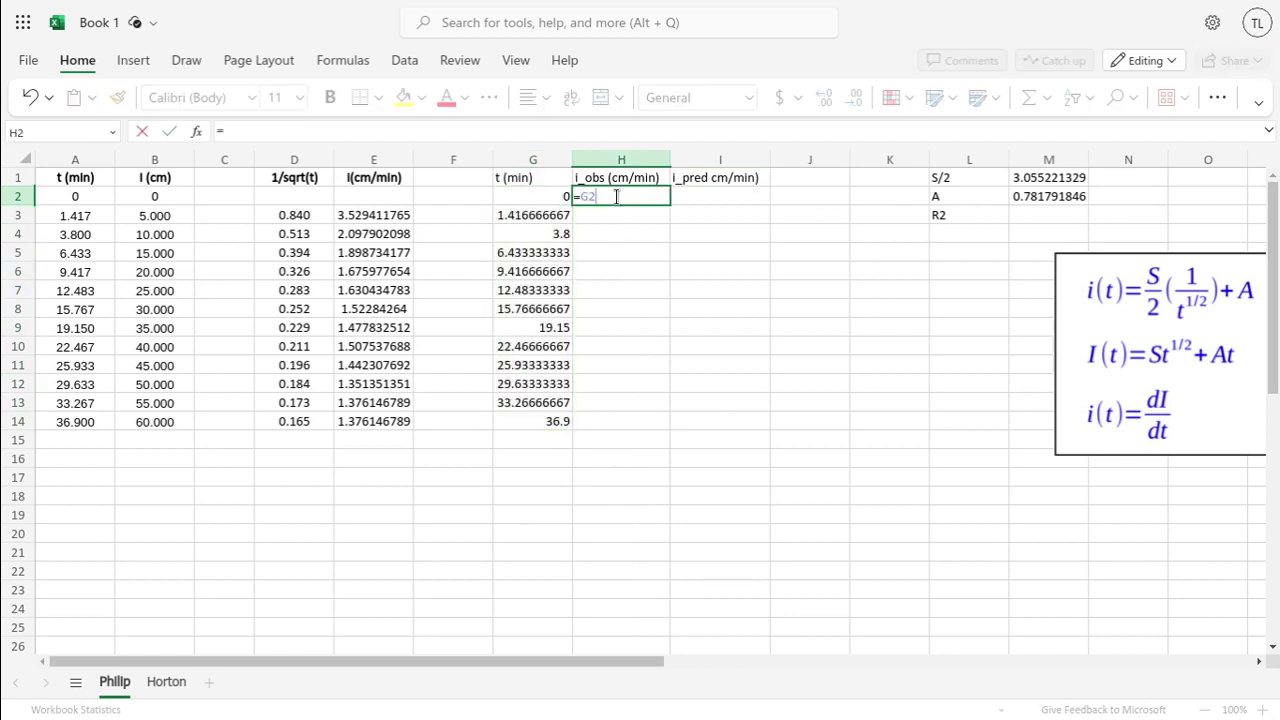
{"action": "key", "text": "Left"}
{"action": "key", "text": "Left"}
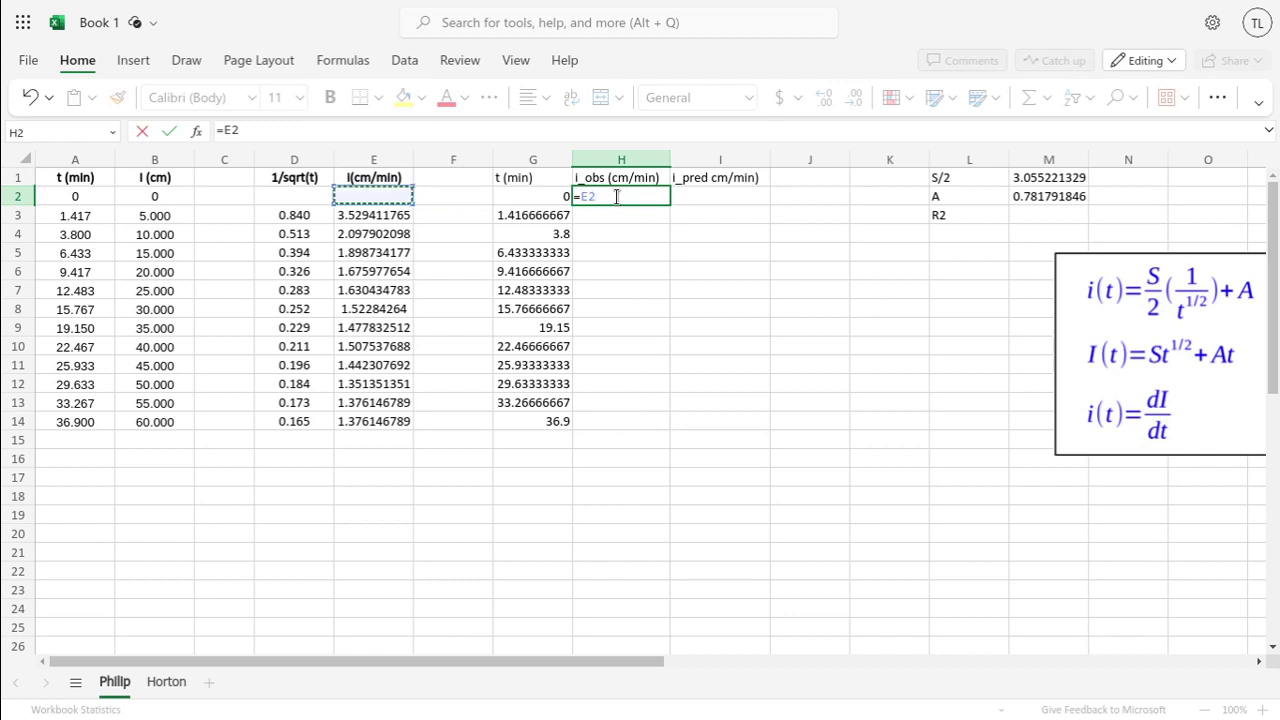
{"action": "key", "text": "Return"}
{"action": "left_click", "coordinate": [662, 198]}
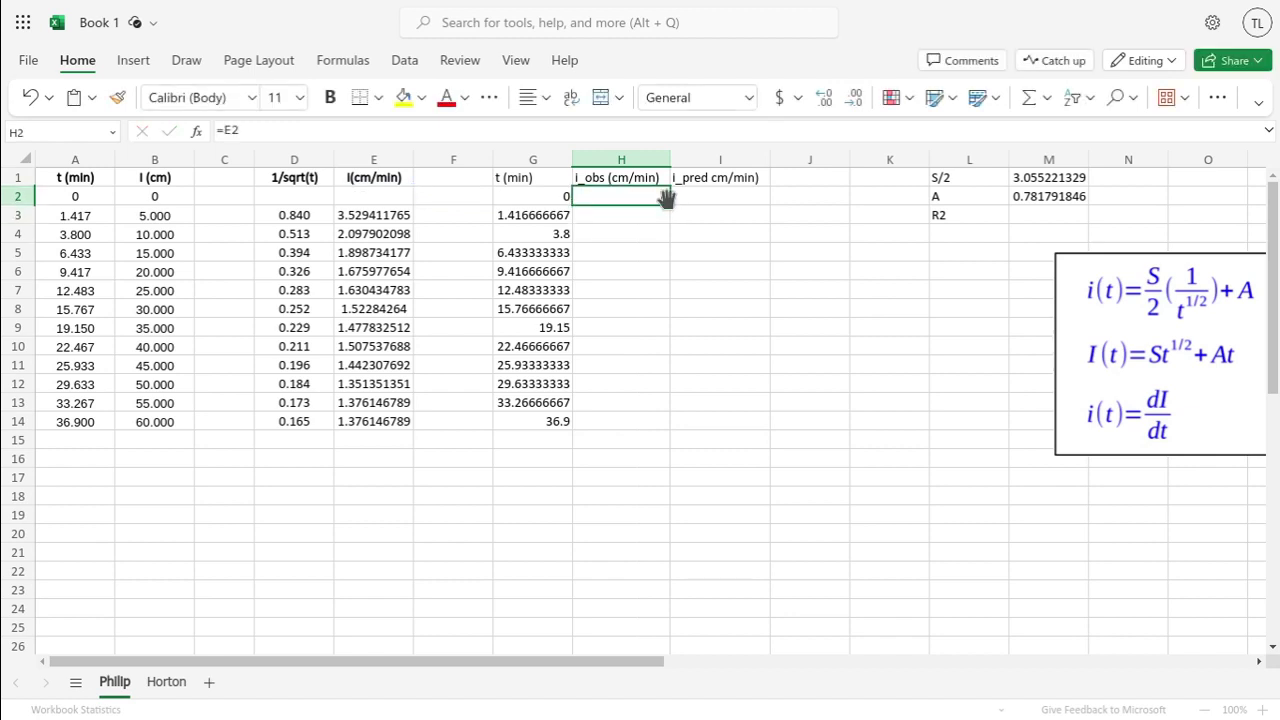
{"action": "left_click_drag", "start_coordinate": [665, 198], "coordinate": [637, 426]}
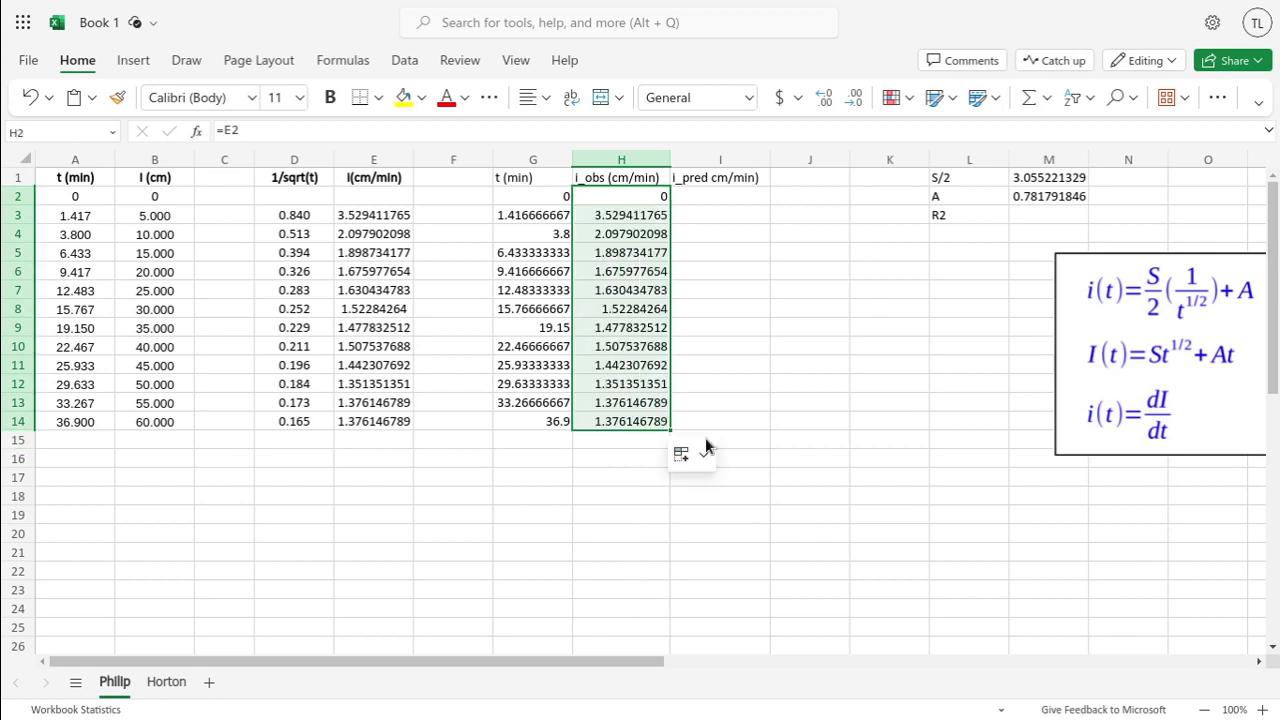
{"action": "left_click", "coordinate": [632, 233]}
Clear the zero values from G2:H2.
{"action": "key", "text": "Right"}
{"action": "key", "text": "Up"}
{"action": "key", "text": "Up"}
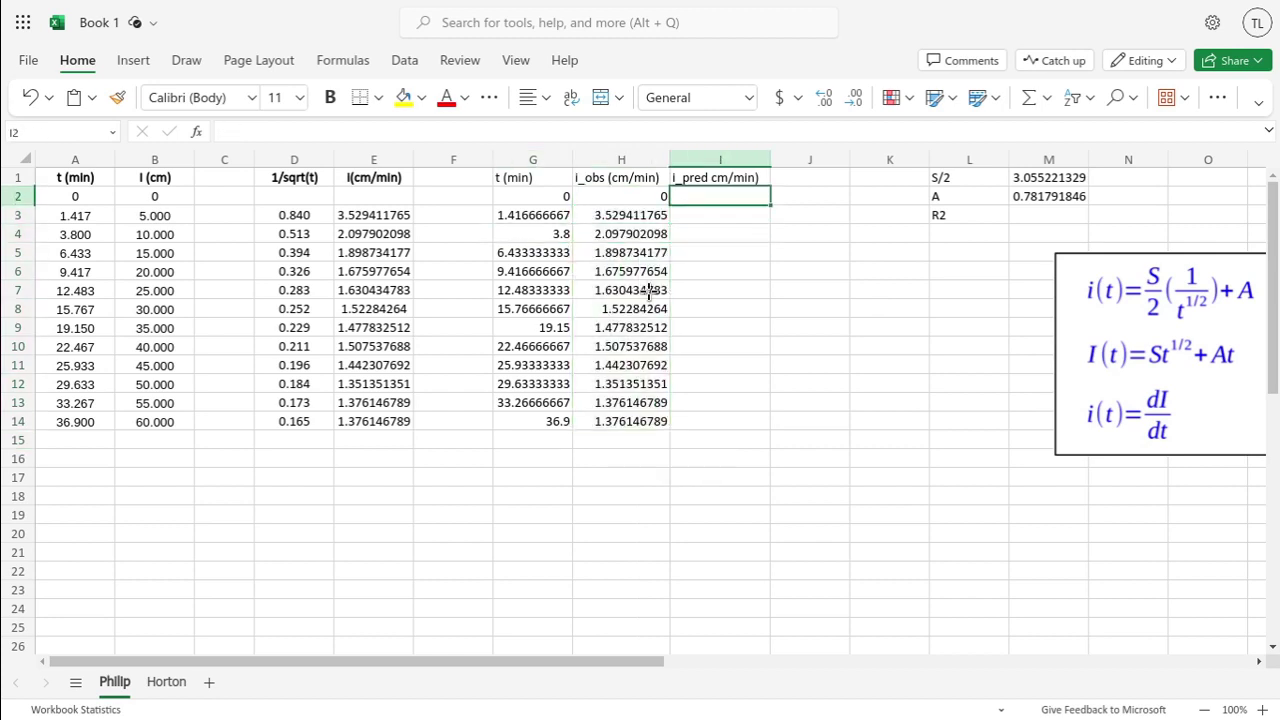
{"action": "key", "text": "Left"}
{"action": "key", "text": "shift+Left"}
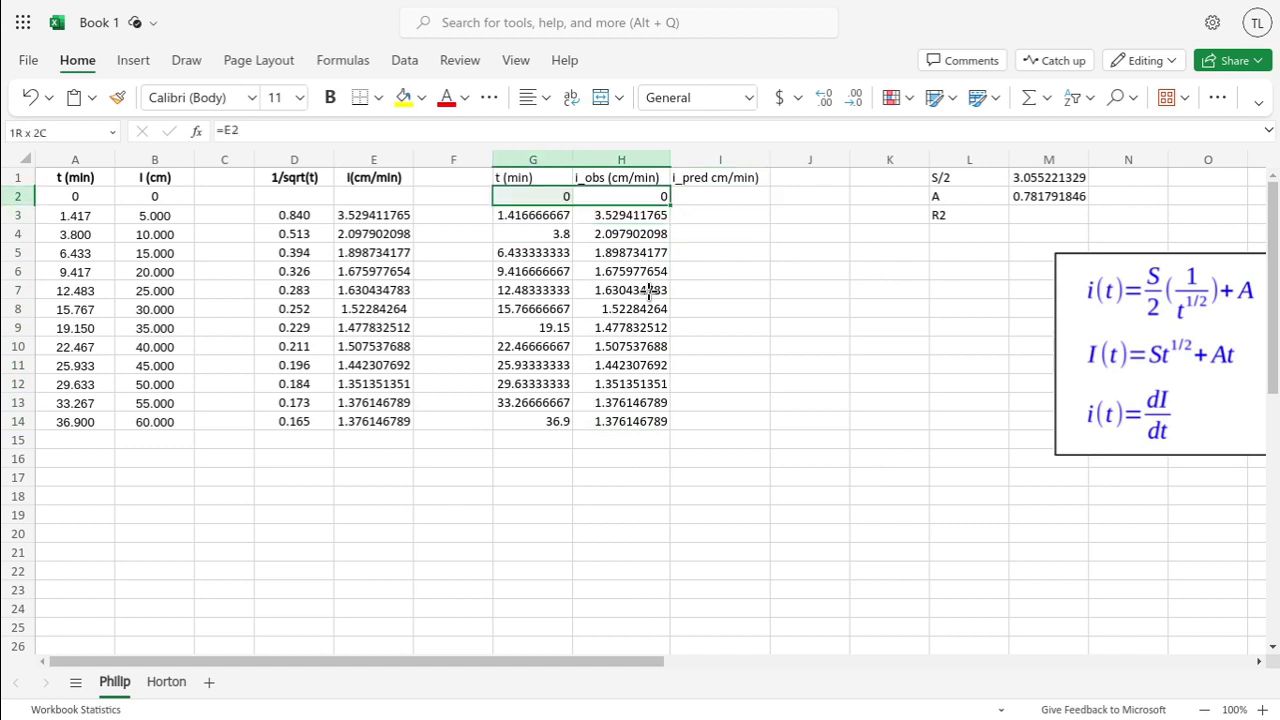
{"action": "key", "text": "Right"}
{"action": "key", "text": "Down"}
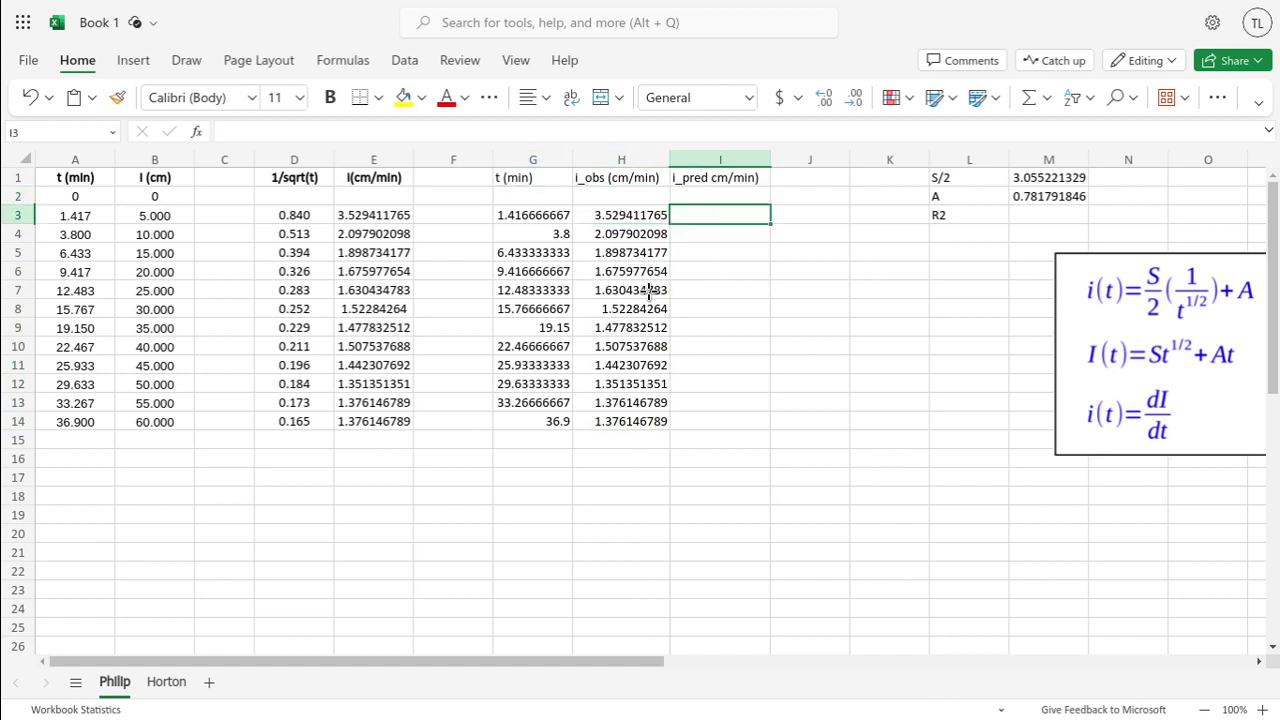
Begin the I3 formula with the absolute S/2 reference $M$1 followed by a multiplication.
{"action": "type", "text": "="}
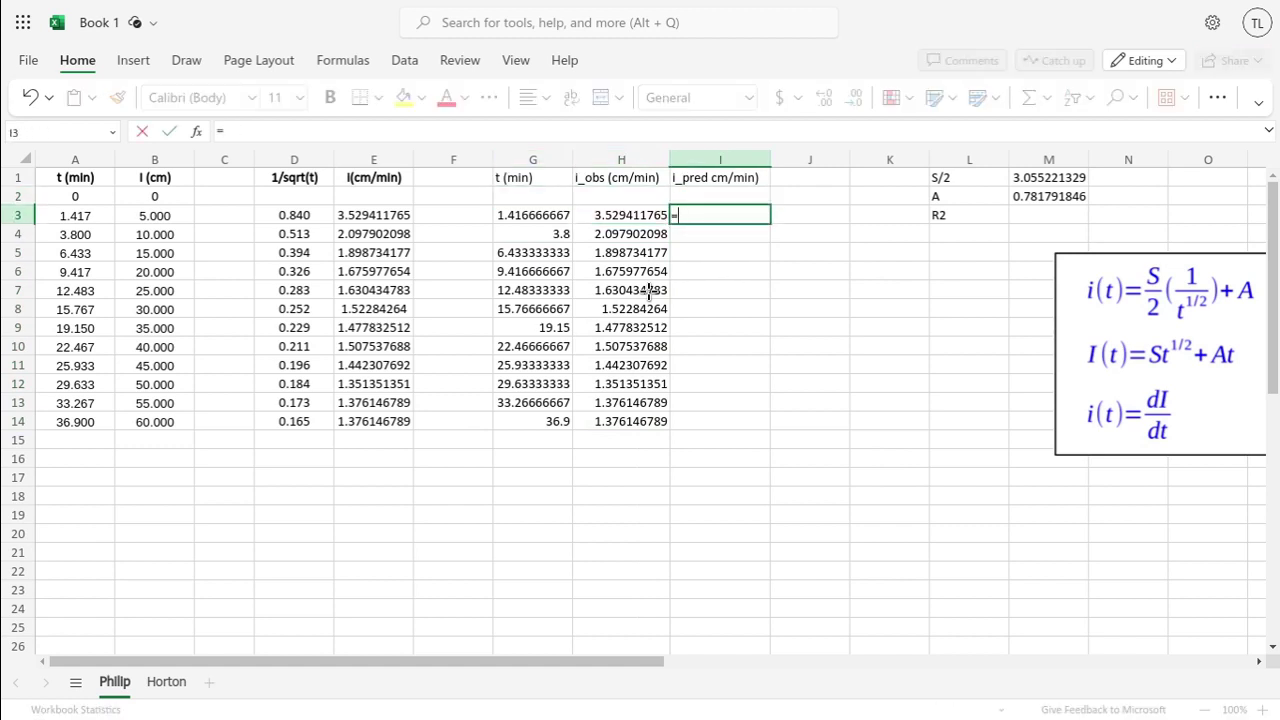
{"action": "key", "text": "Right"}
{"action": "key", "text": "Right"}
{"action": "key", "text": "Right"}
{"action": "key", "text": "Up"}
{"action": "key", "text": "Up"}
{"action": "key", "text": "Right"}
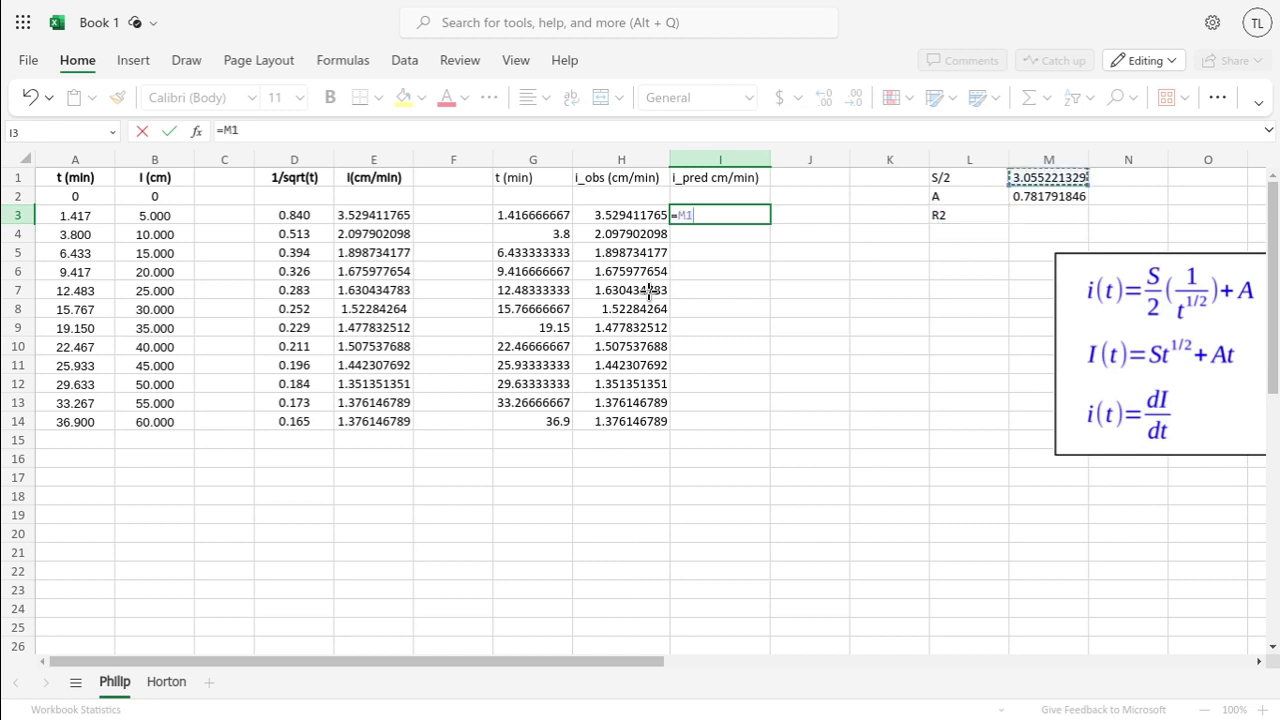
{"action": "left_click", "coordinate": [294, 126]}
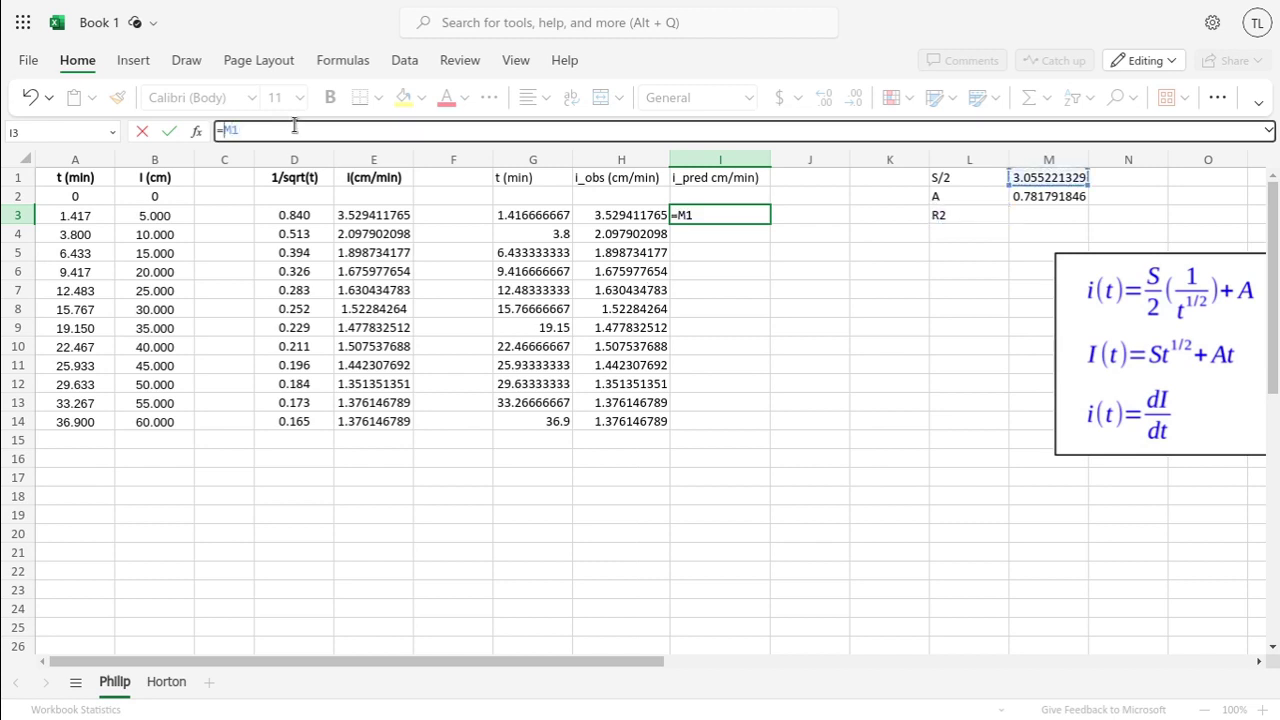
{"action": "key", "text": "Left"}
{"action": "key", "text": "Left"}
{"action": "type", "text": "$"}
{"action": "key", "text": "Right"}
{"action": "type", "text": "$"}
{"action": "key", "text": "Right"}
{"action": "type", "text": "*"}
Complete I3 as =$M$1*G3+$M$2, making M2 absolute with F4.
{"action": "left_click", "coordinate": [731, 218]}
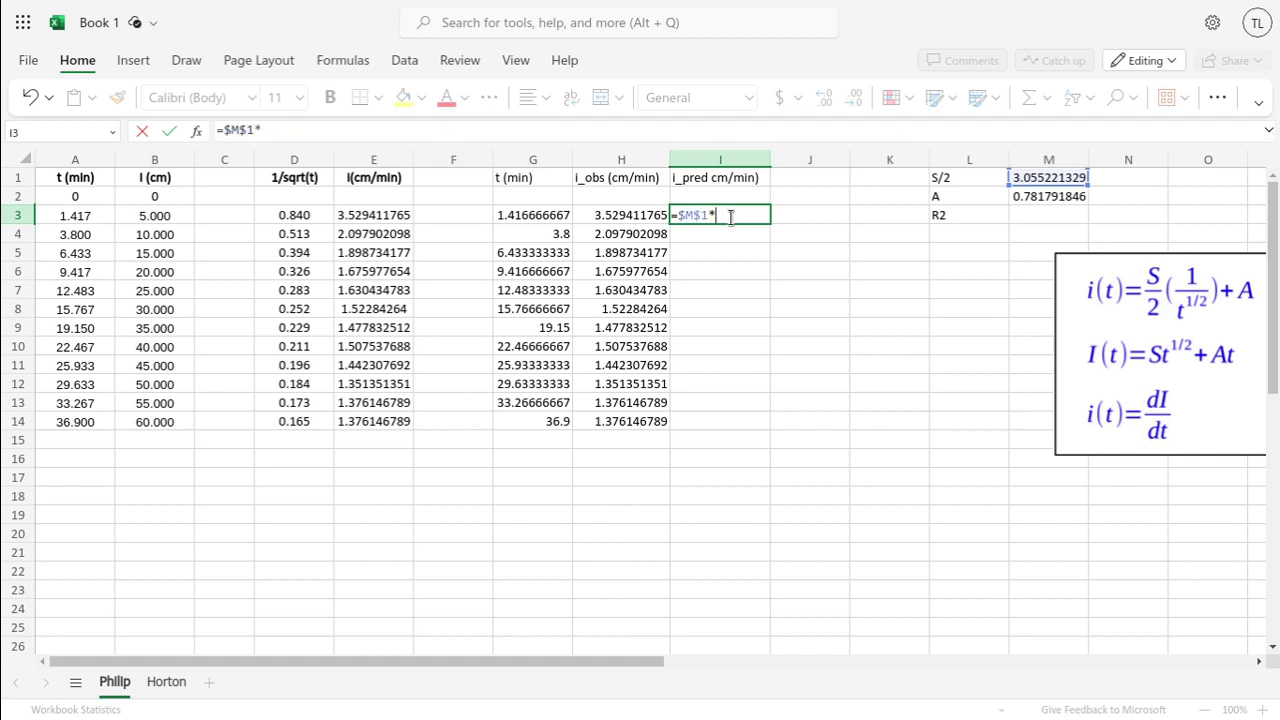
{"action": "left_click", "coordinate": [536, 215]}
{"action": "type", "text": "+"}
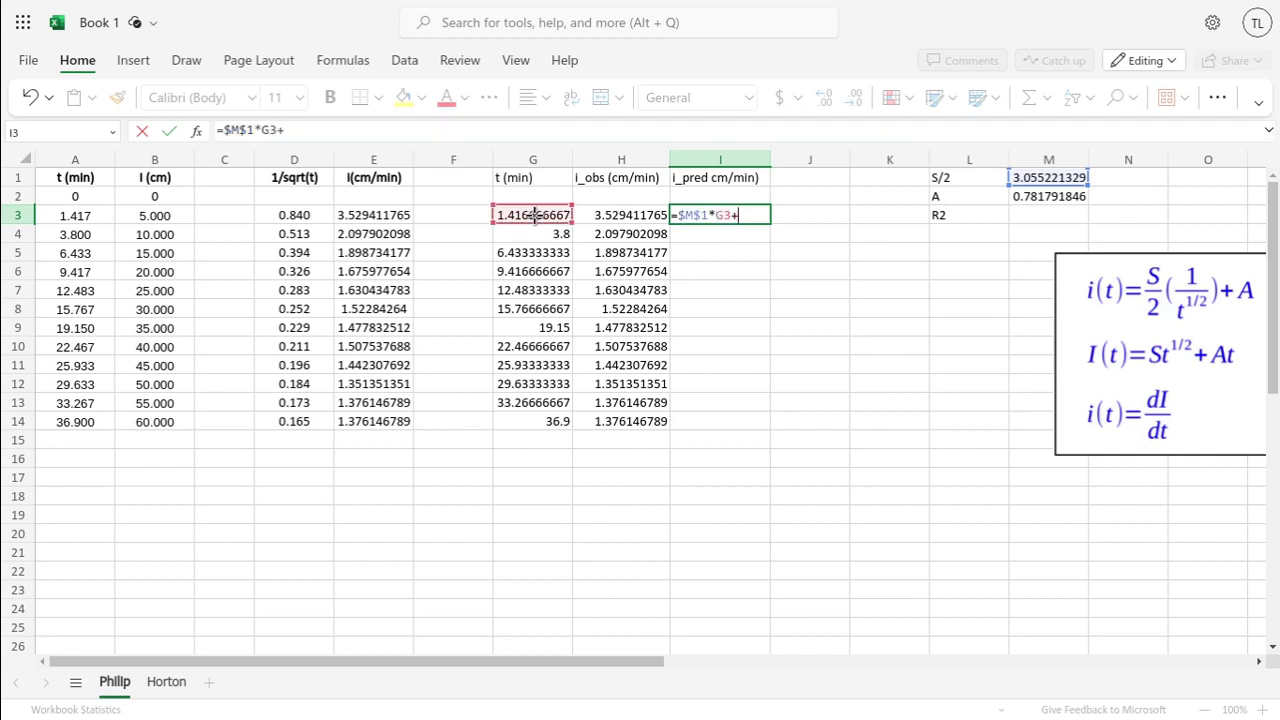
{"action": "left_click", "coordinate": [1071, 199]}
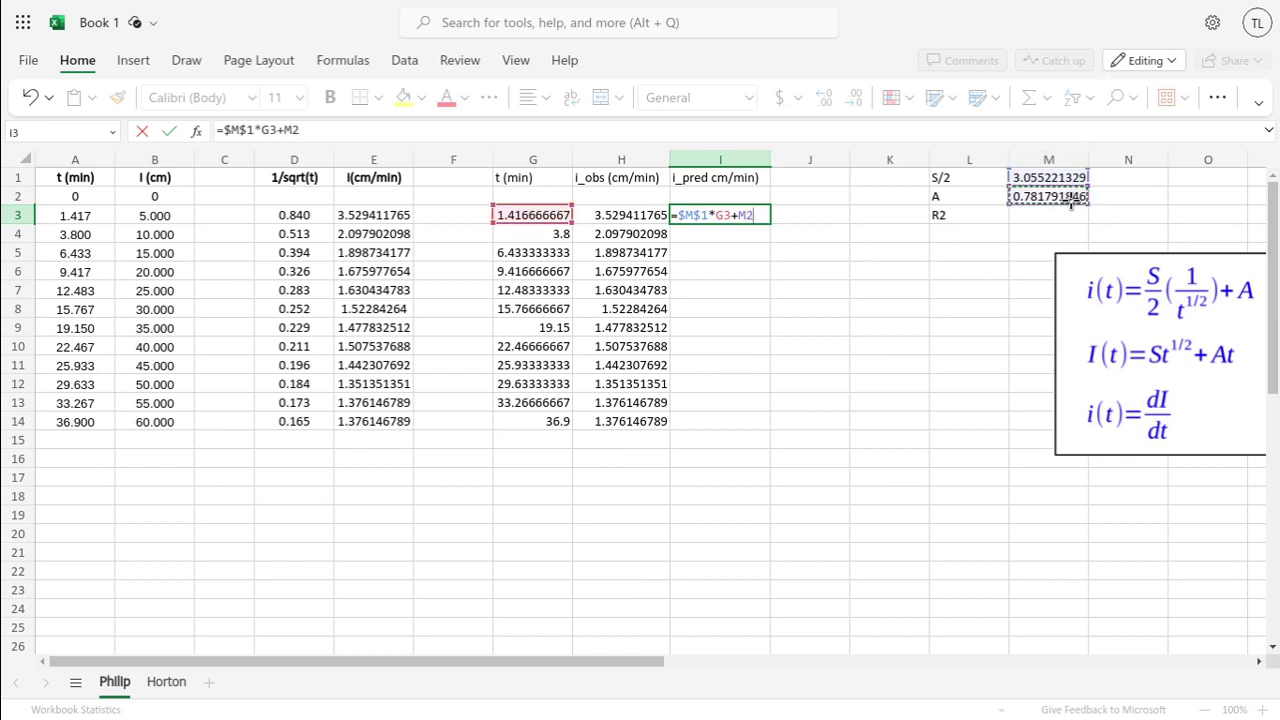
{"action": "left_click", "coordinate": [320, 131]}
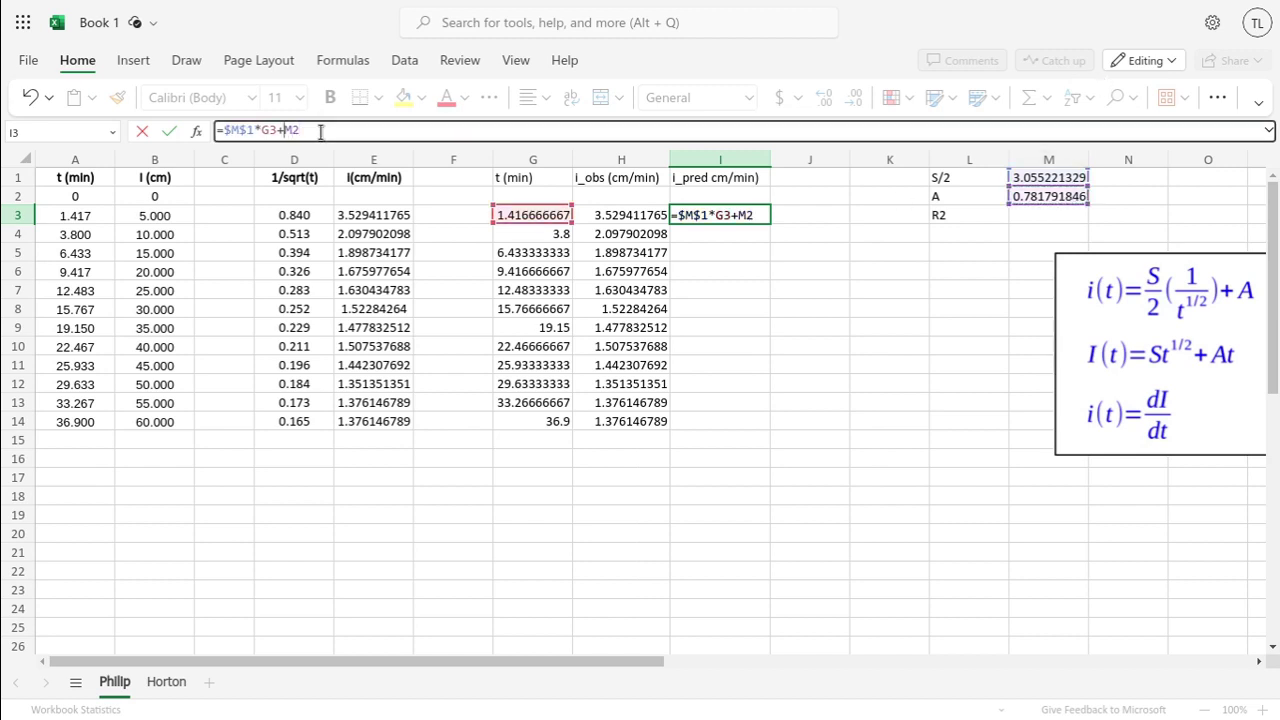
{"action": "key", "text": "F4"}
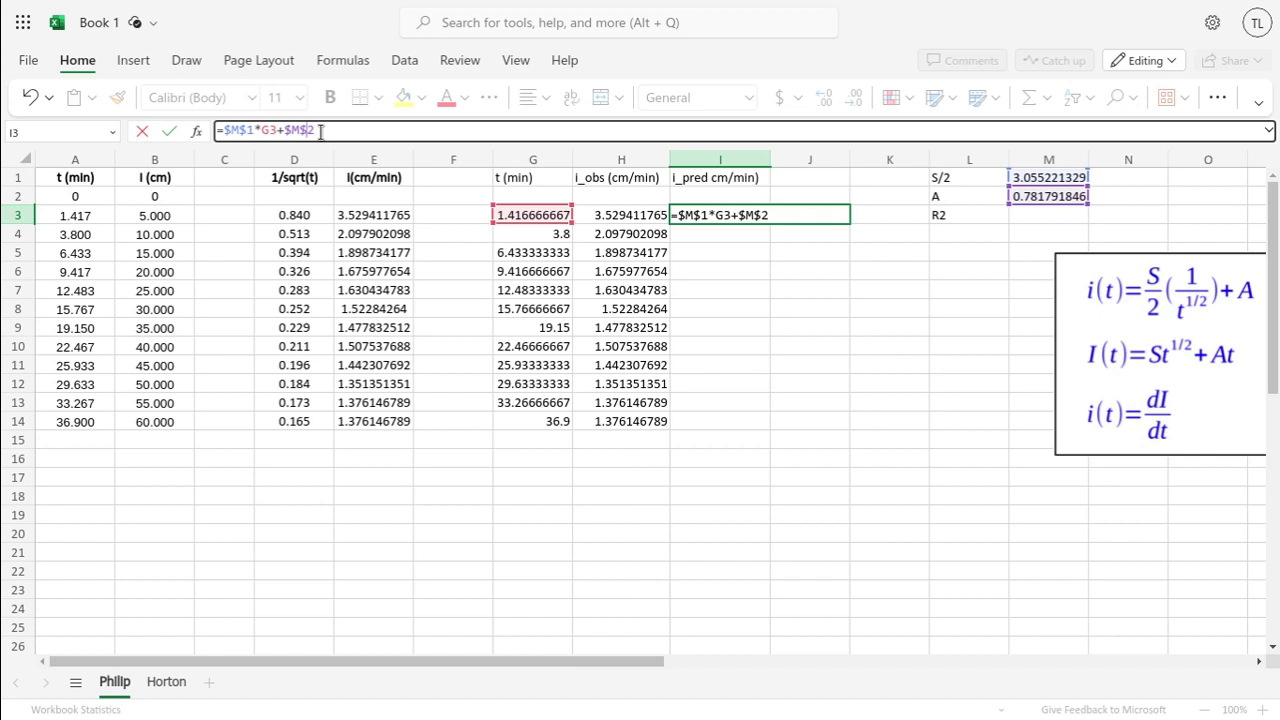
{"action": "key", "text": "Return"}
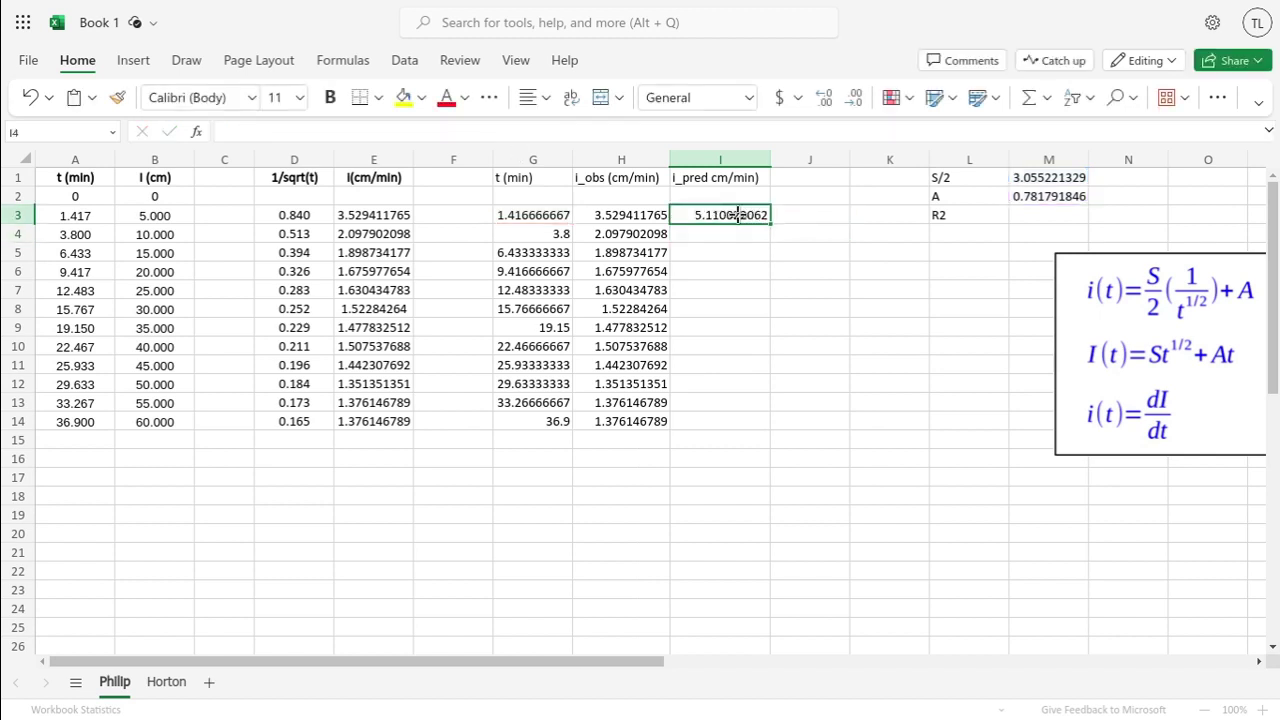
Fill the I3 prediction formula down to I14, giving 5.110022062 to 113.5194589.
{"action": "left_click", "coordinate": [738, 214]}
{"action": "left_click_drag", "start_coordinate": [771, 234], "coordinate": [740, 262]}
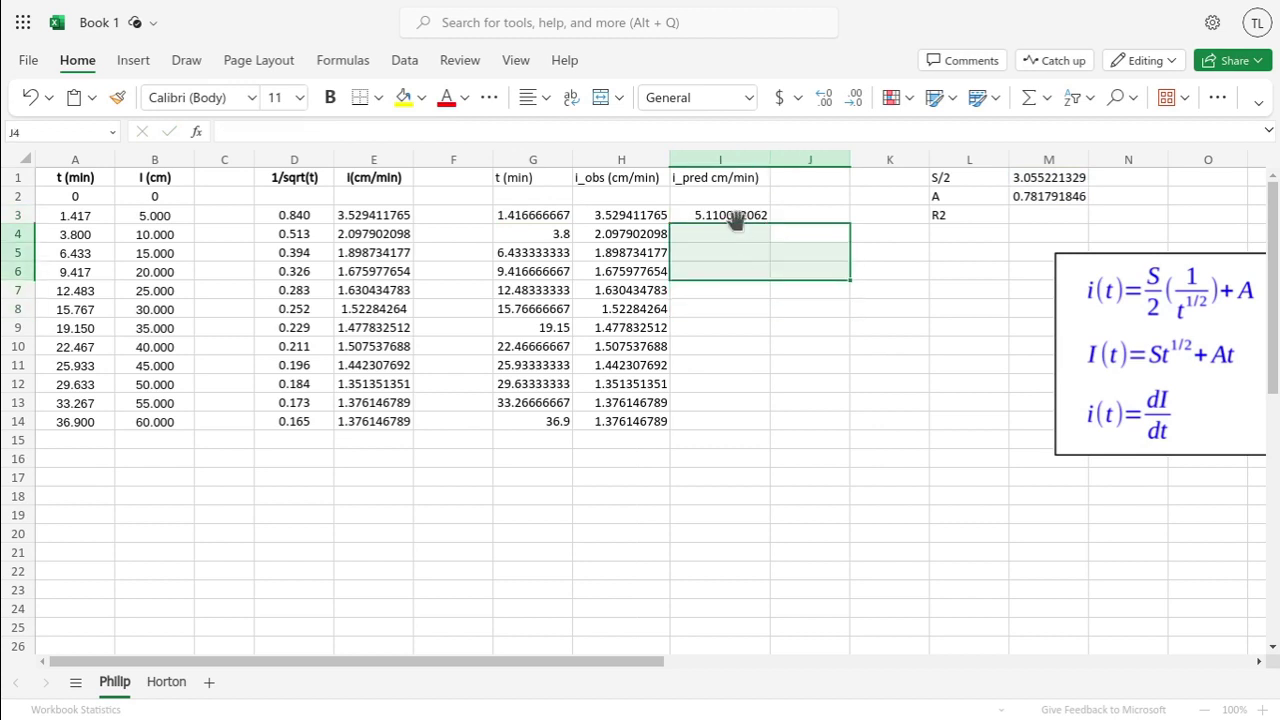
{"action": "left_click", "coordinate": [735, 218]}
{"action": "left_click_drag", "start_coordinate": [773, 224], "coordinate": [746, 440]}
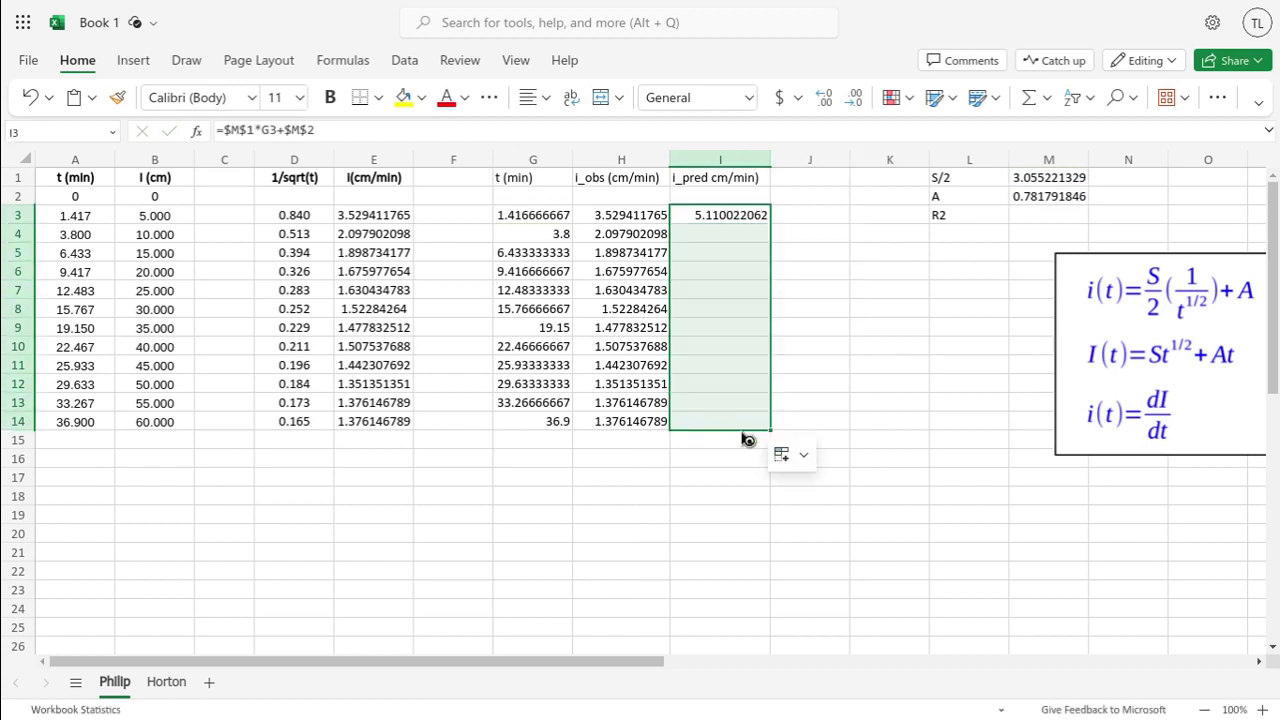
{"action": "left_click", "coordinate": [723, 457]}
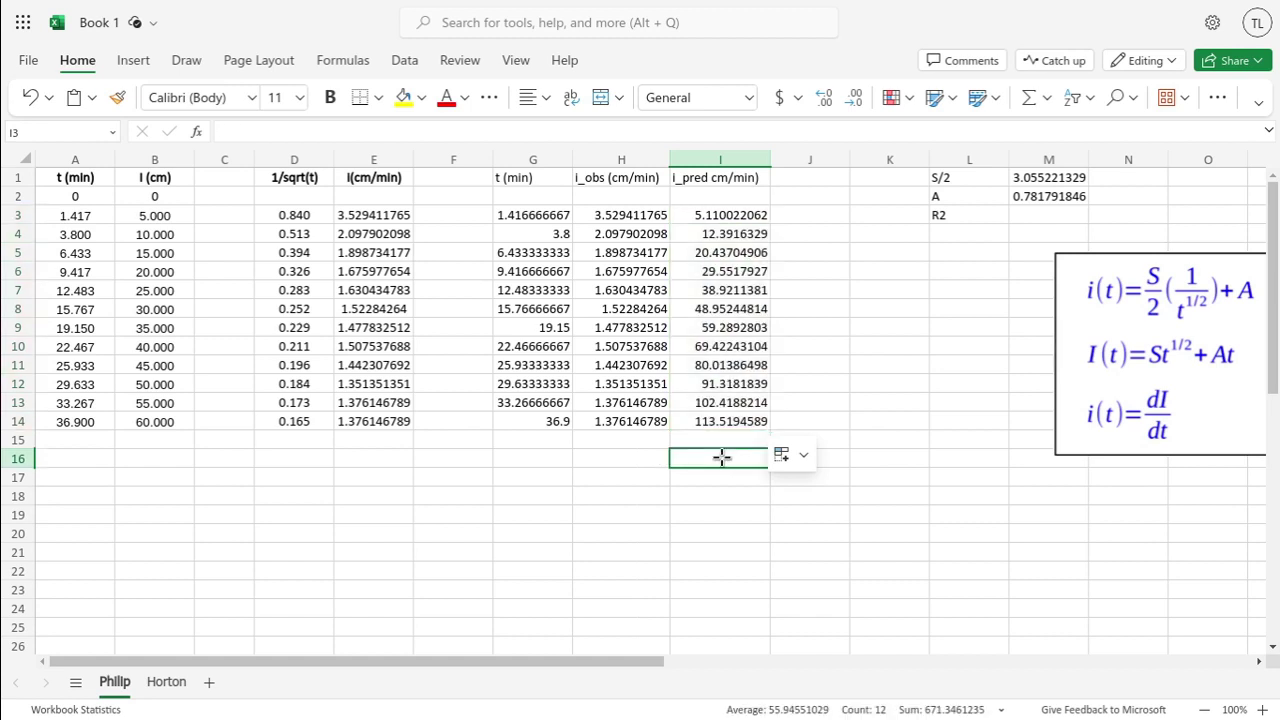
{"action": "left_click", "coordinate": [709, 215]}
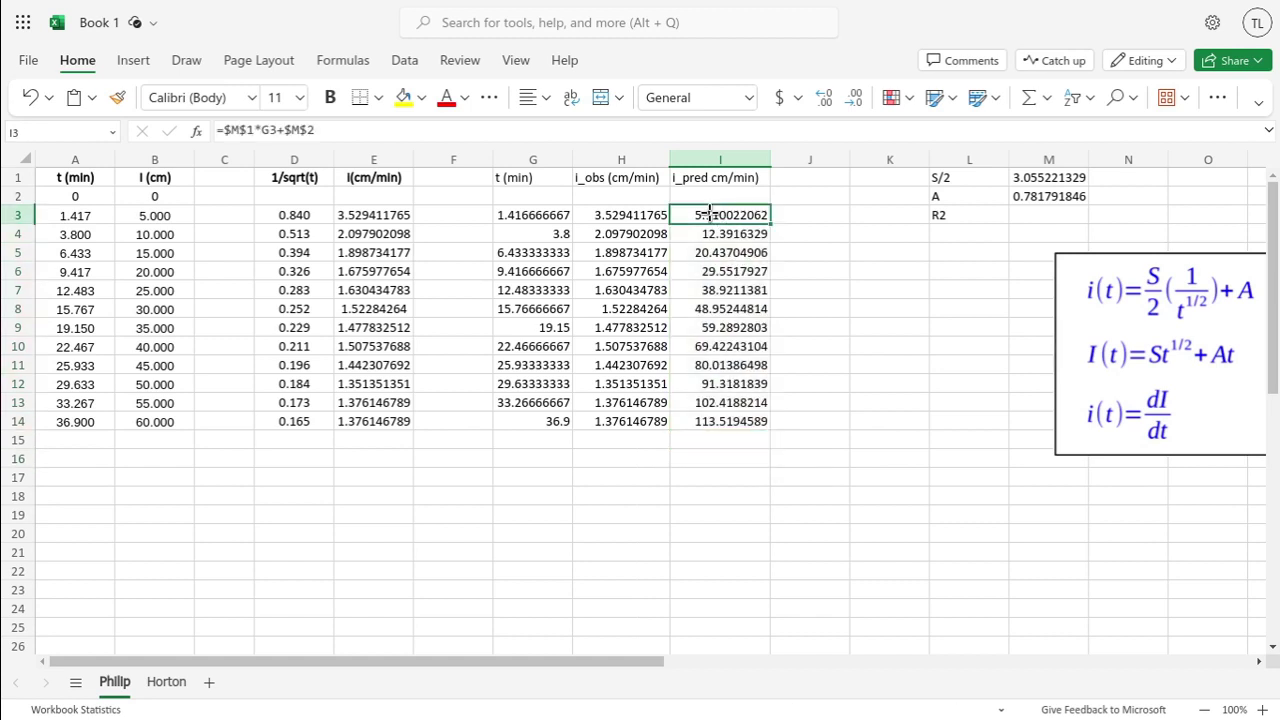
Change the I3 formula to =$M$1*(1/SQRT(G3))+$M$2.
{"action": "left_click", "coordinate": [331, 133]}
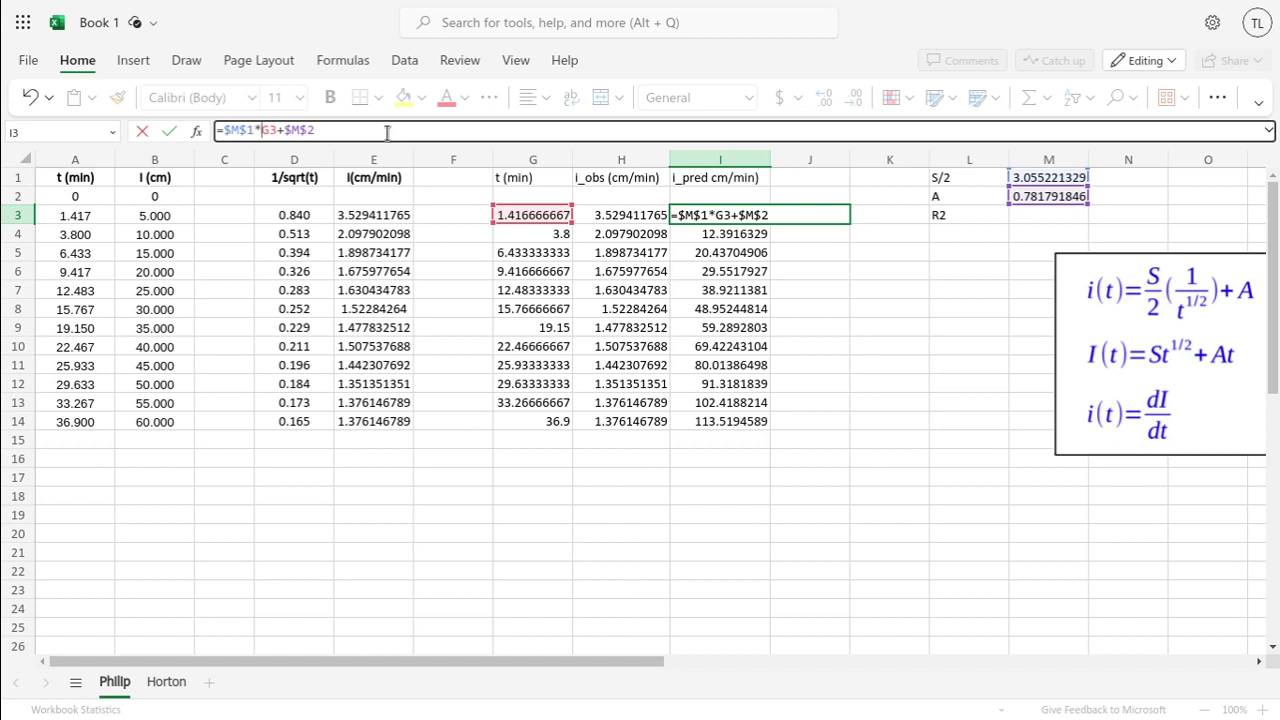
{"action": "type", "text": "(1"}
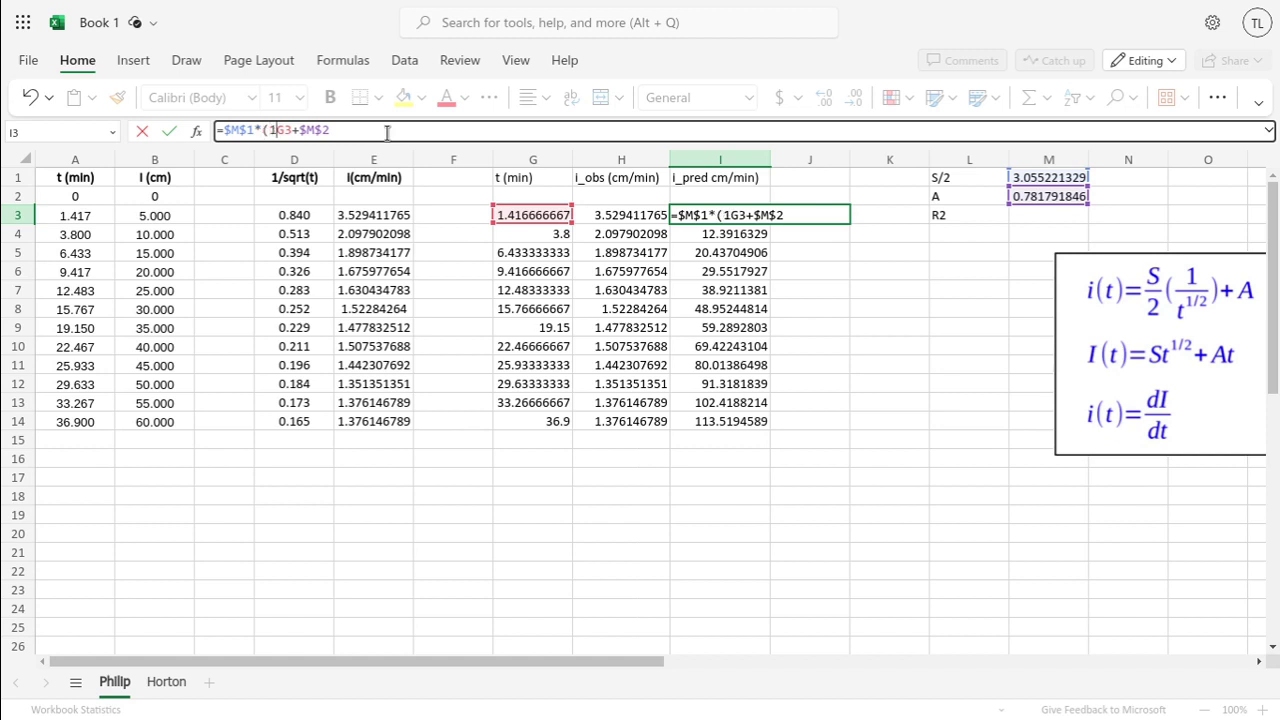
{"action": "type", "text": "/sqrt"}
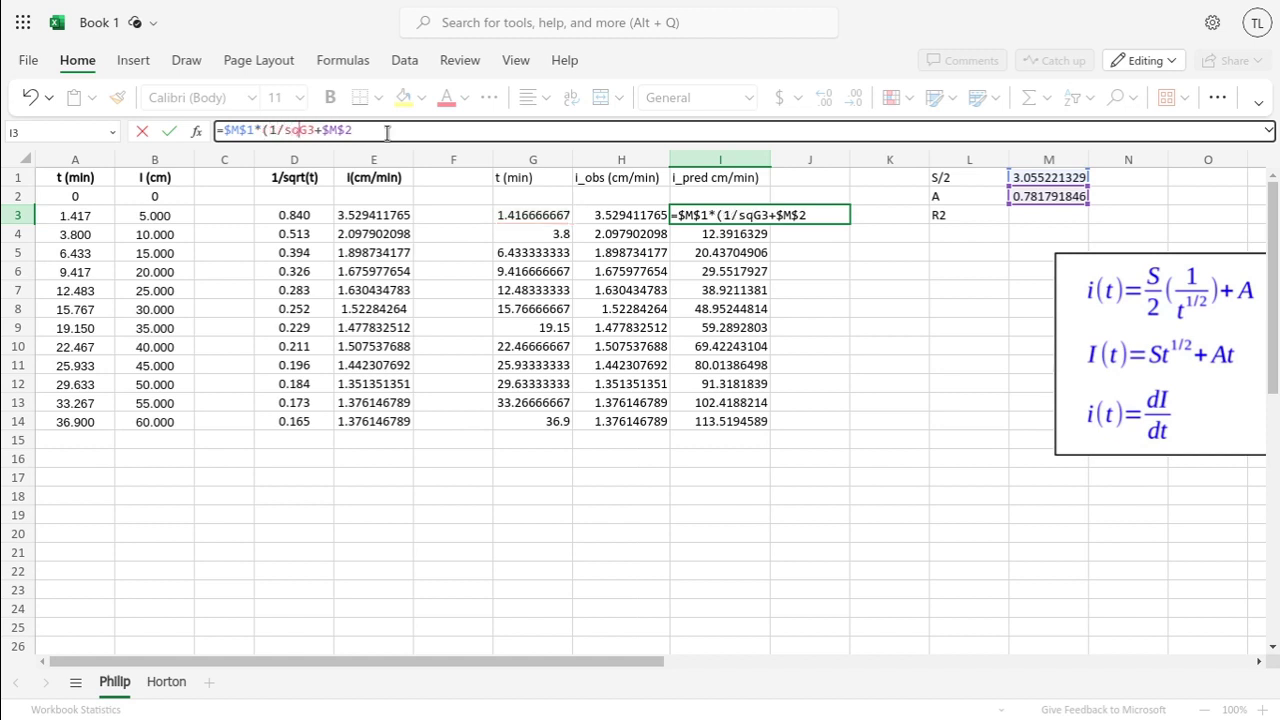
{"action": "type", "text": "("}
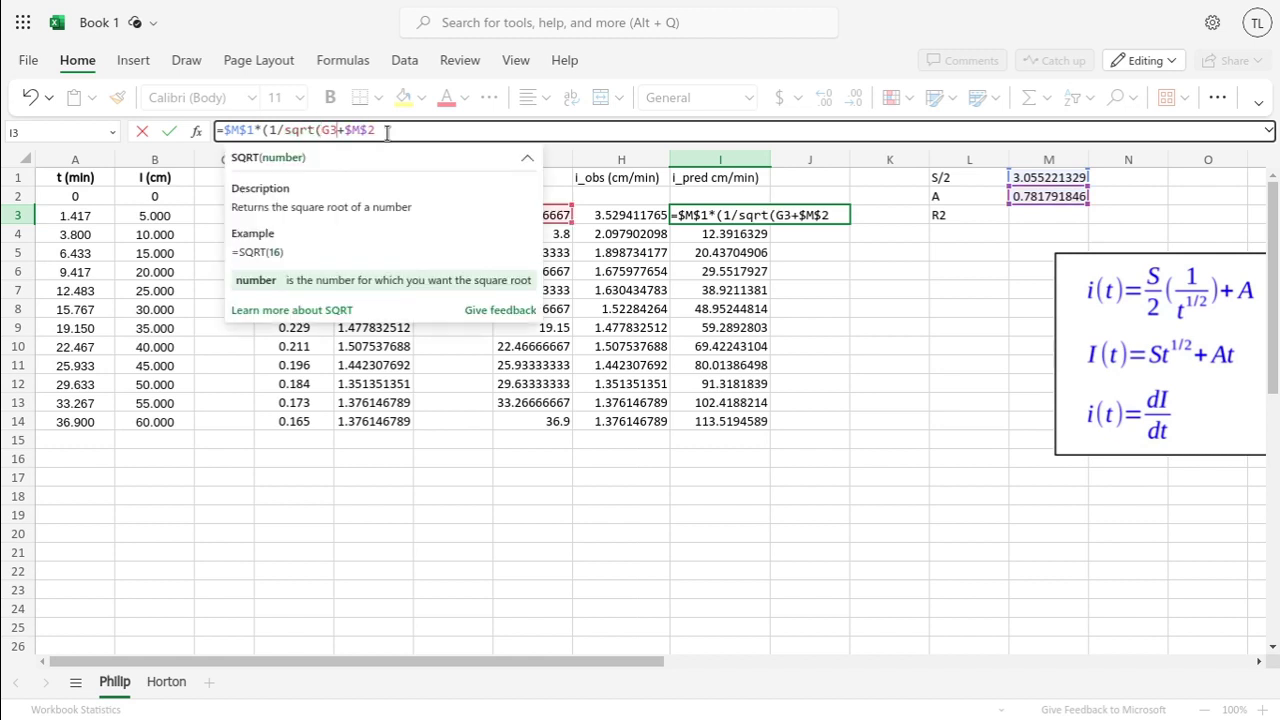
{"action": "key", "text": "Right"}
{"action": "key", "text": "Right"}
{"action": "type", "text": "))"}
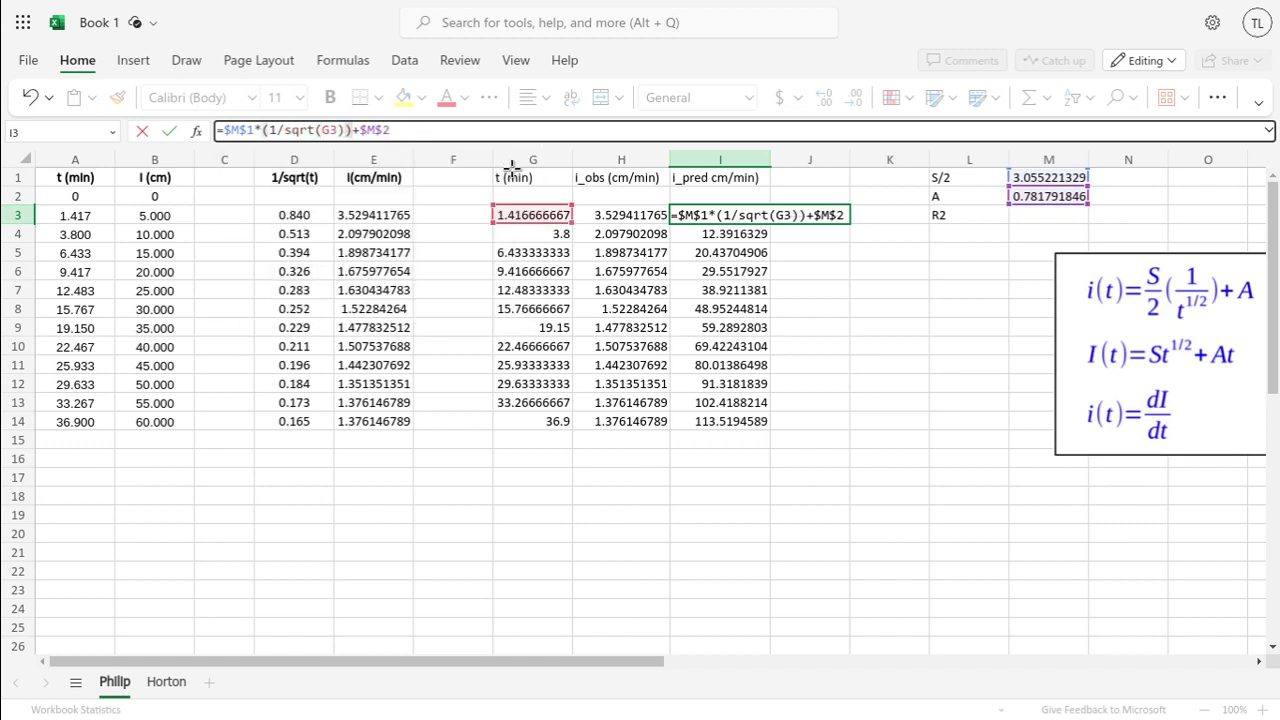
{"action": "key", "text": "Return"}
Fill the corrected formula down to I14 and check the S/2 slope in M1.
{"action": "left_click", "coordinate": [745, 215]}
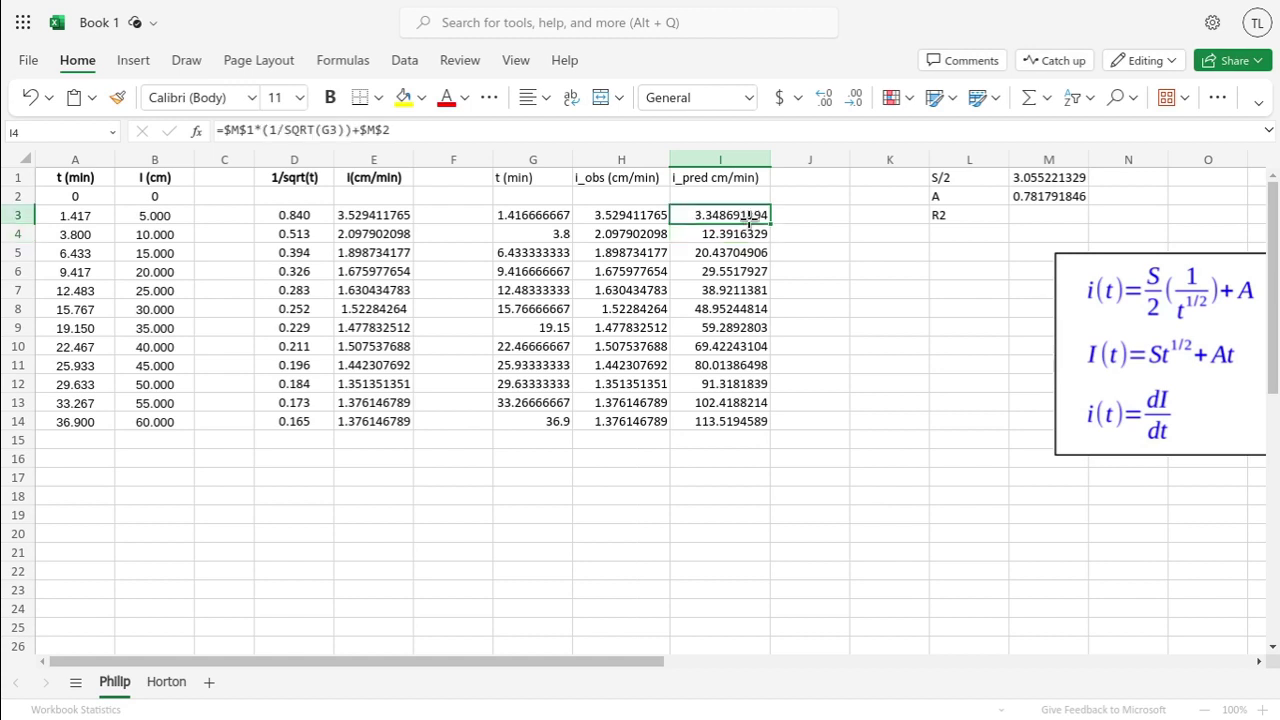
{"action": "left_click_drag", "start_coordinate": [766, 217], "coordinate": [747, 418]}
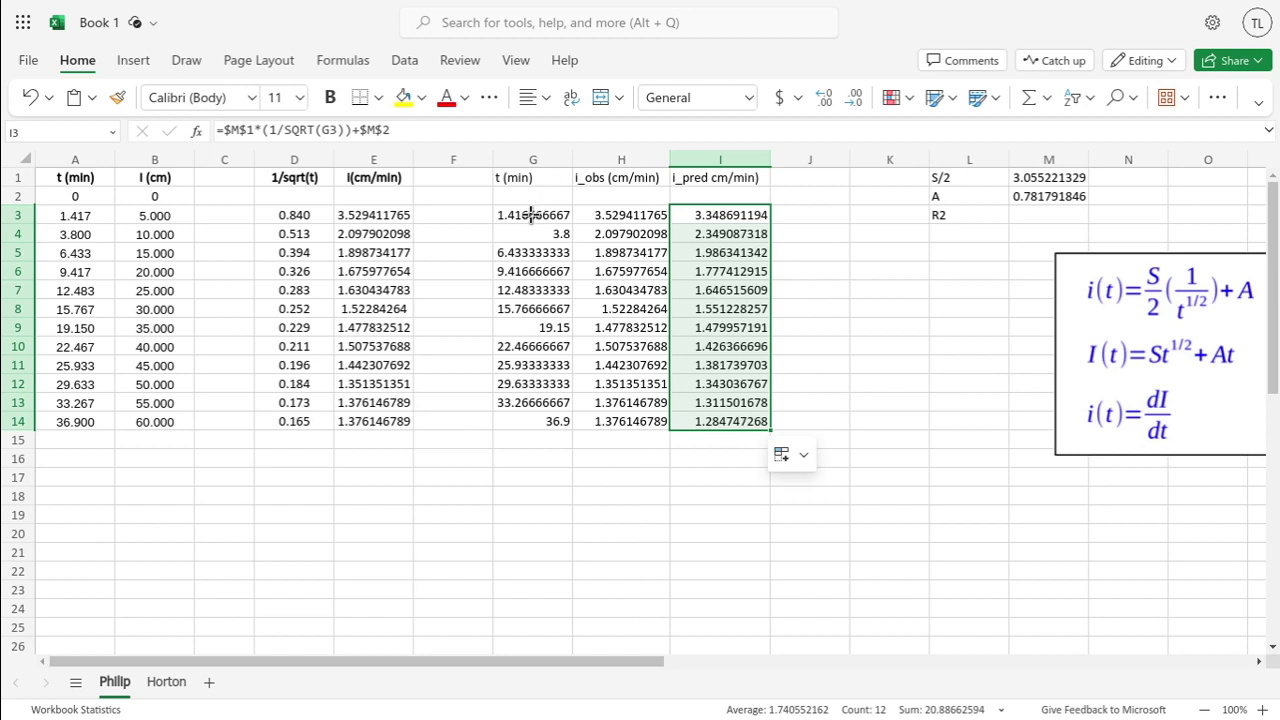
{"action": "left_click", "coordinate": [704, 213]}
{"action": "left_click", "coordinate": [1051, 177]}
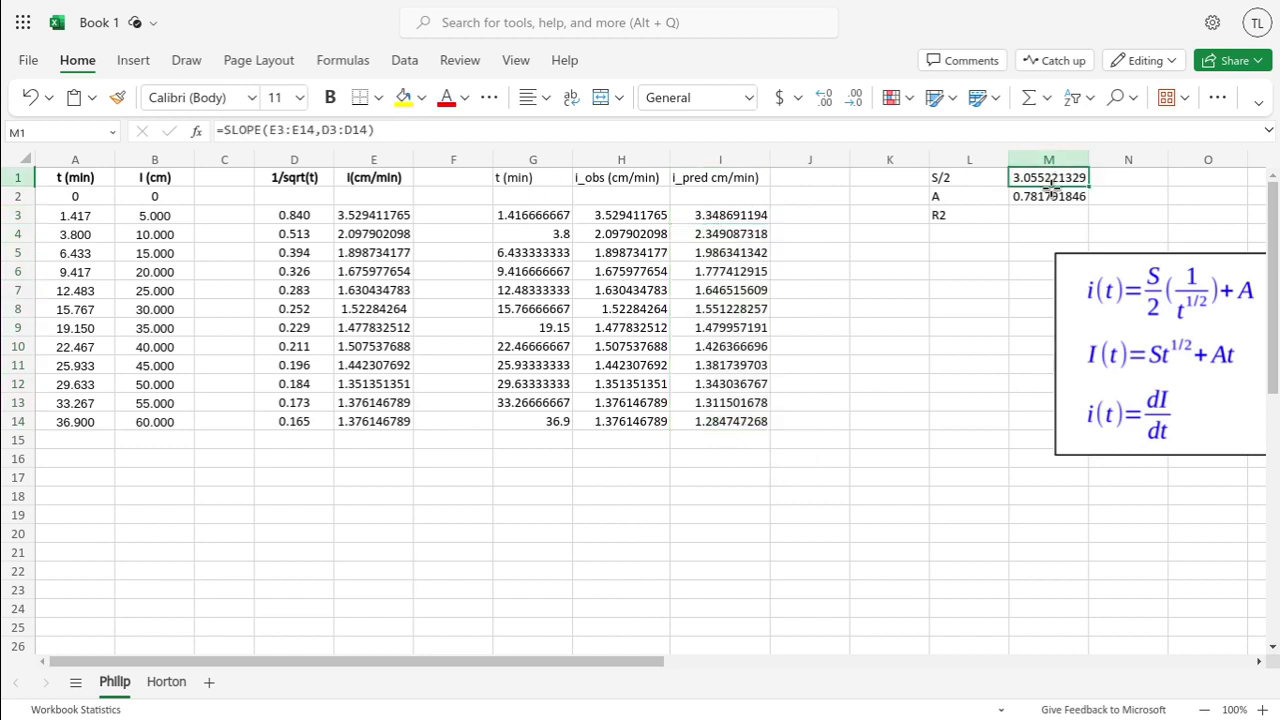
Check the A intercept formula in M2 and the prediction formulas in I3 and I4.
{"action": "left_click", "coordinate": [1050, 194]}
{"action": "left_click", "coordinate": [737, 207]}
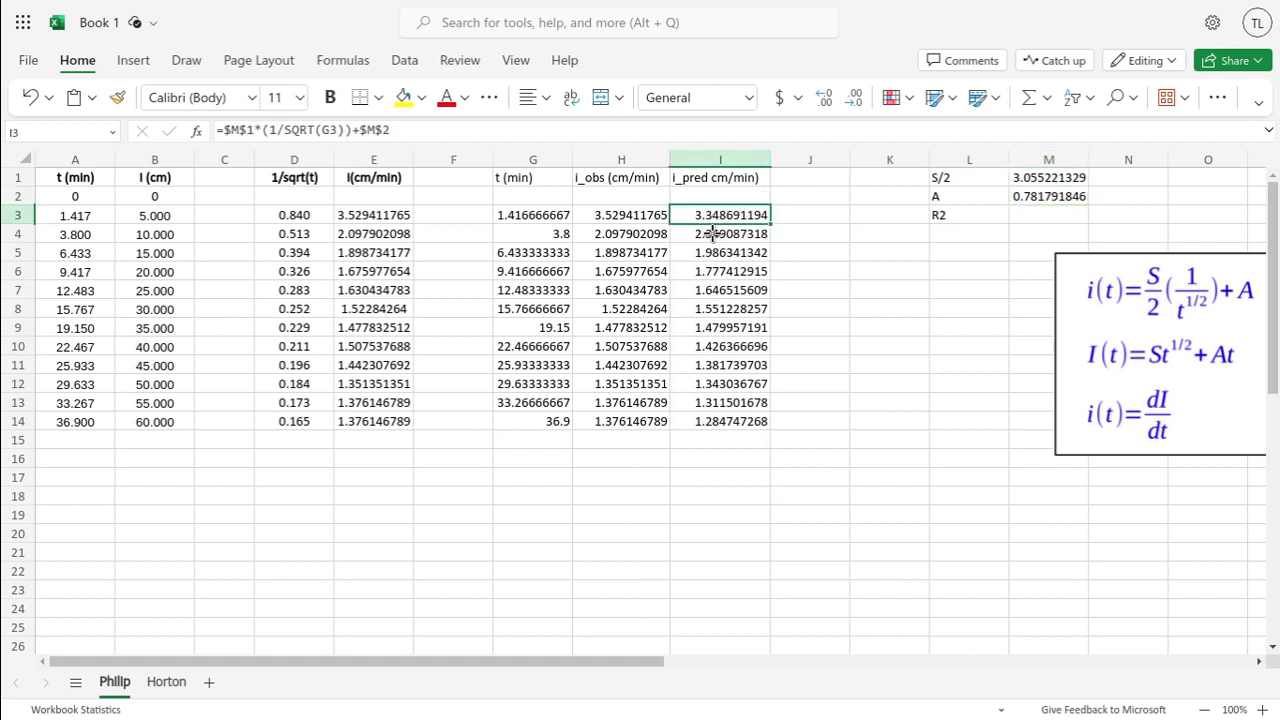
{"action": "left_click", "coordinate": [715, 228]}
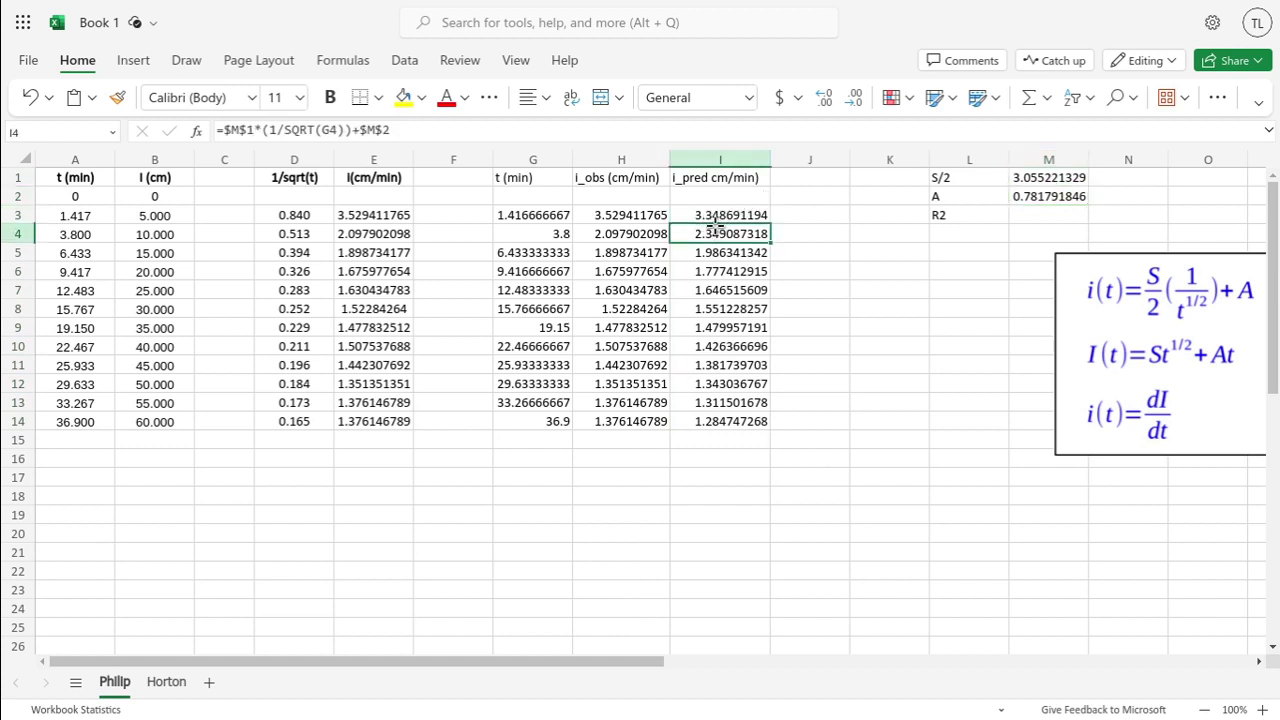
Bold the t (min), i_obs and i_pred headers in G1:I1.
{"action": "left_click", "coordinate": [565, 175]}
{"action": "key", "text": "shift+Right"}
{"action": "key", "text": "shift+Right"}
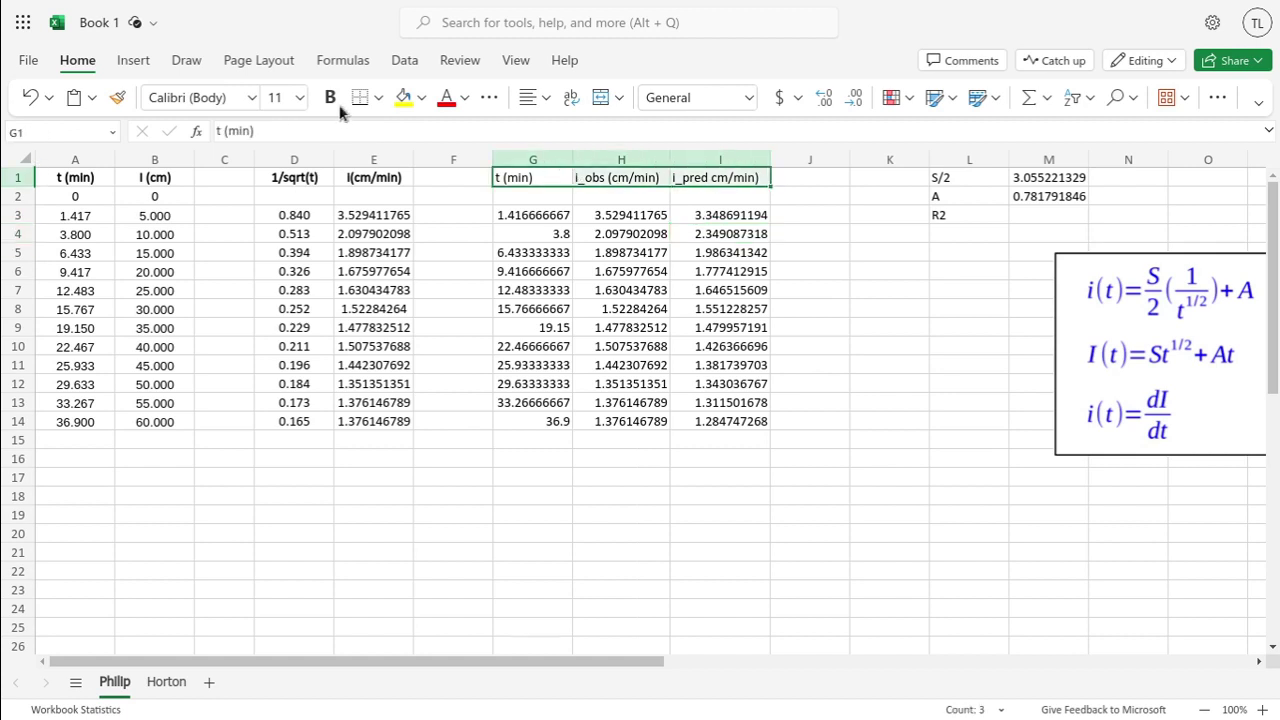
{"action": "left_click", "coordinate": [335, 100]}
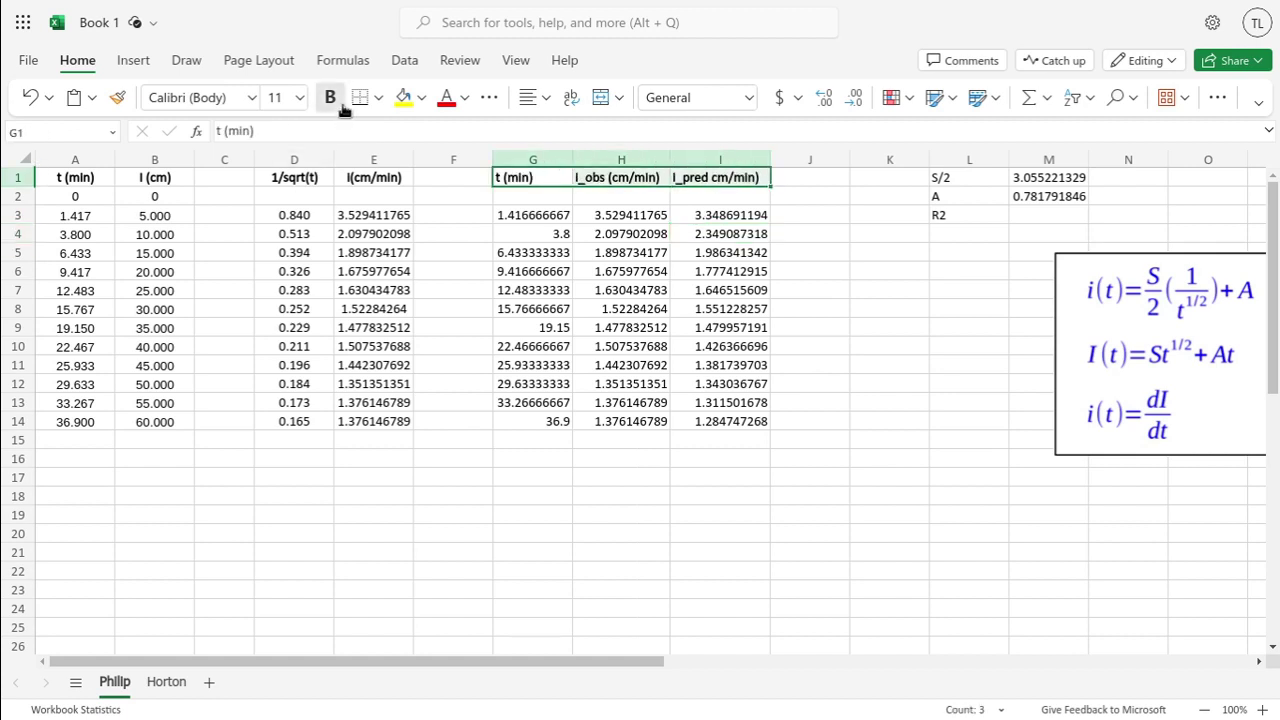
Enter 0 in G2, H2 and I2, then select columns G through I.
{"action": "left_click", "coordinate": [520, 195]}
{"action": "type", "text": "0"}
{"action": "key", "text": "Tab"}
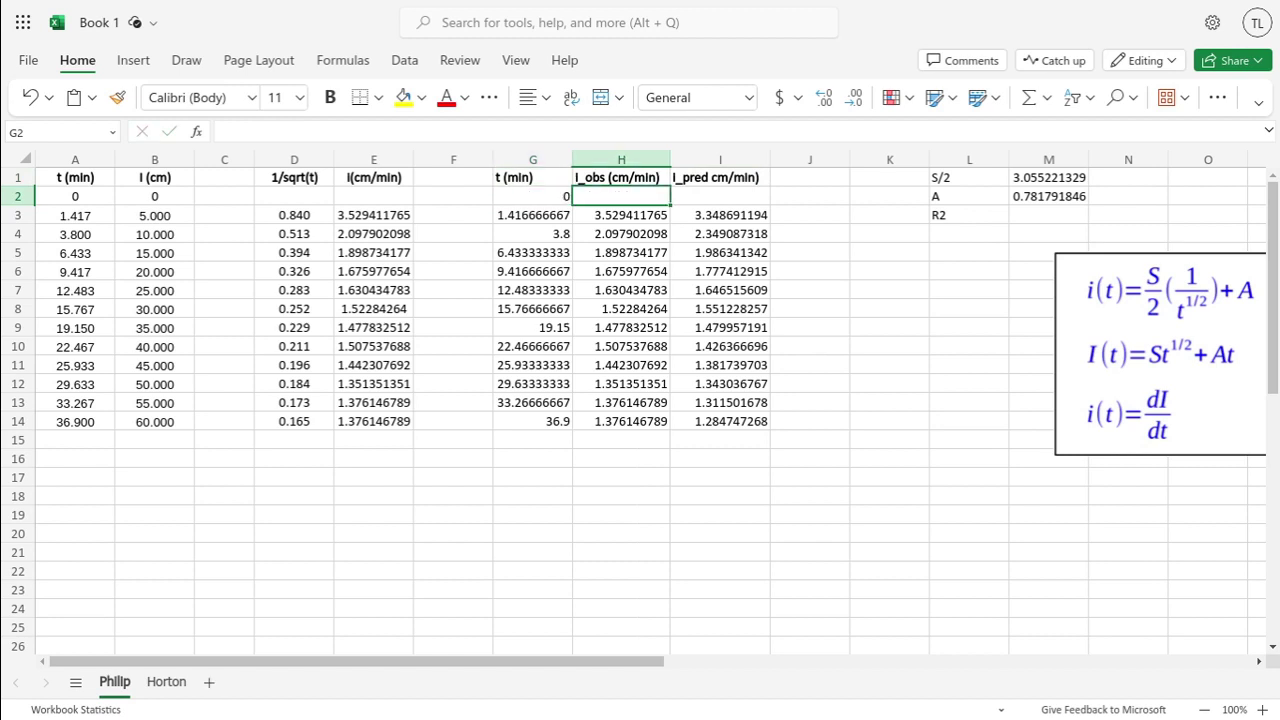
{"action": "type", "text": "0"}
{"action": "key", "text": "Tab"}
{"action": "type", "text": "0"}
{"action": "key", "text": "Tab"}
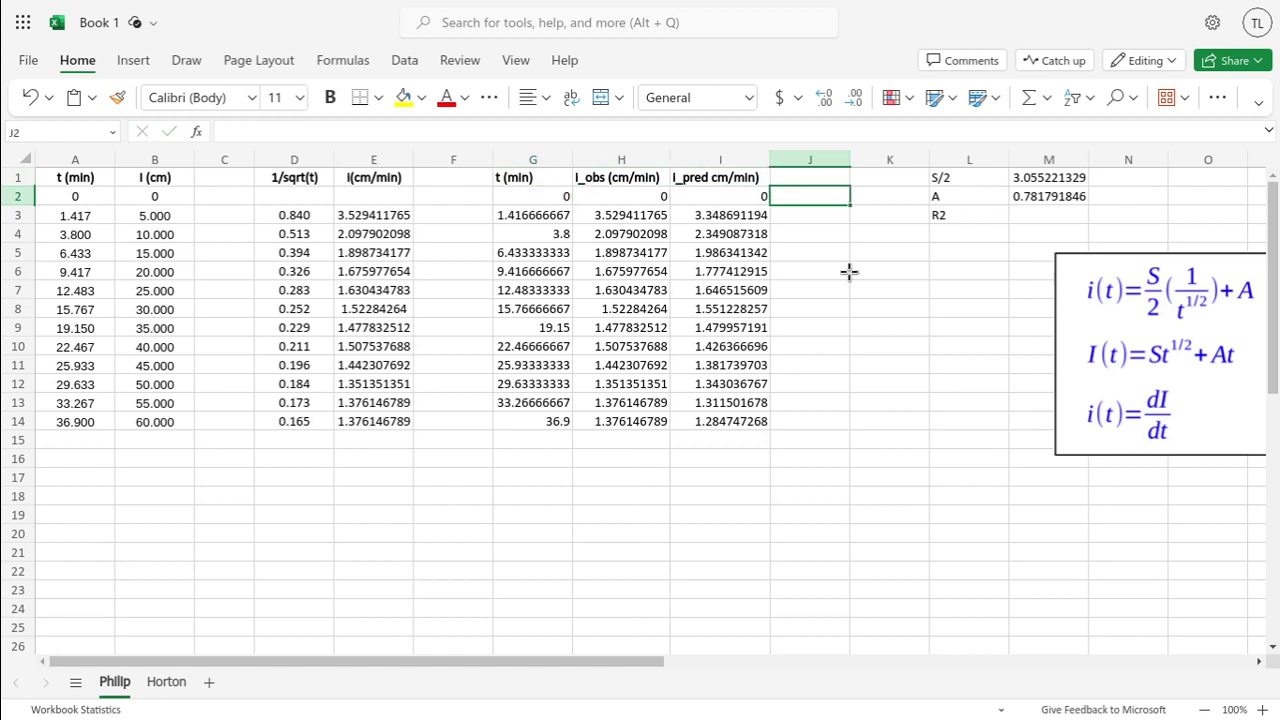
{"action": "left_click_drag", "start_coordinate": [563, 159], "coordinate": [720, 160]}
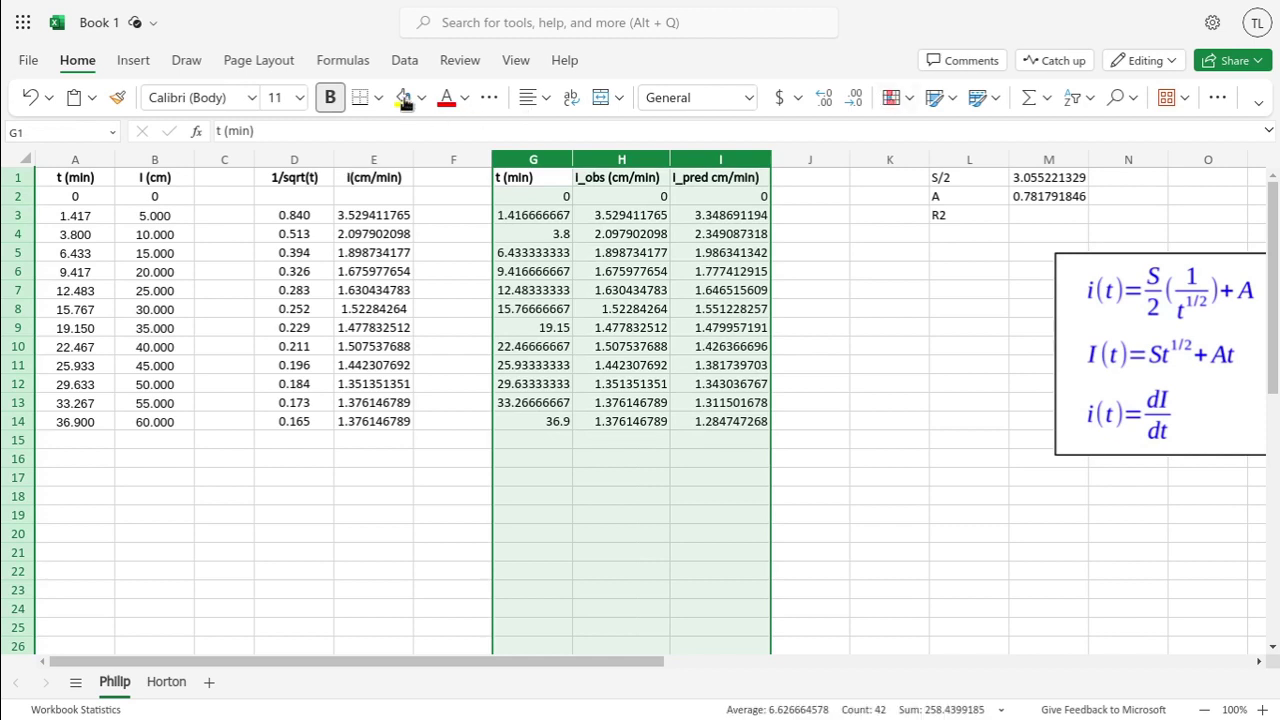
Insert a scatter chart of columns G–I and move it left over columns A–F.
{"action": "left_click", "coordinate": [133, 60]}
{"action": "left_click", "coordinate": [653, 101]}
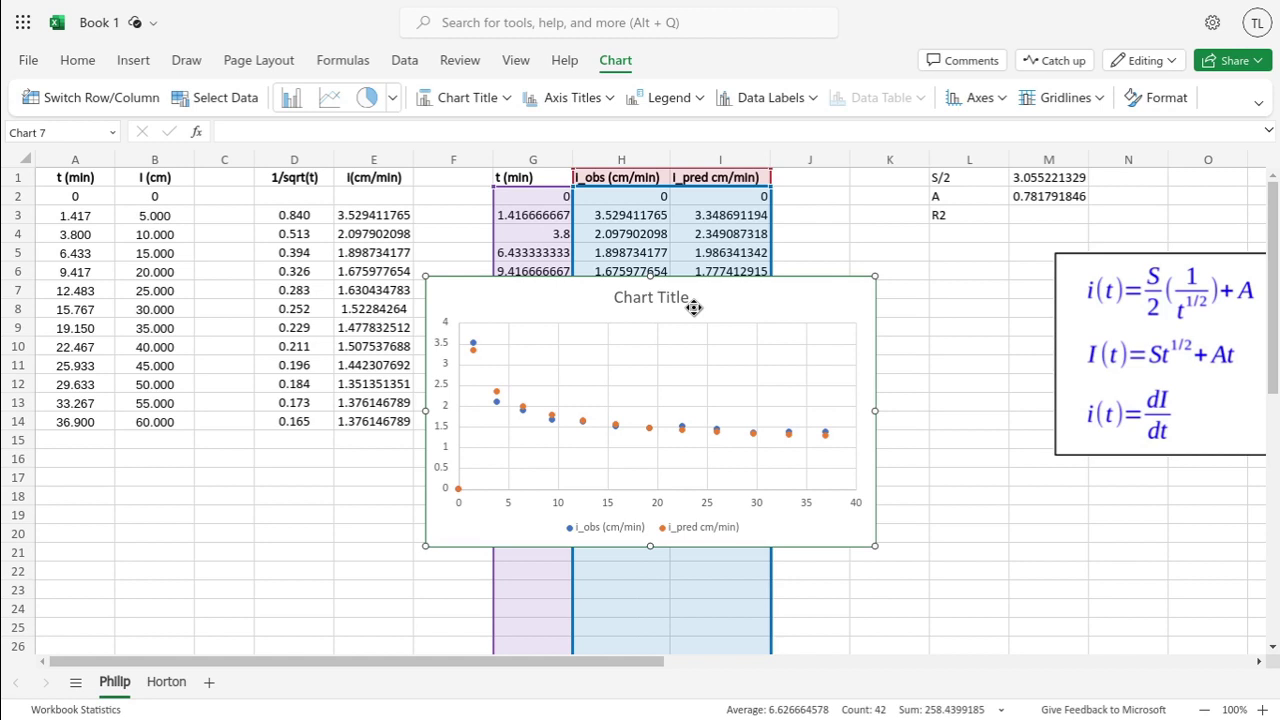
{"action": "left_click_drag", "start_coordinate": [694, 307], "coordinate": [336, 301]}
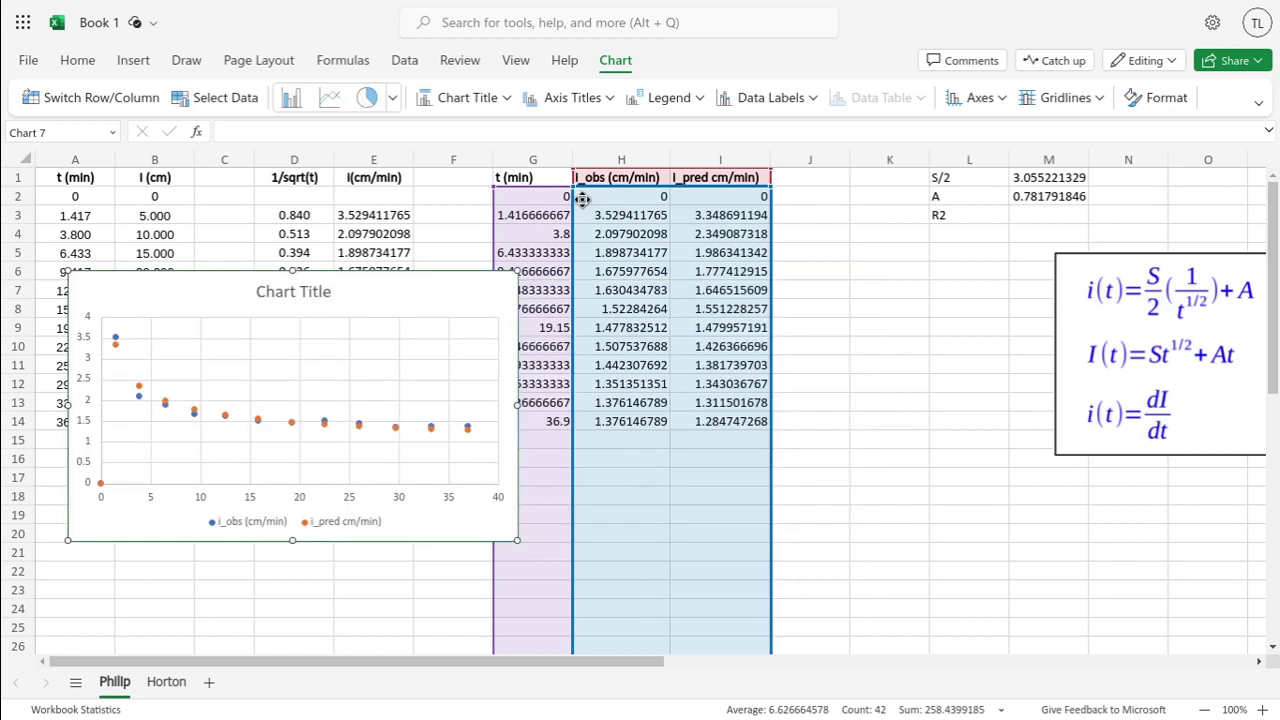
{"action": "left_click_drag", "start_coordinate": [566, 197], "coordinate": [600, 187]}
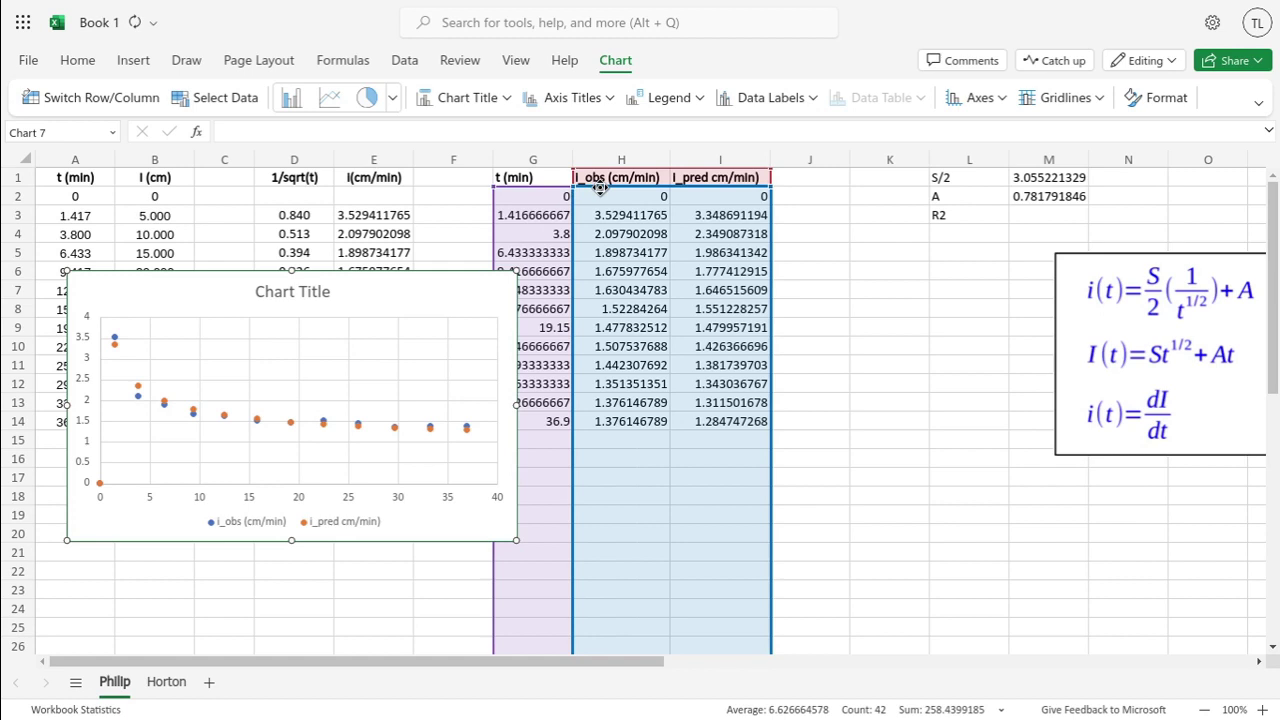
Select G2:I2, close the Chart Format pane and move the chart slightly down and left.
{"action": "left_click", "coordinate": [805, 233]}
{"action": "key", "text": "Up"}
{"action": "key", "text": "Up"}
{"action": "key", "text": "Left"}
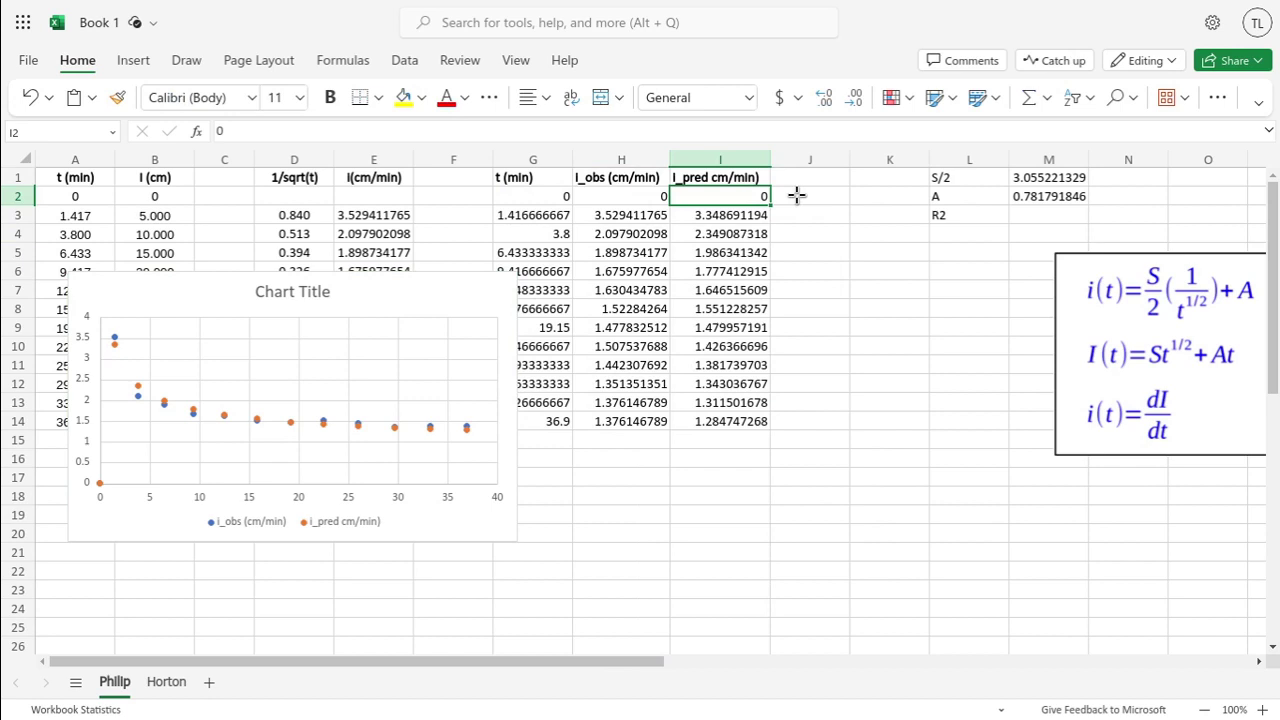
{"action": "key", "text": "shift+Left"}
{"action": "key", "text": "shift+Left"}
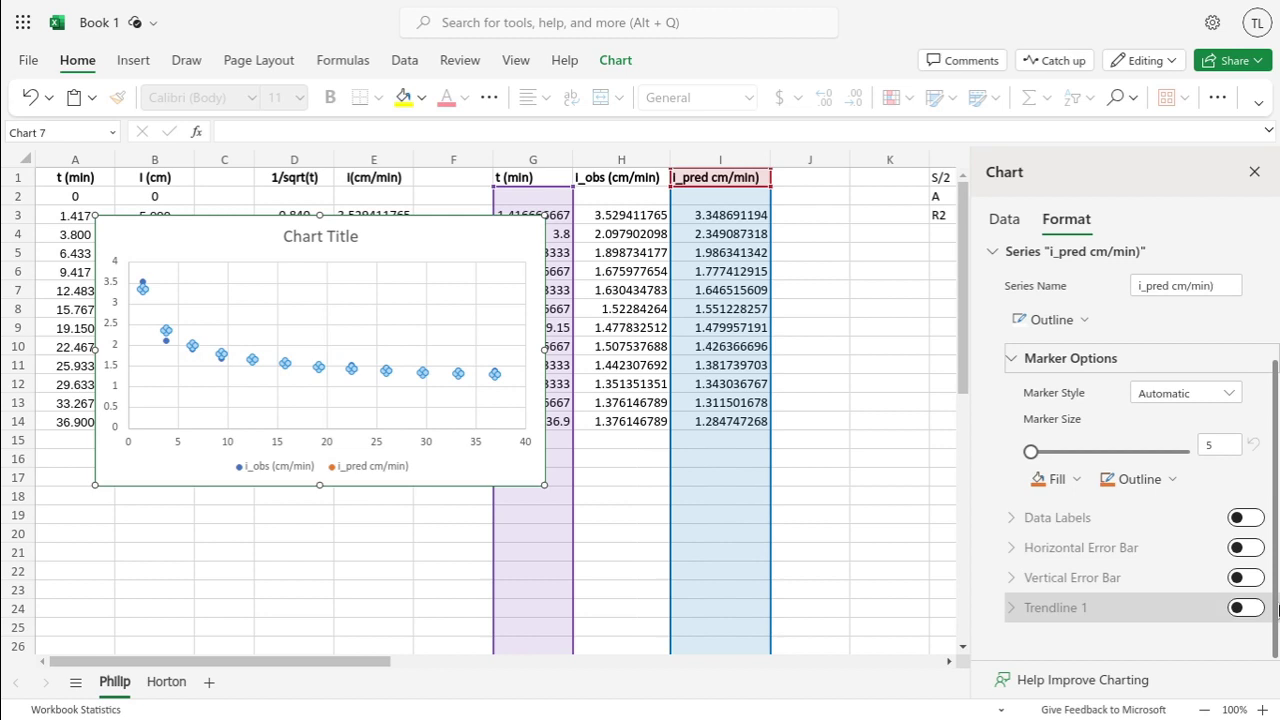
{"action": "left_click_drag", "start_coordinate": [1277, 610], "coordinate": [1277, 500]}
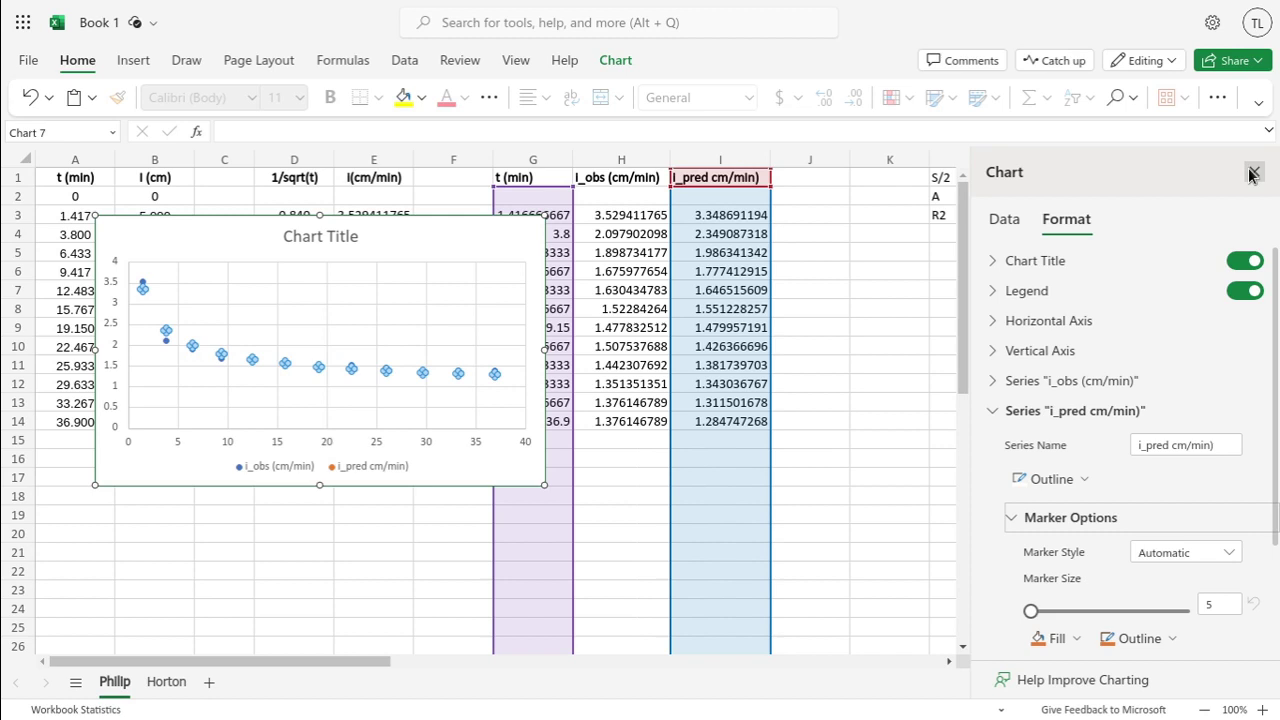
{"action": "left_click", "coordinate": [1252, 173]}
{"action": "mouse_move", "coordinate": [486, 241]}
{"action": "left_mouse_down"}
{"action": "mouse_move", "coordinate": [500, 257]}
{"action": "mouse_move", "coordinate": [477, 258]}
{"action": "left_mouse_up"}
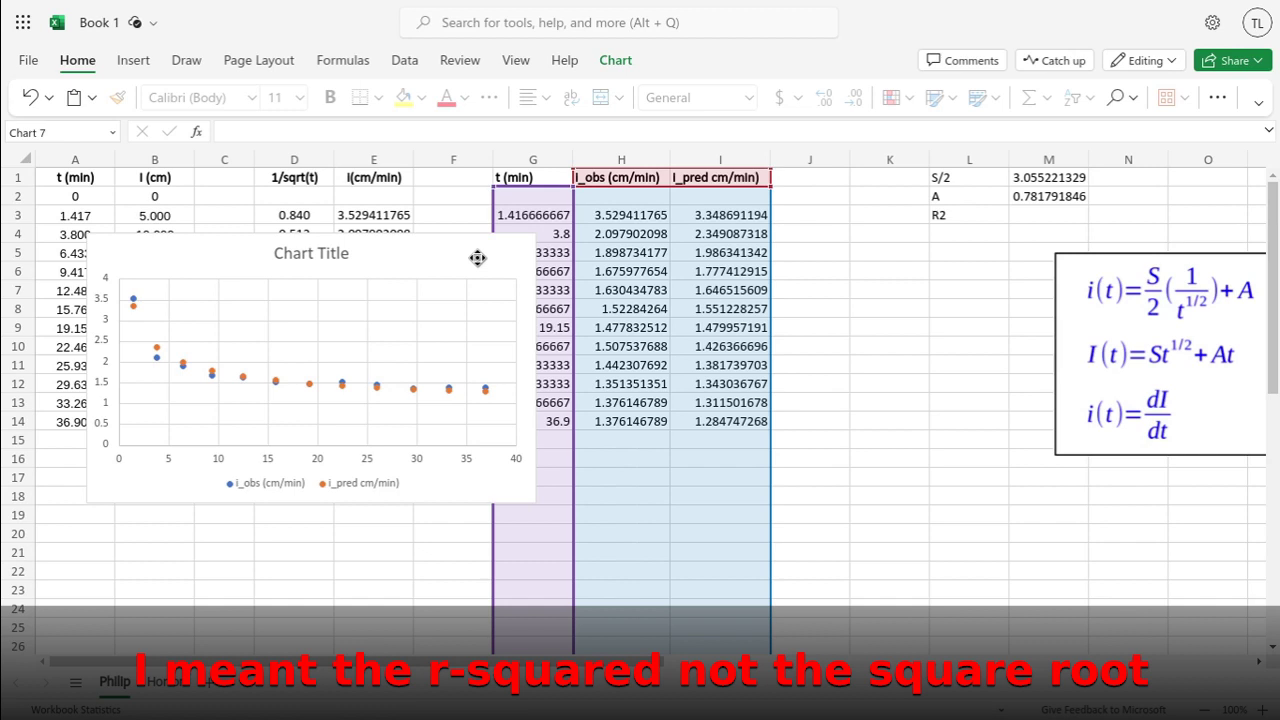
Enter =RSQ(H3:H14,I3:I14) in M3 and nudge the chart slightly up and right.
{"action": "left_click", "coordinate": [1050, 215]}
{"action": "type", "text": "=rsq"}
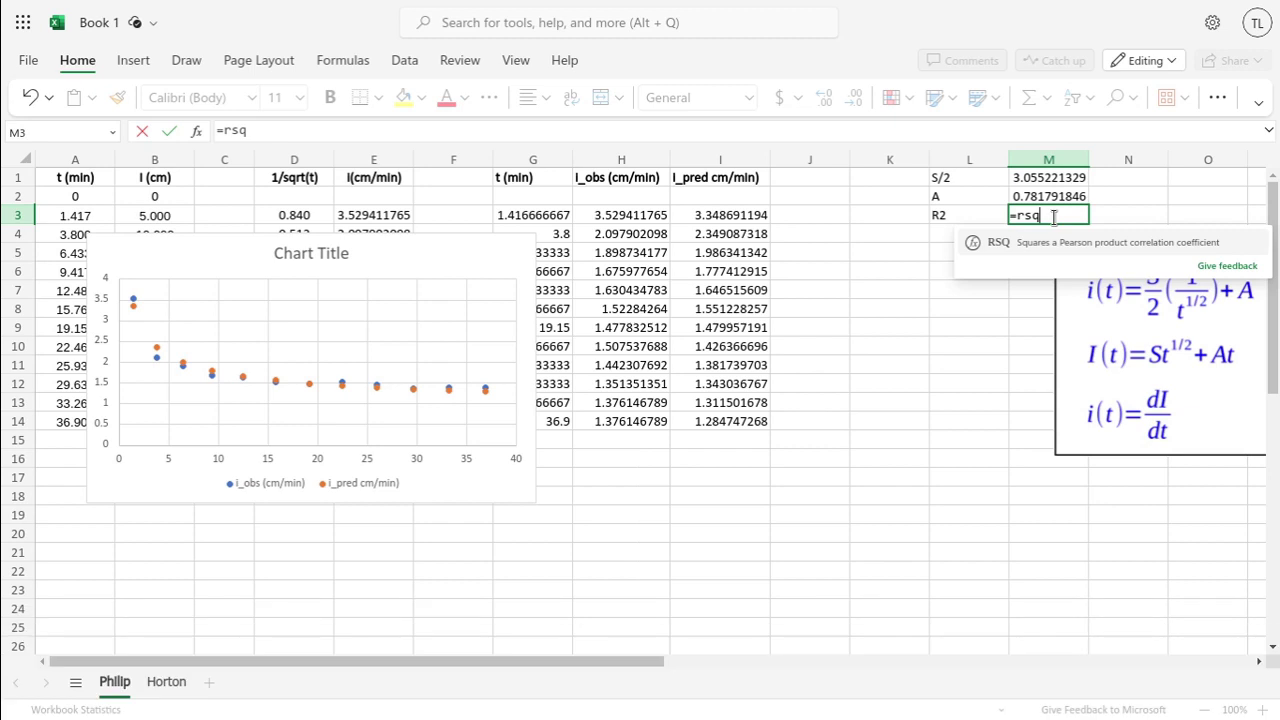
{"action": "type", "text": "(H3:H14,I3:I14"}
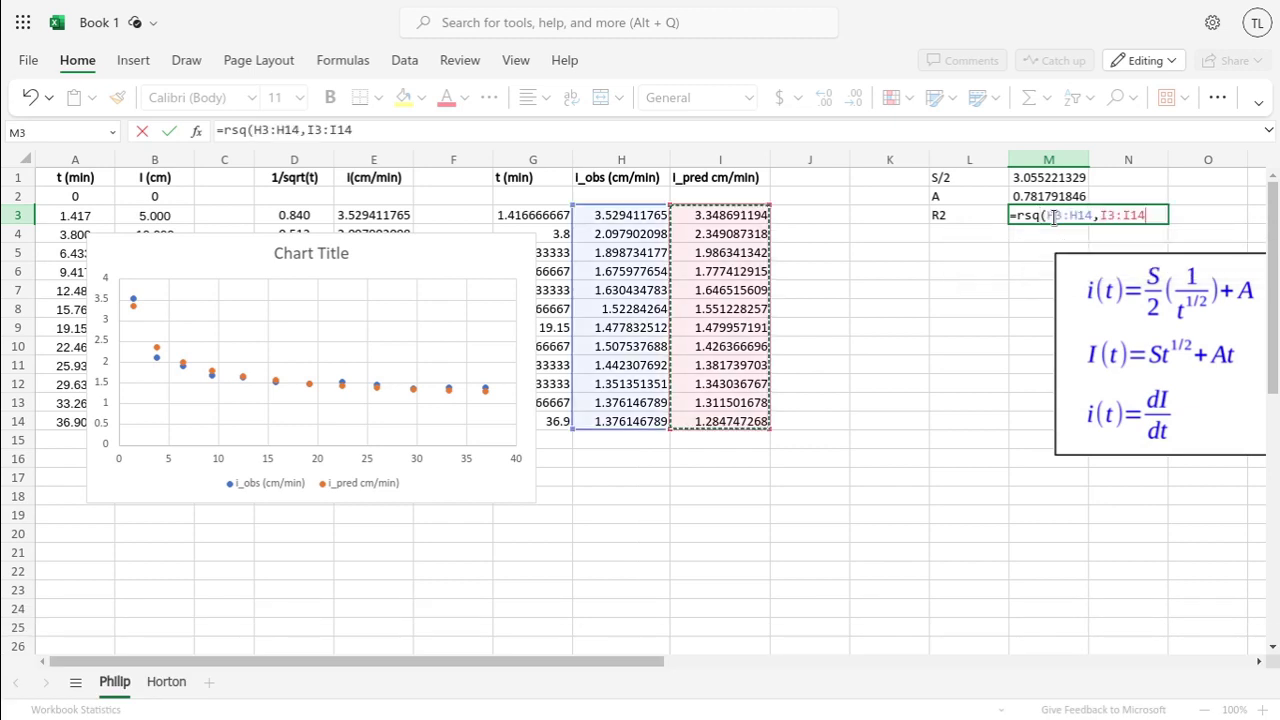
{"action": "type", "text": ")"}
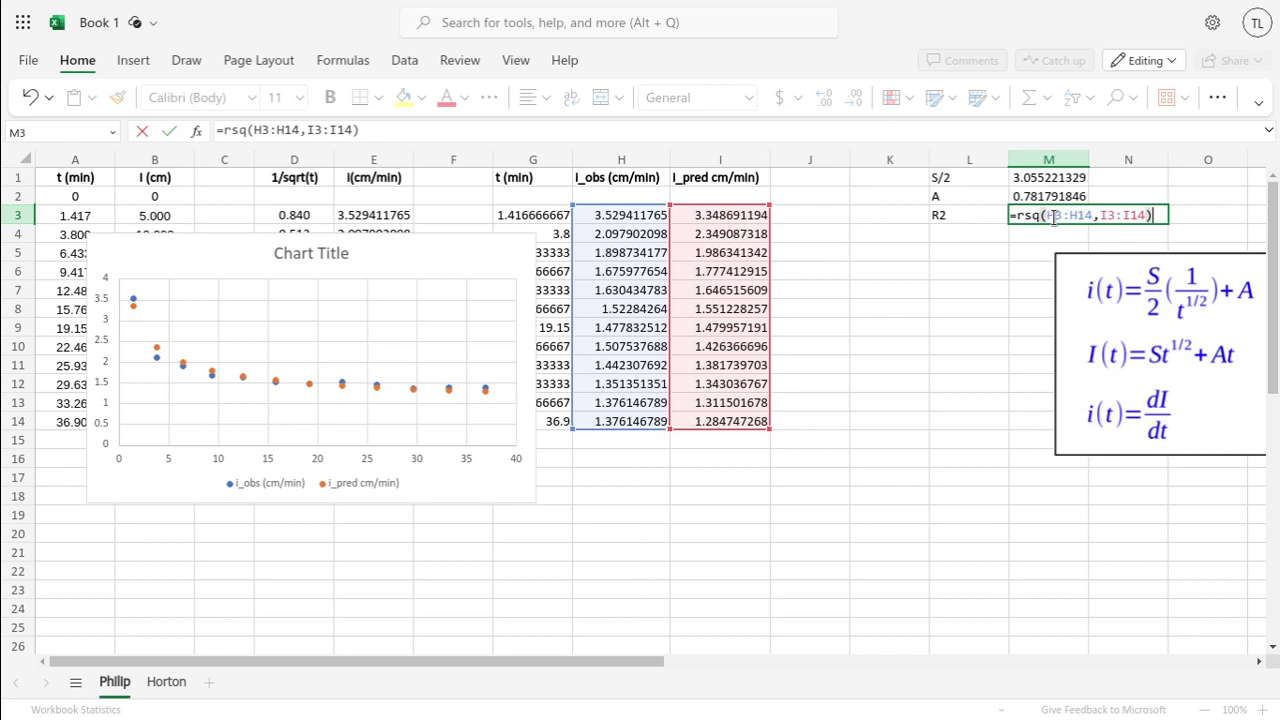
{"action": "left_click_drag", "start_coordinate": [182, 258], "coordinate": [200, 238]}
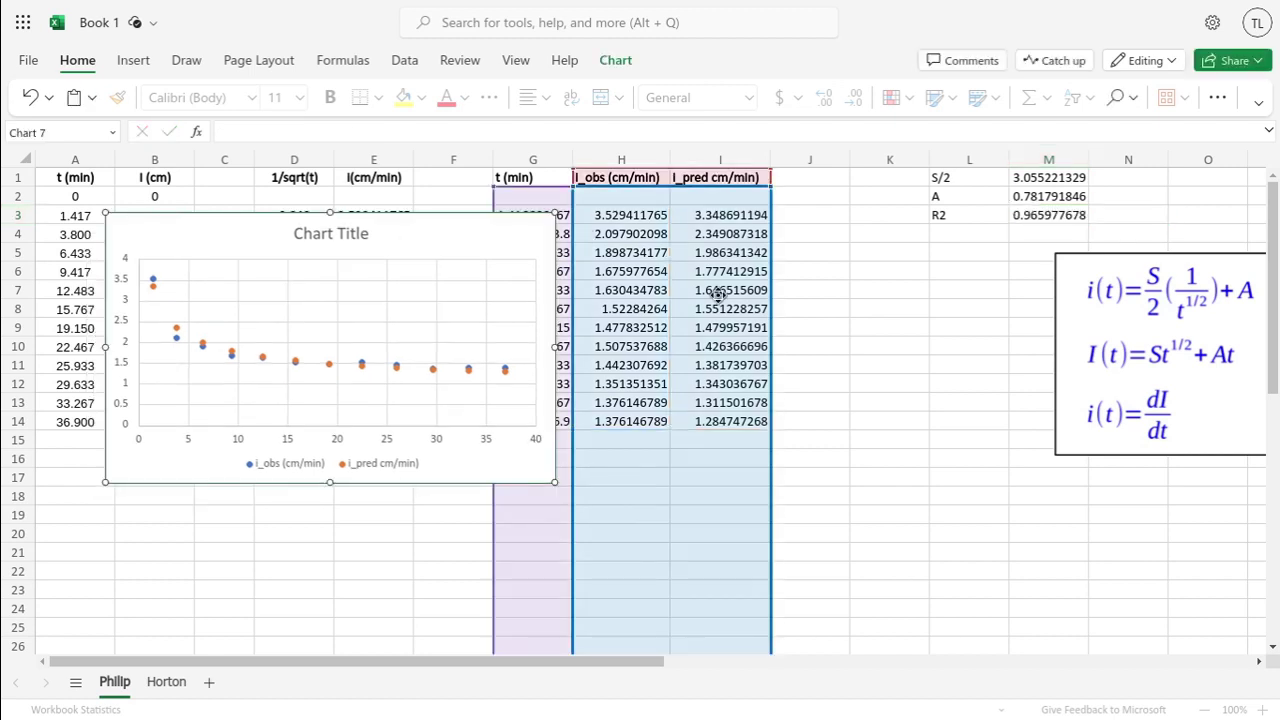